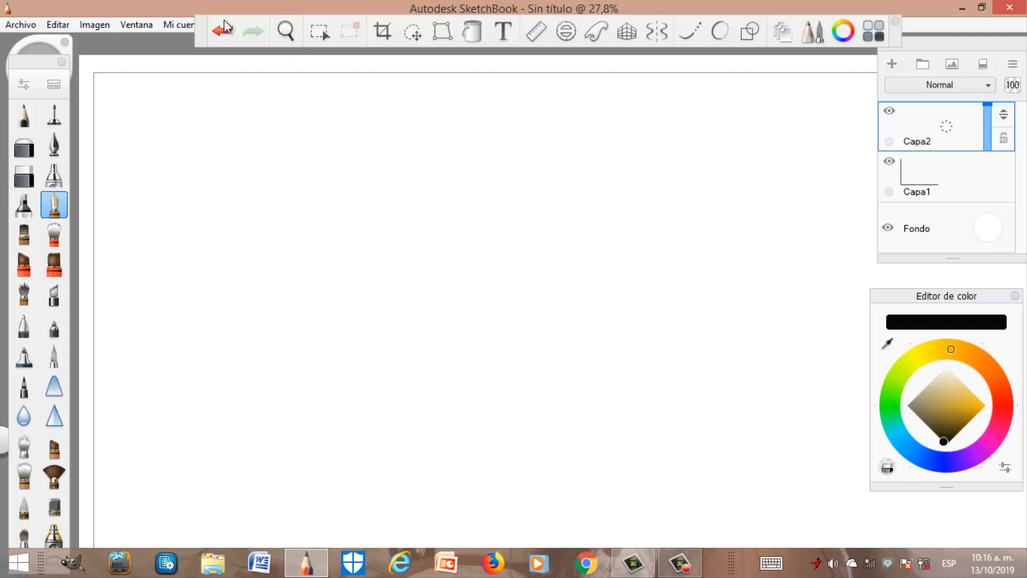
# Move the main toolbar clear of the menus and shift the layers panel and colour editor outward from the page
pyautogui.moveTo(199, 42); pyautogui.dragTo(255, 39)
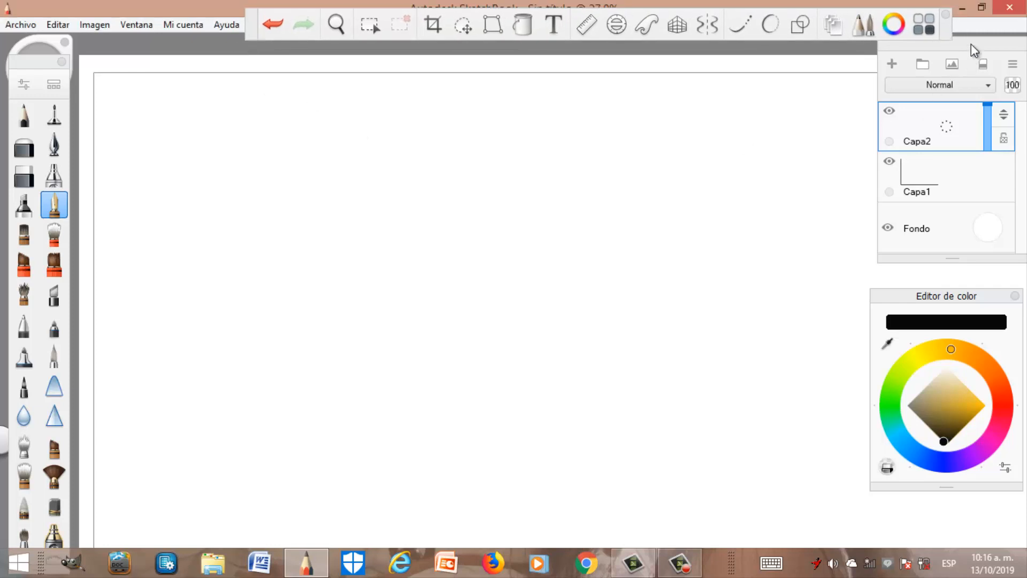
pyautogui.moveTo(975, 51); pyautogui.dragTo(988, 57)
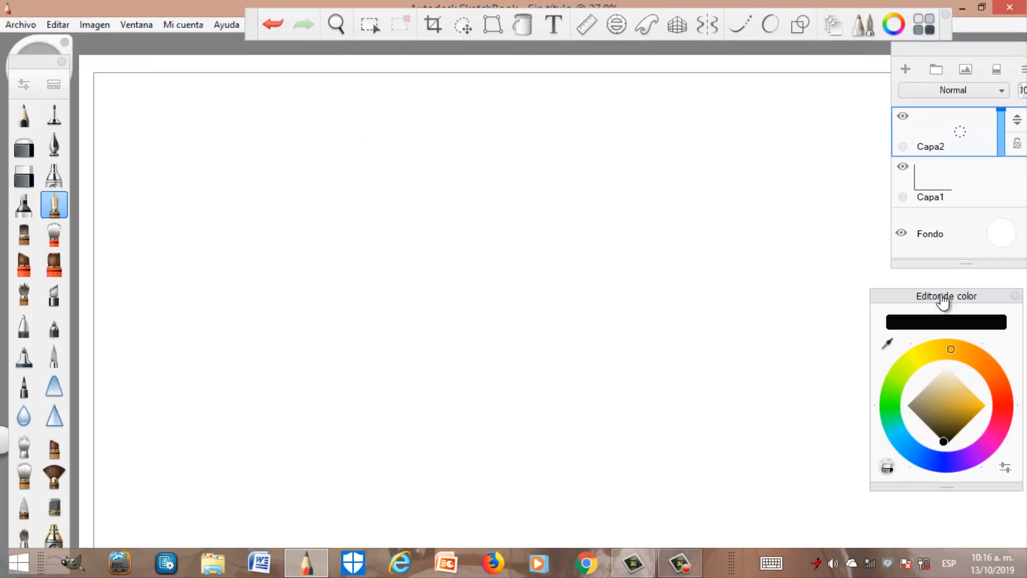
pyautogui.moveTo(936, 305); pyautogui.dragTo(957, 313)
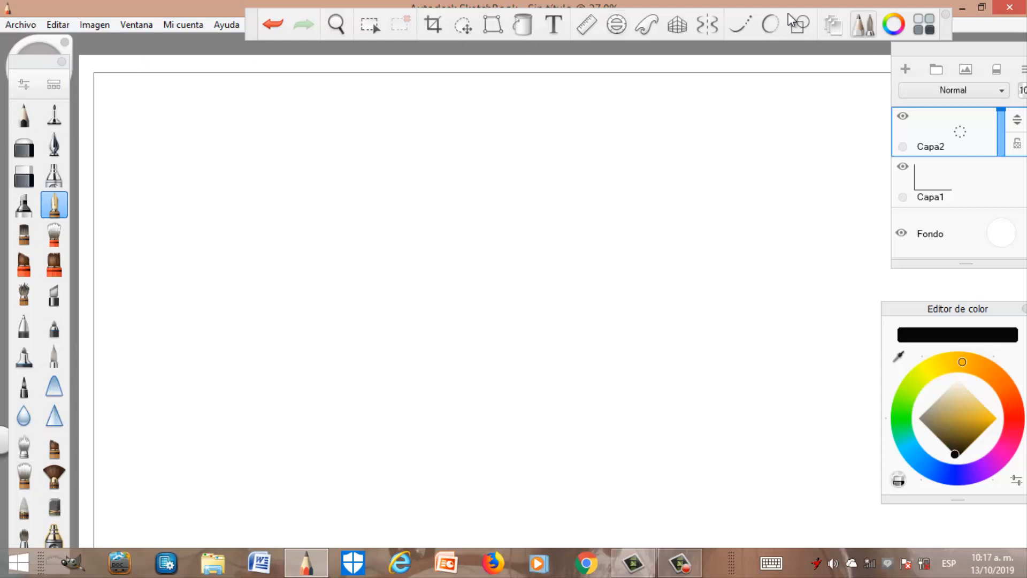
# Open the flood fill options, keep solid fill with a tolerance of 138, and leave the fill tool
pyautogui.click(524, 26)
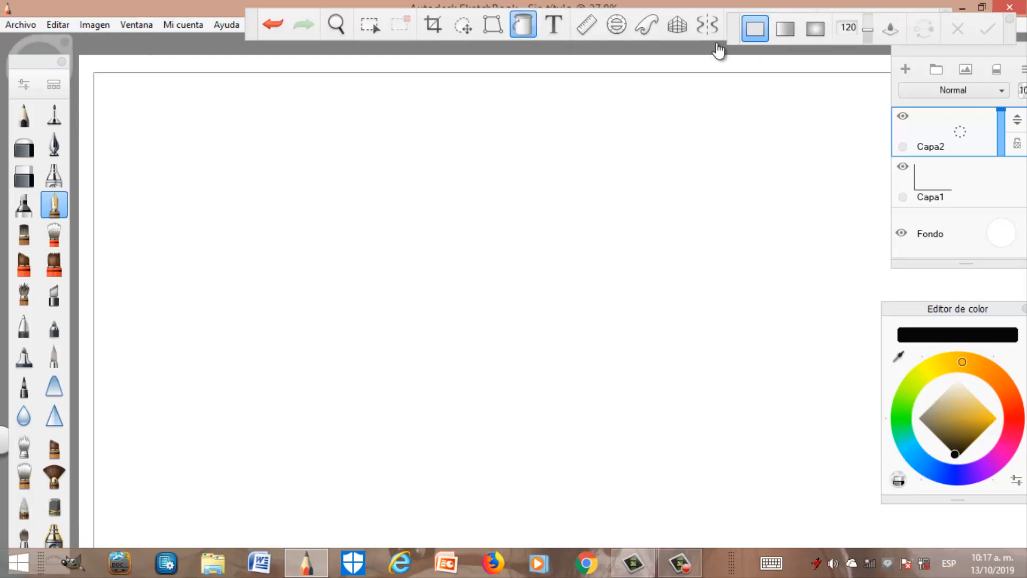
pyautogui.moveTo(728, 39); pyautogui.dragTo(461, 58)
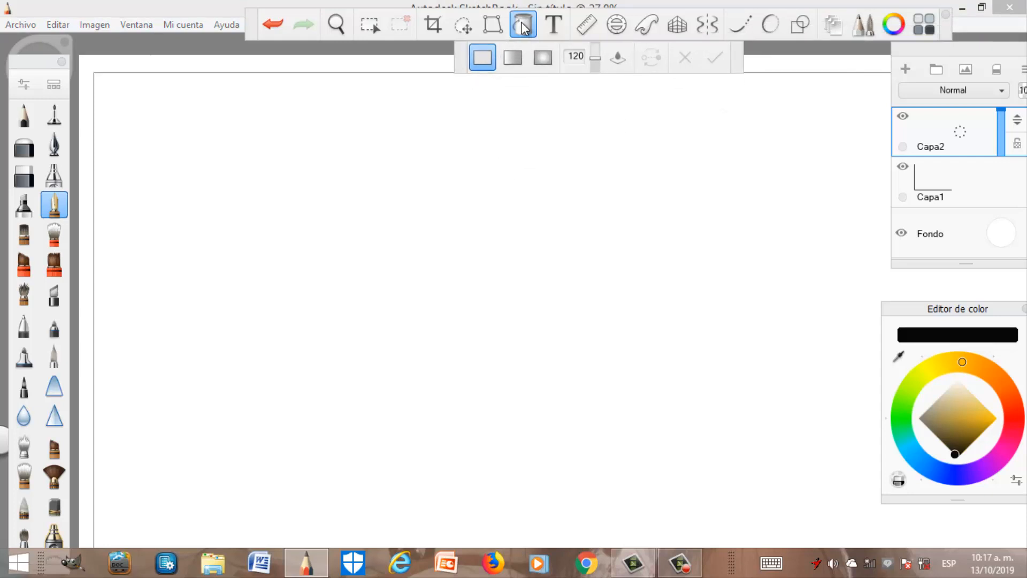
pyautogui.click(477, 64)
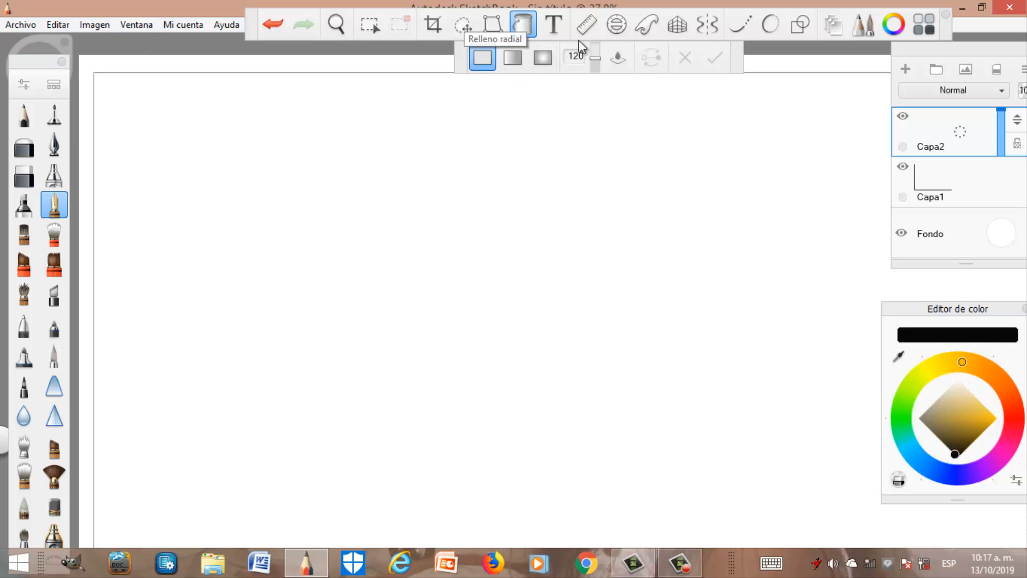
pyautogui.moveTo(596, 59); pyautogui.dragTo(595, 50)
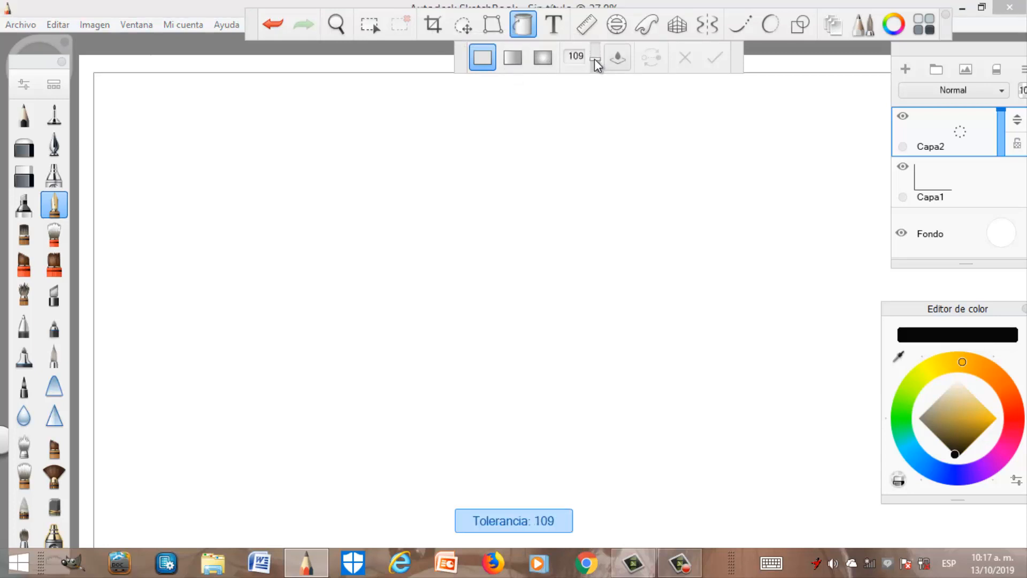
pyautogui.moveTo(596, 55); pyautogui.dragTo(595, 53)
pyautogui.moveTo(596, 55); pyautogui.dragTo(595, 57)
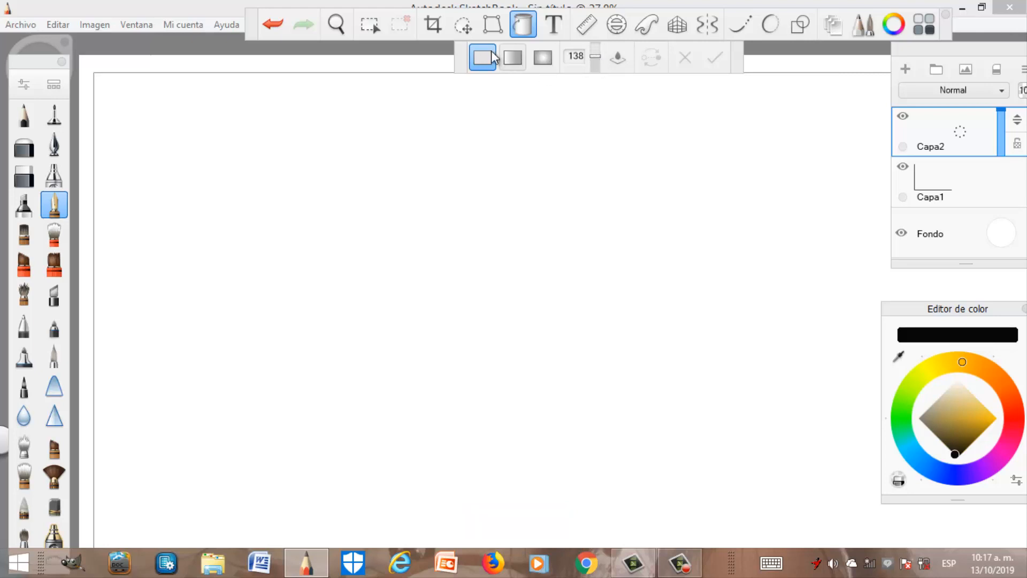
pyautogui.click(590, 1)
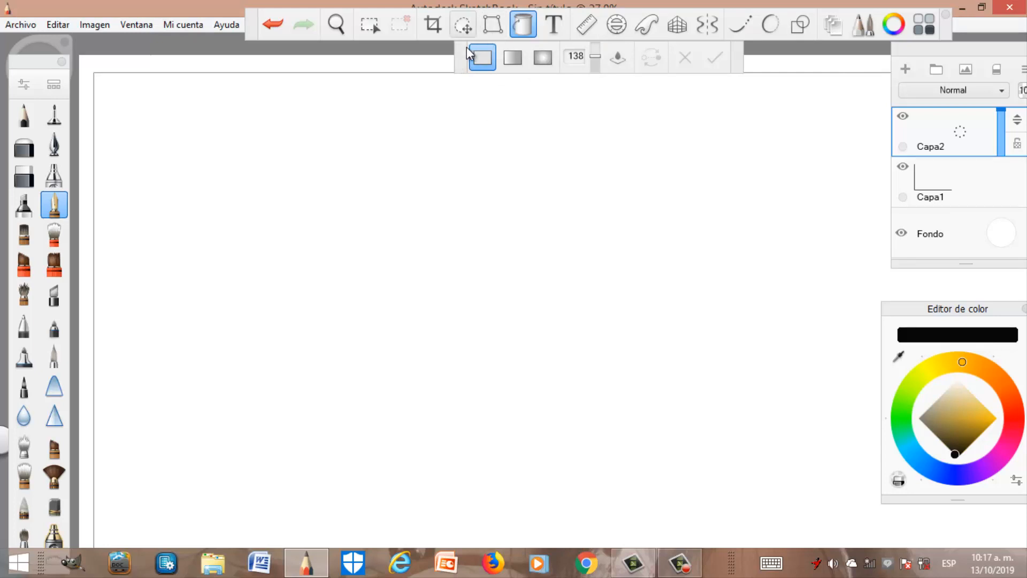
pyautogui.click(524, 25)
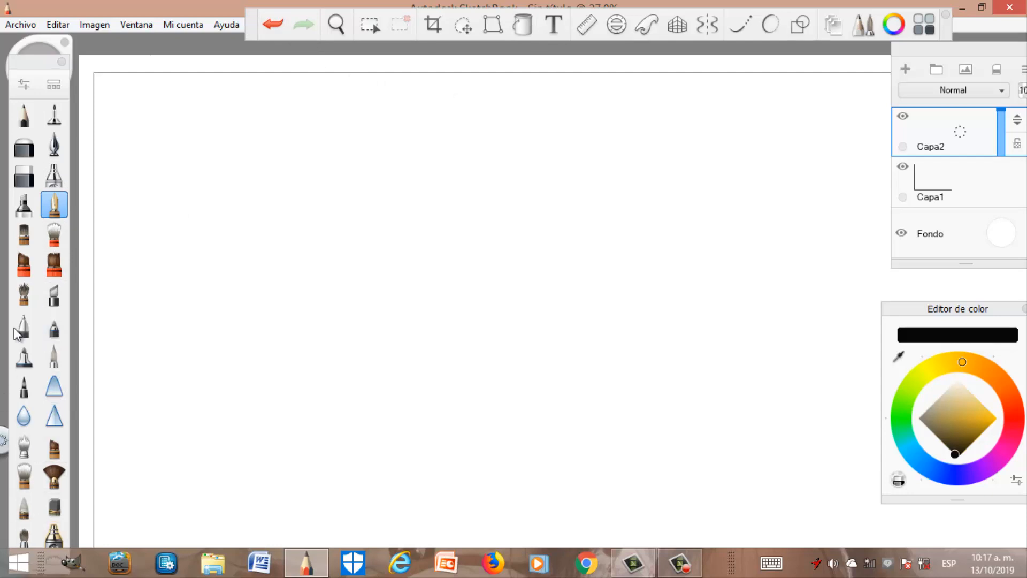
# Reposition the brush palette, the layers panel and the colour editor to uncover the page between them
pyautogui.moveTo(39, 61); pyautogui.dragTo(41, 60)
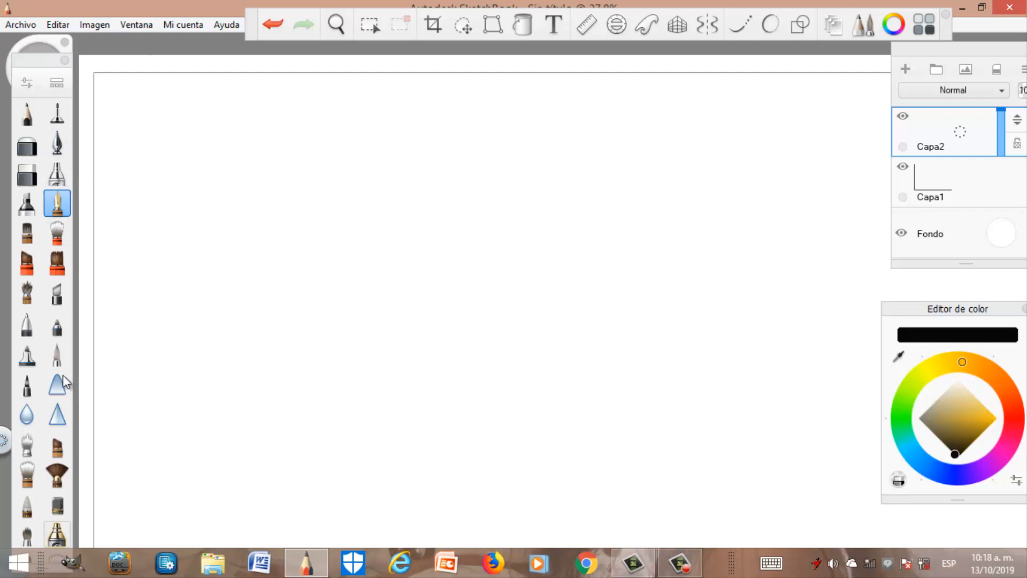
pyautogui.moveTo(41, 59); pyautogui.dragTo(38, 40)
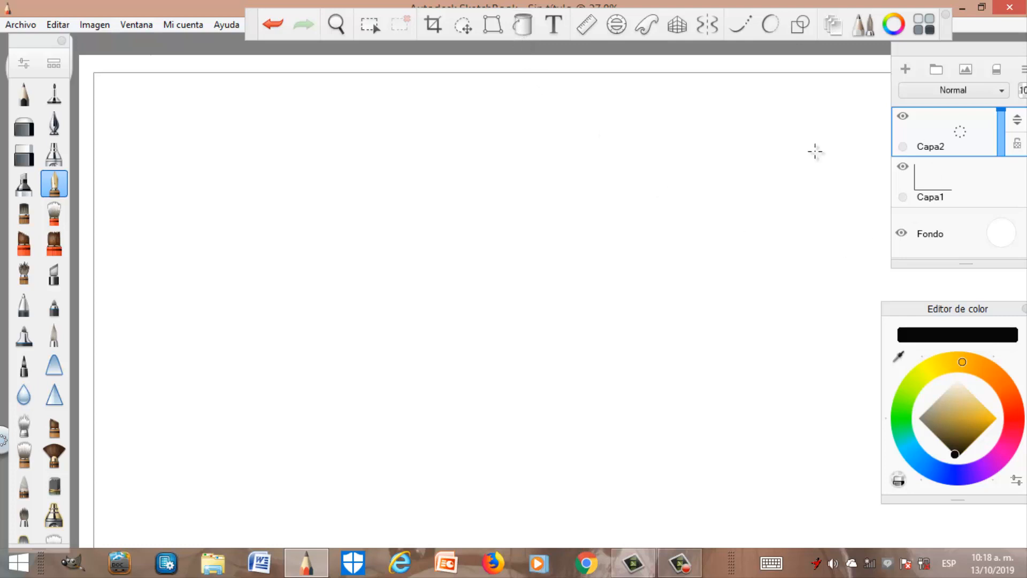
pyautogui.scroll(-8, 470, 213)
pyautogui.scroll(4, 525, 252)
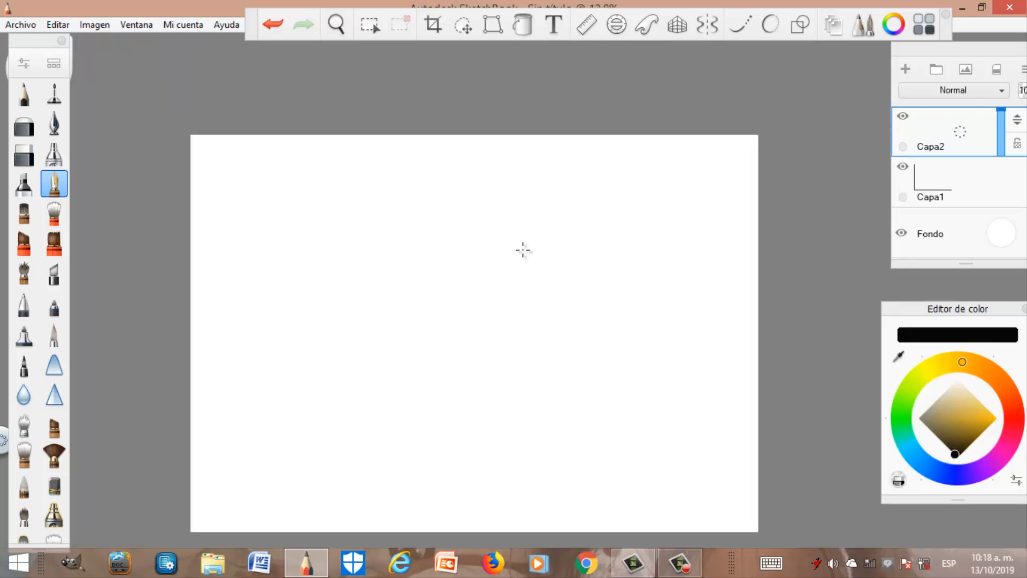
pyautogui.scroll(1, 266, 259)
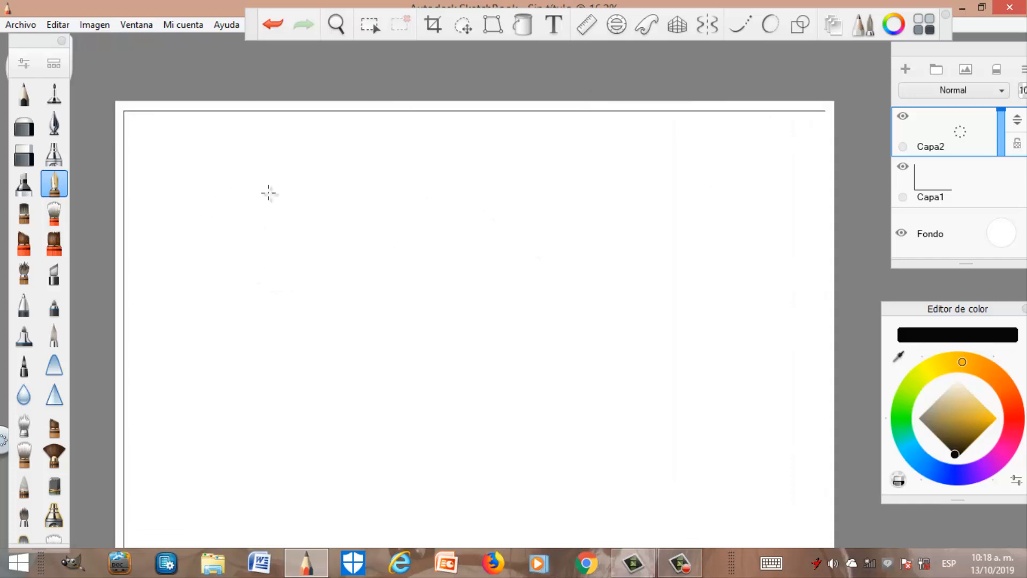
pyautogui.scroll(2, 363, 167)
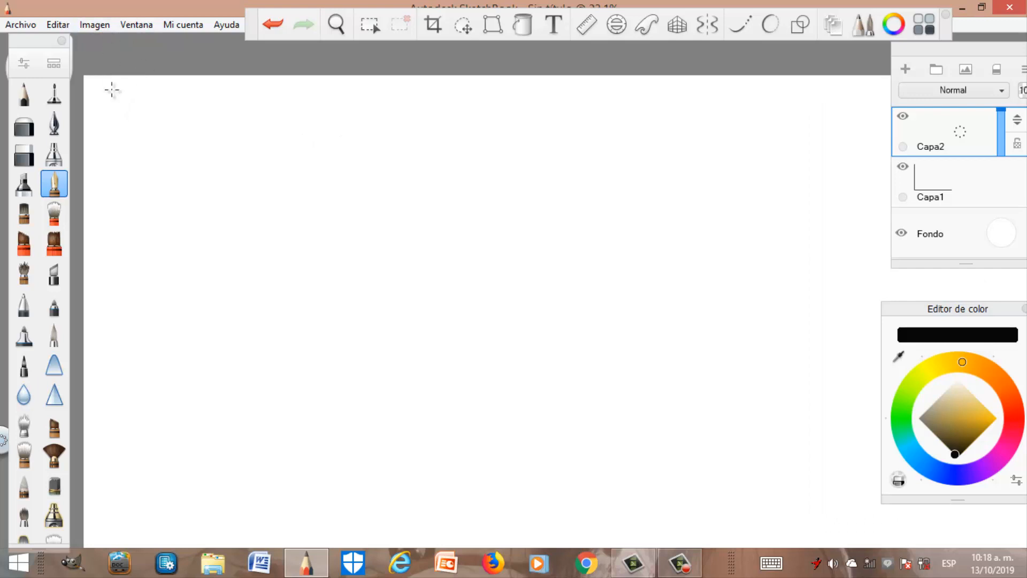
pyautogui.scroll(-1, 365, 137)
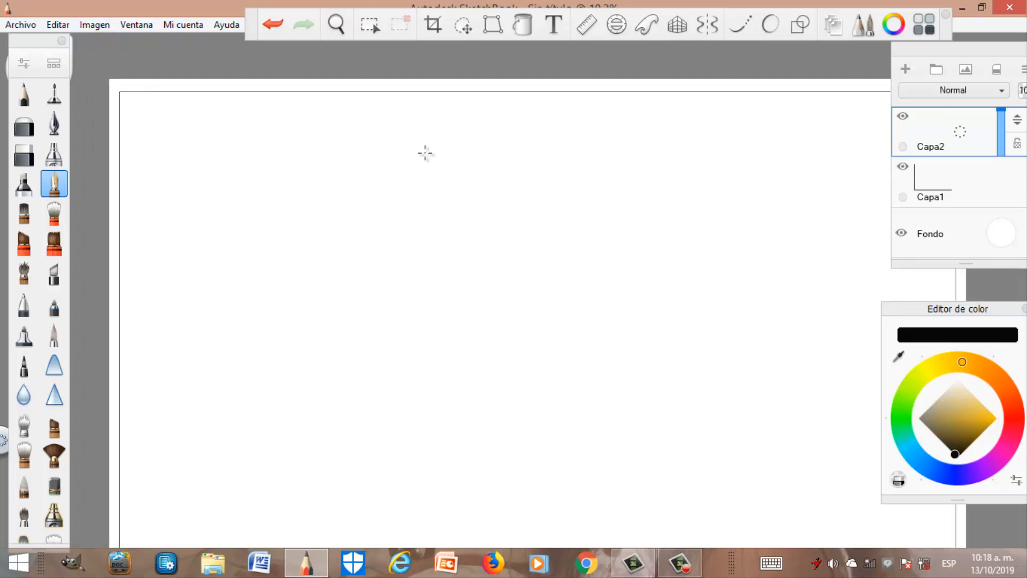
pyautogui.scroll(-1, 291, 146)
pyautogui.scroll(1, 861, 150)
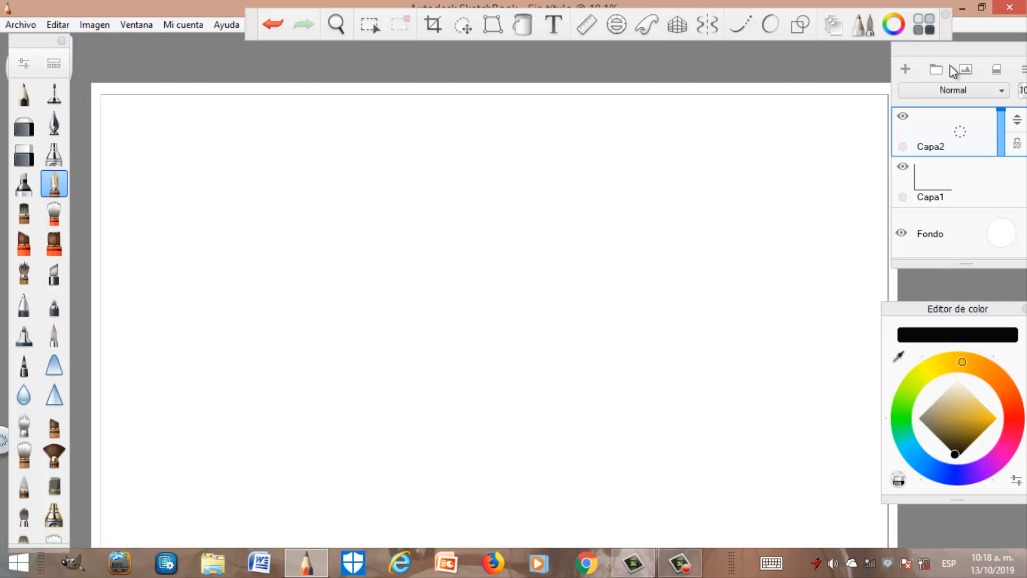
pyautogui.moveTo(944, 59); pyautogui.dragTo(966, 51)
pyautogui.moveTo(956, 318); pyautogui.dragTo(985, 330)
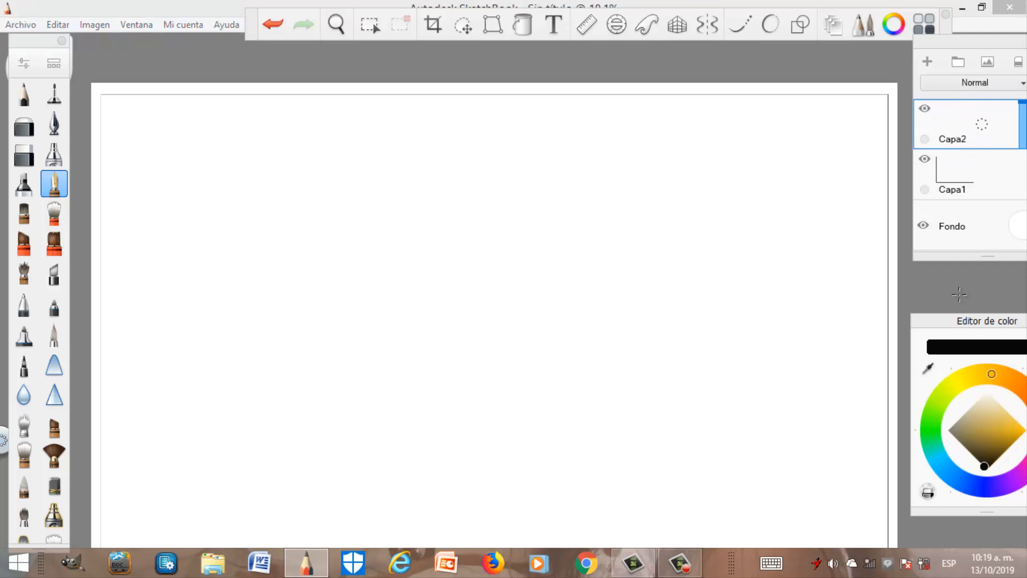
pyautogui.moveTo(979, 330); pyautogui.dragTo(972, 308)
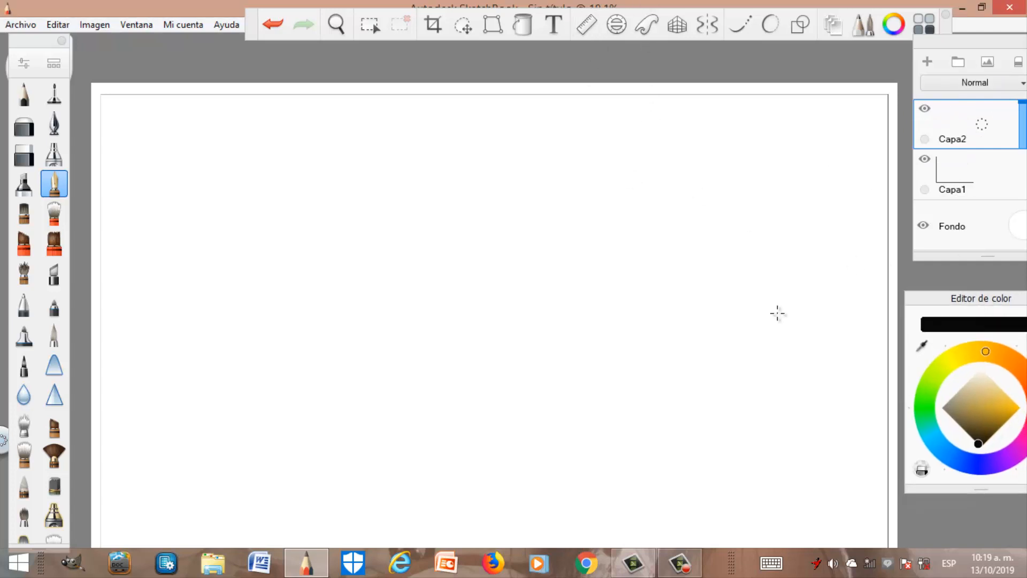
# Set the drawing colour to full black and activate the rectangle shape tool
pyautogui.moveTo(982, 444)
pyautogui.mouseDown()
pyautogui.moveTo(984, 429)
pyautogui.moveTo(981, 449)
pyautogui.mouseUp()
pyautogui.click(799, 24)
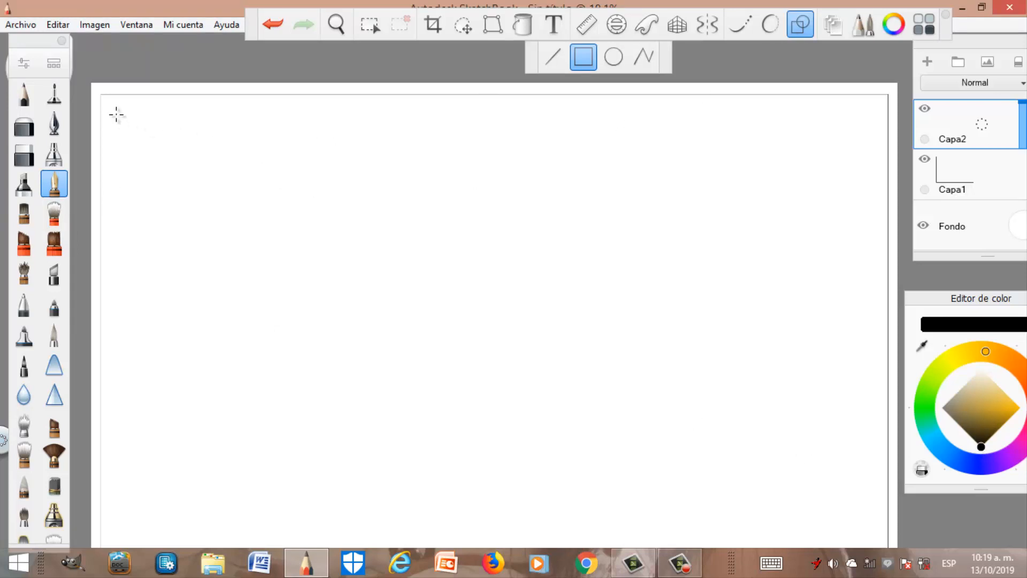
pyautogui.moveTo(684, 234); pyautogui.dragTo(863, 216)
pyautogui.scroll(1, 252, 214)
pyautogui.hotkey('ctrl', 'z')
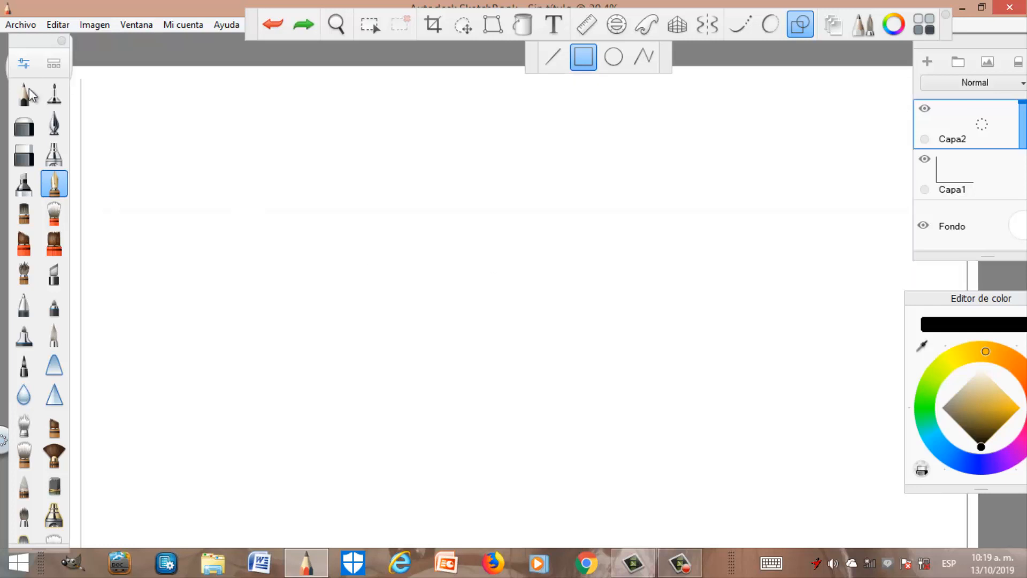
# Set the size of the Lápiz de tinta brush to 2,0 in its properties
pyautogui.click(24, 64)
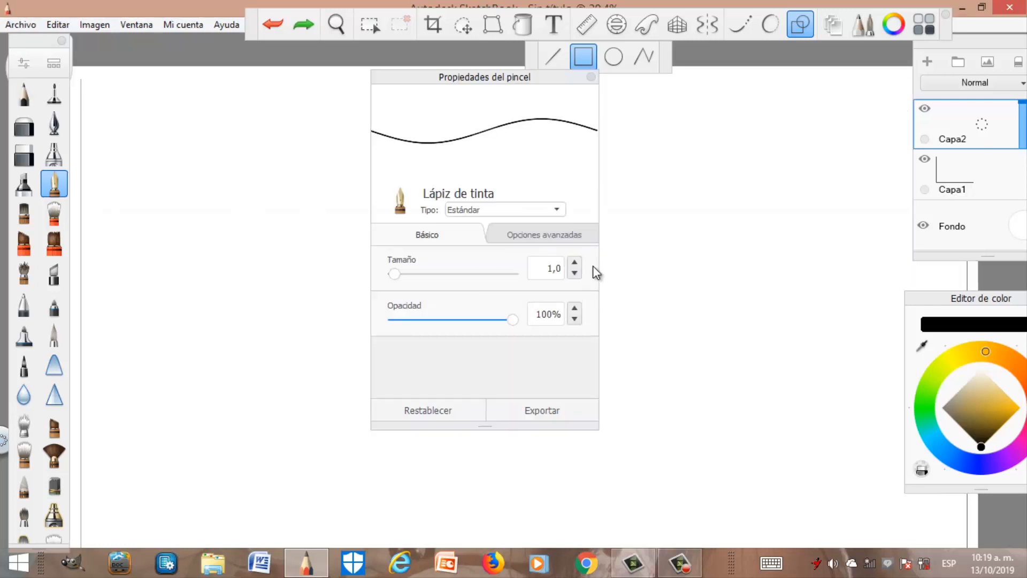
pyautogui.click(574, 263)
pyautogui.click(575, 264)
pyautogui.click(574, 263)
pyautogui.click(574, 263)
pyautogui.click(574, 263)
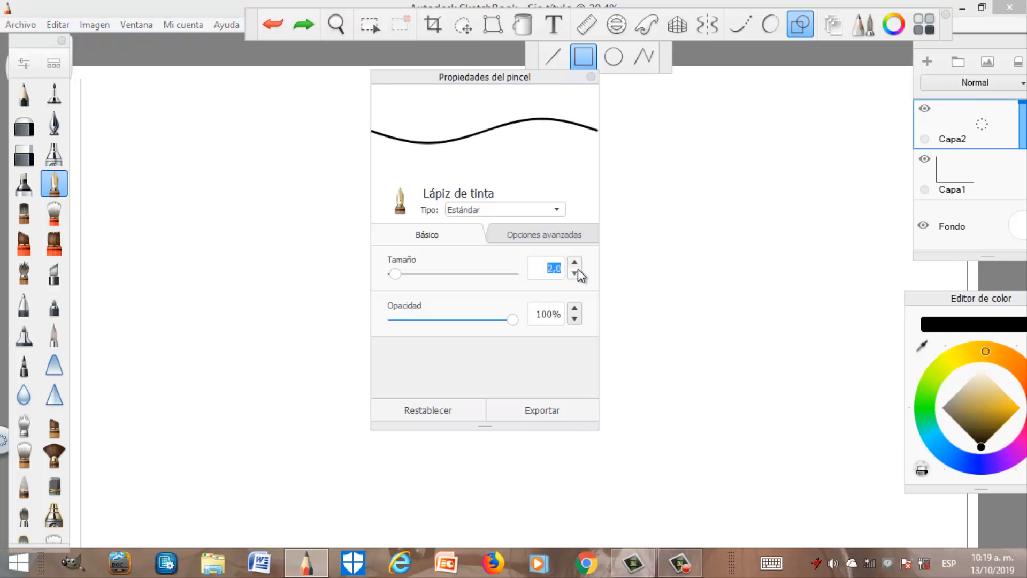
pyautogui.click(591, 76)
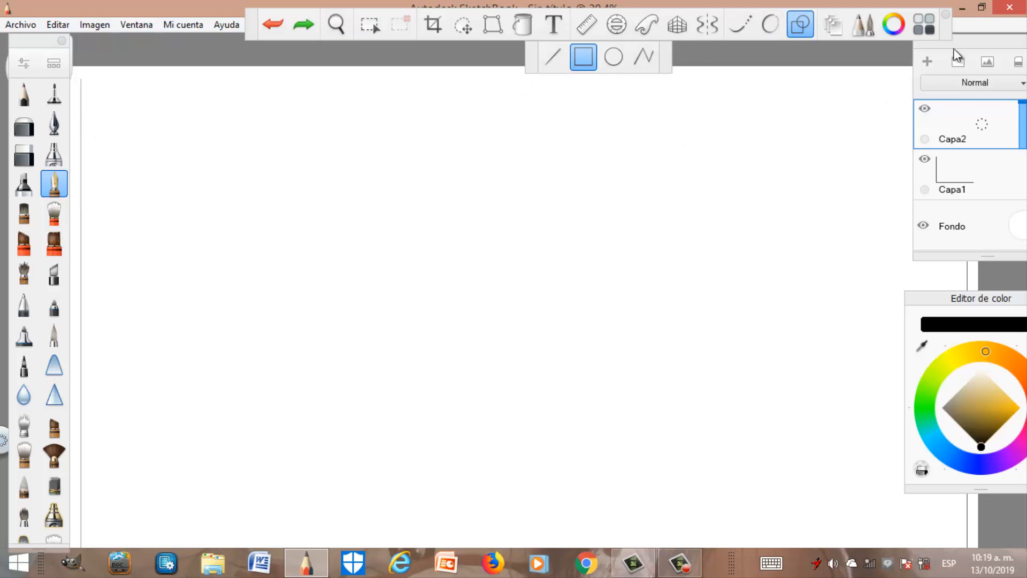
# Move the layers panel down and draw a wide rectangle across the upper part of the page, inside the border
pyautogui.moveTo(980, 55); pyautogui.dragTo(974, 140)
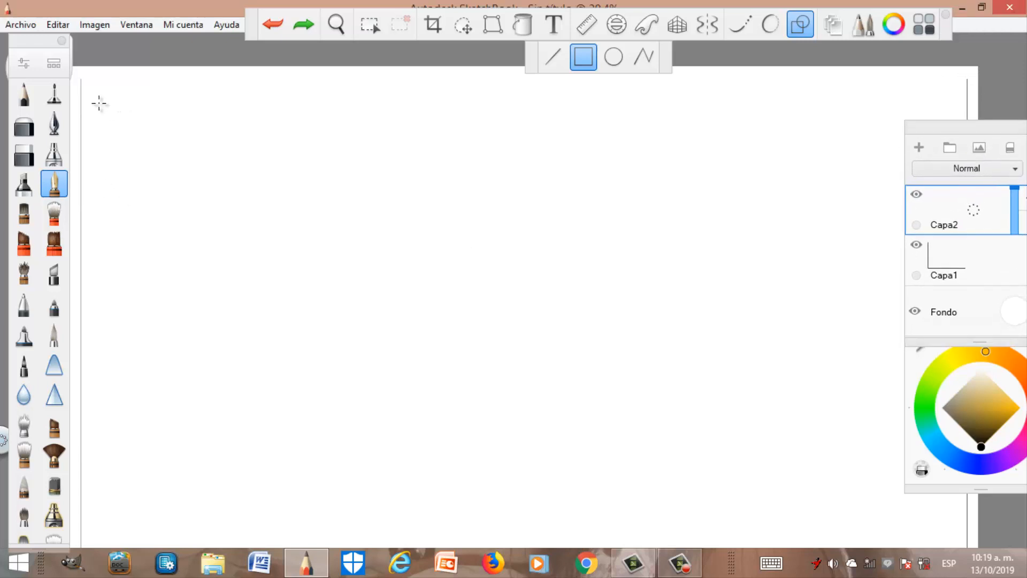
pyautogui.moveTo(116, 110); pyautogui.dragTo(942, 219)
pyautogui.scroll(2, 189, 200)
pyautogui.scroll(-2, 318, 294)
pyautogui.scroll(1, 251, 151)
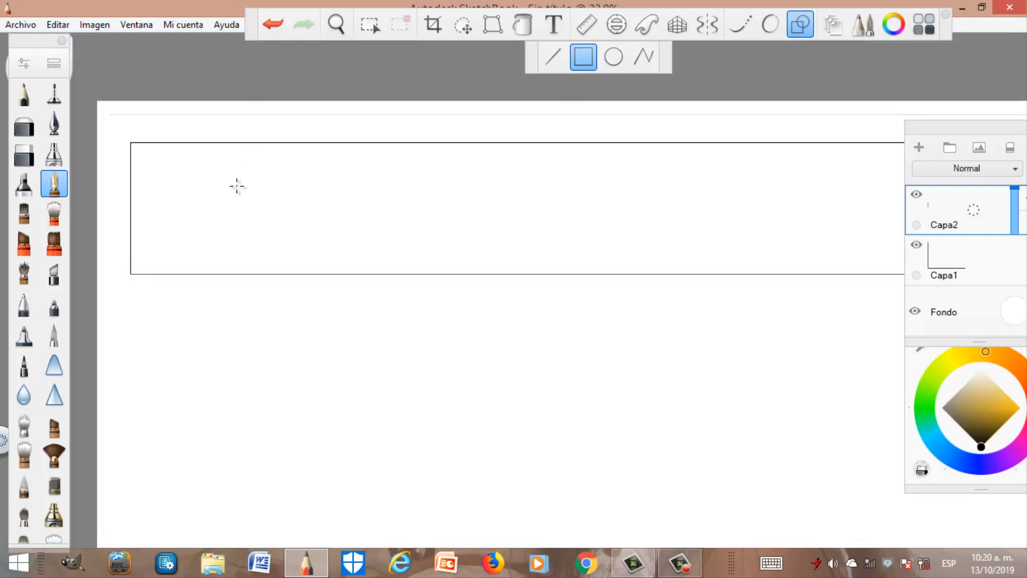
# Place the layers panel and colour editor side by side below the drawn rectangle, and leave the rectangle tool
pyautogui.moveTo(972, 131); pyautogui.dragTo(854, 320)
pyautogui.moveTo(993, 300); pyautogui.dragTo(953, 338)
pyautogui.moveTo(850, 324); pyautogui.dragTo(823, 326)
pyautogui.moveTo(971, 335); pyautogui.dragTo(952, 337)
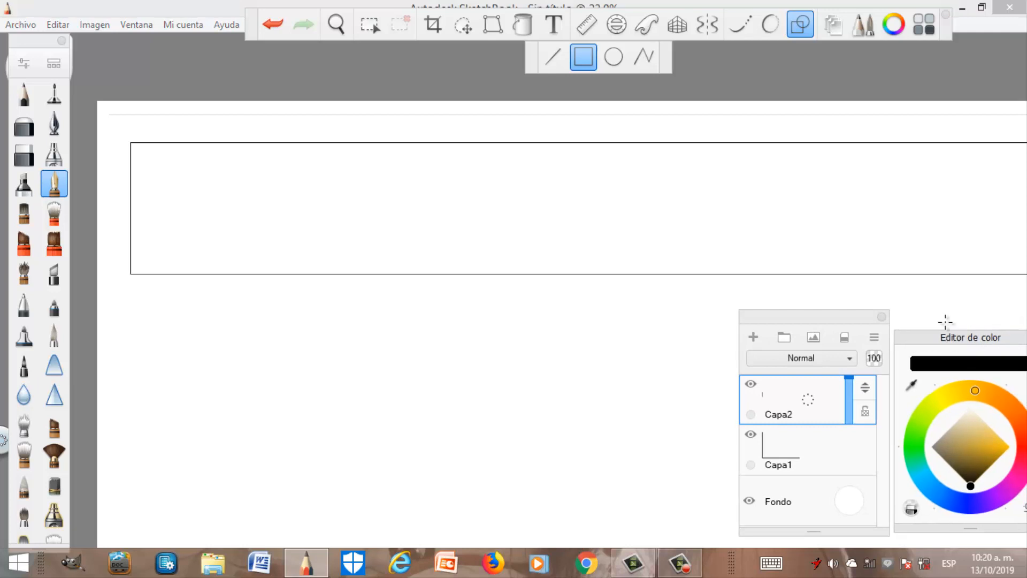
pyautogui.scroll(-1, 651, 334)
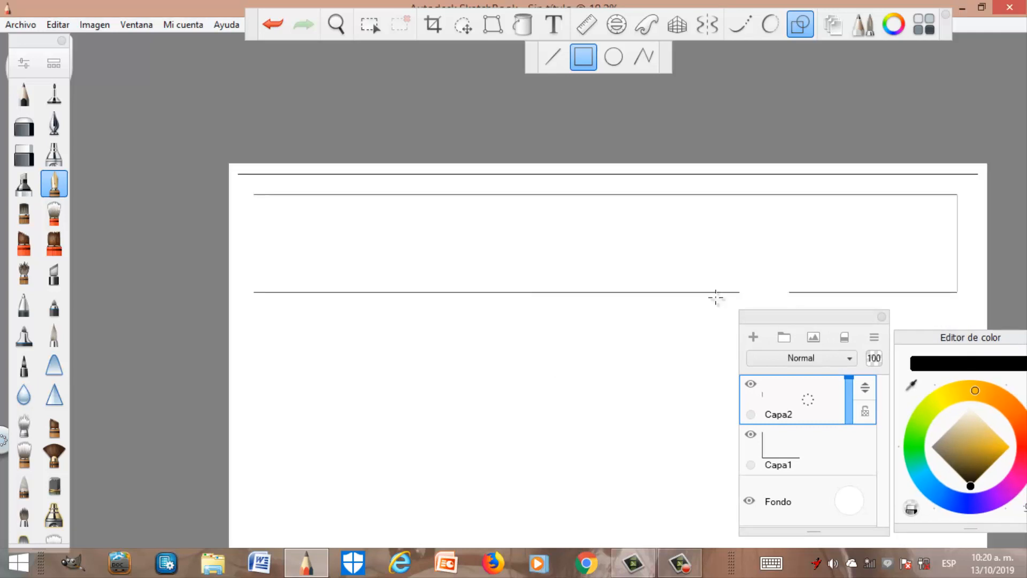
pyautogui.scroll(1, 731, 284)
pyautogui.scroll(-1, 681, 345)
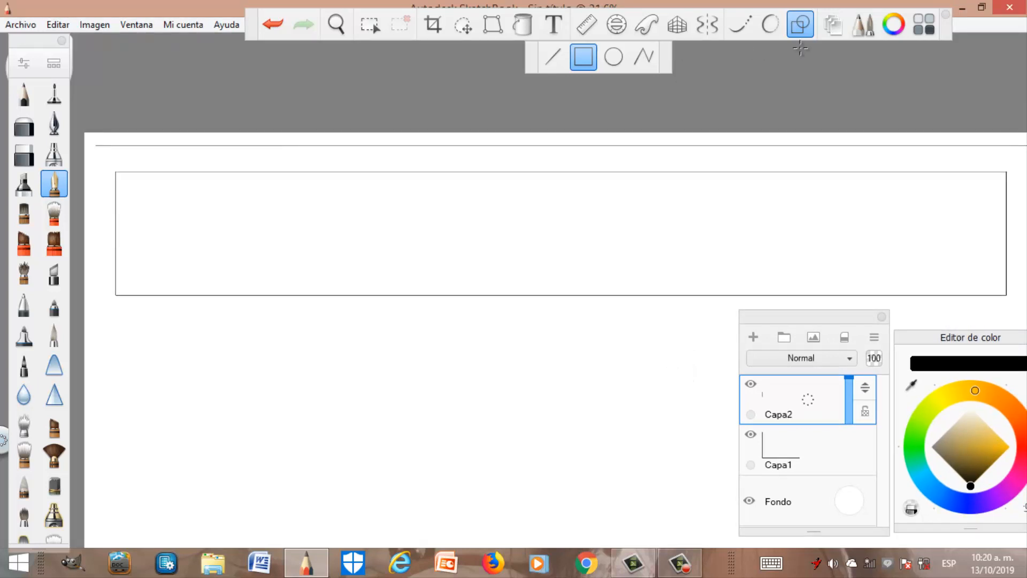
pyautogui.click(799, 30)
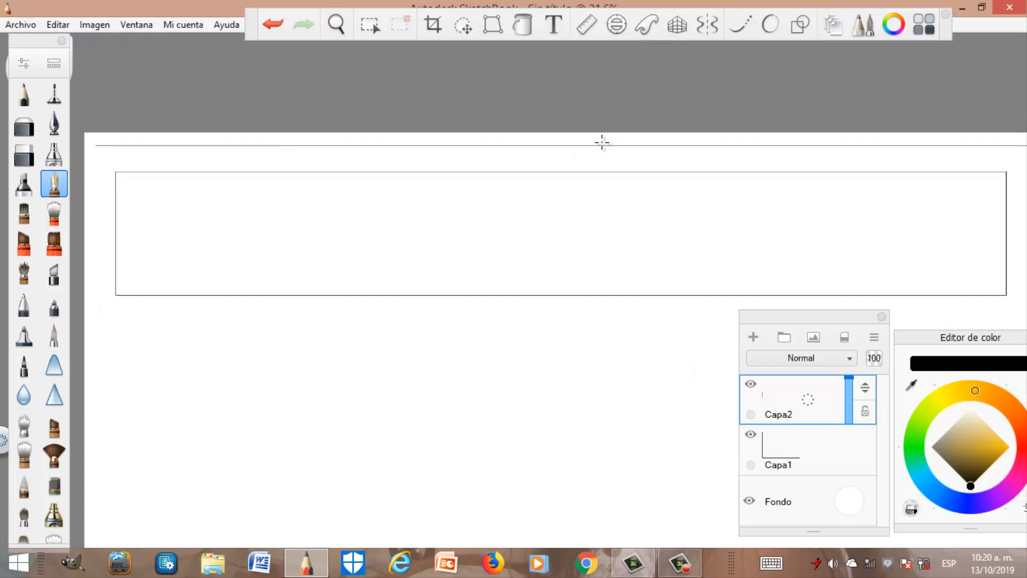
# Turn on the perspective guides, try raising the left vanishing point of the two-point guide, and undo that move
pyautogui.click(690, 55)
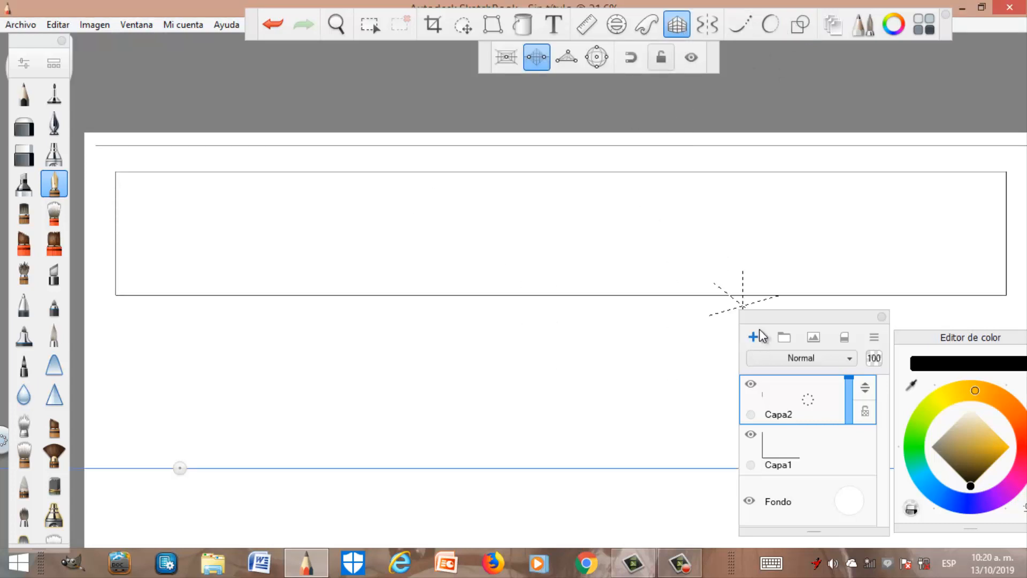
pyautogui.moveTo(180, 468); pyautogui.dragTo(161, 327)
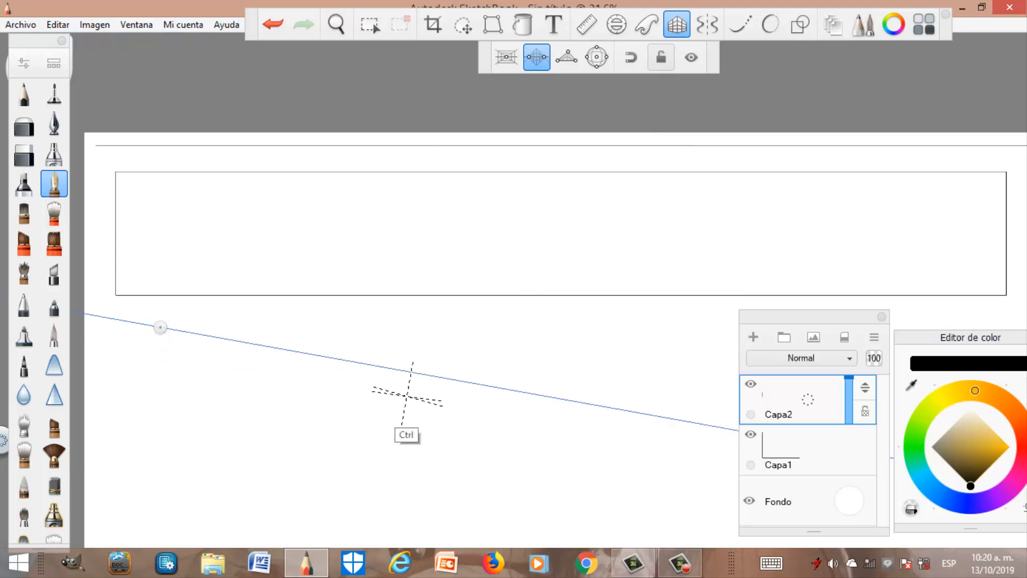
pyautogui.hotkey('ctrl', 'z')
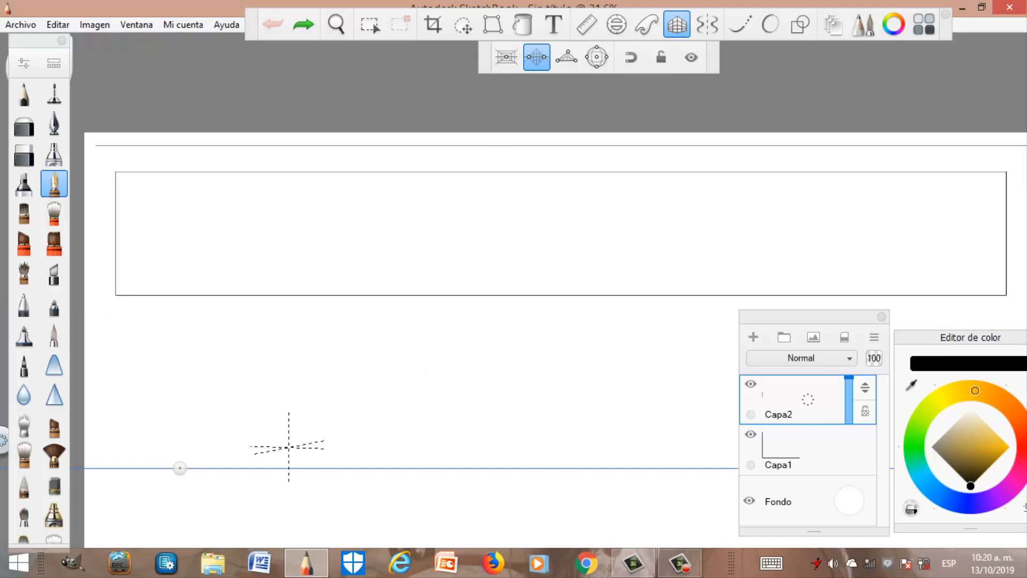
# Switch to one-point perspective and move its vanishing point and horizon beyond the page's upper-left corner
pyautogui.click(507, 58)
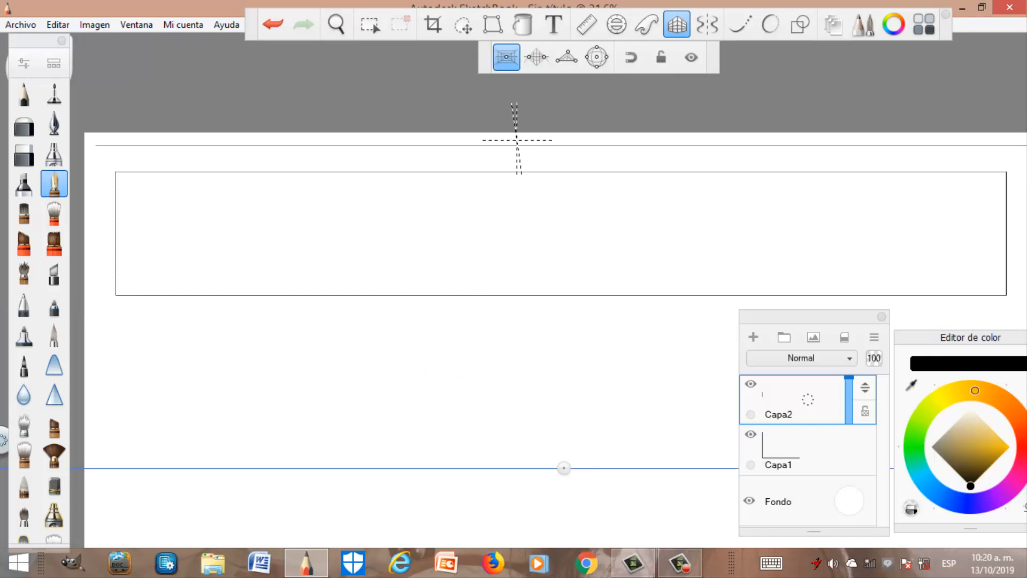
pyautogui.scroll(-5, 557, 366)
pyautogui.moveTo(565, 426); pyautogui.dragTo(83, 61)
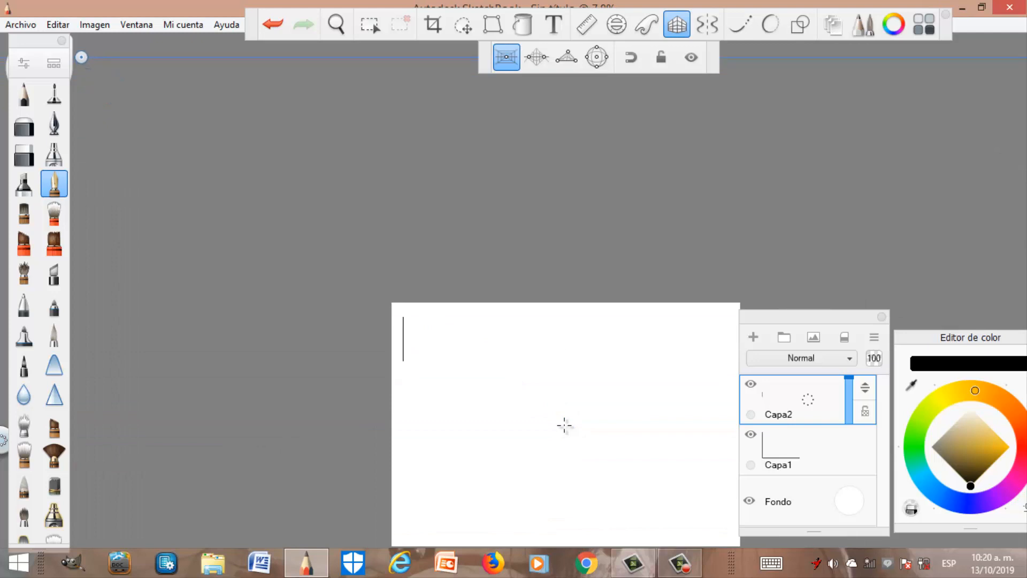
# Nudge the one-point perspective's vanishing point upward and move the layers panel and colour editor down, clear of the wide rectangle
pyautogui.moveTo(81, 58); pyautogui.dragTo(75, 42)
pyautogui.scroll(4, 509, 383)
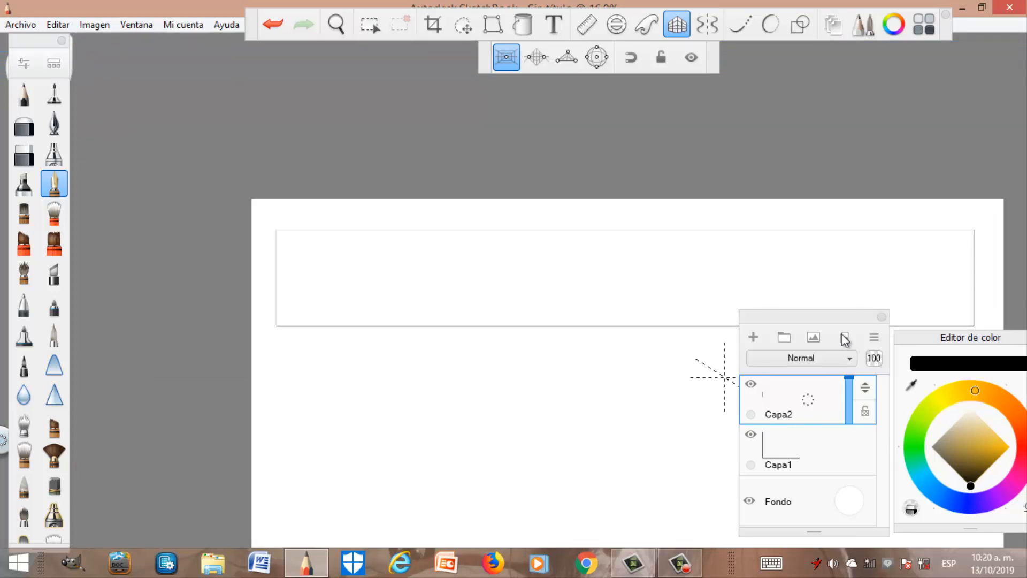
pyautogui.moveTo(837, 326); pyautogui.dragTo(817, 437)
pyautogui.scroll(2, 749, 268)
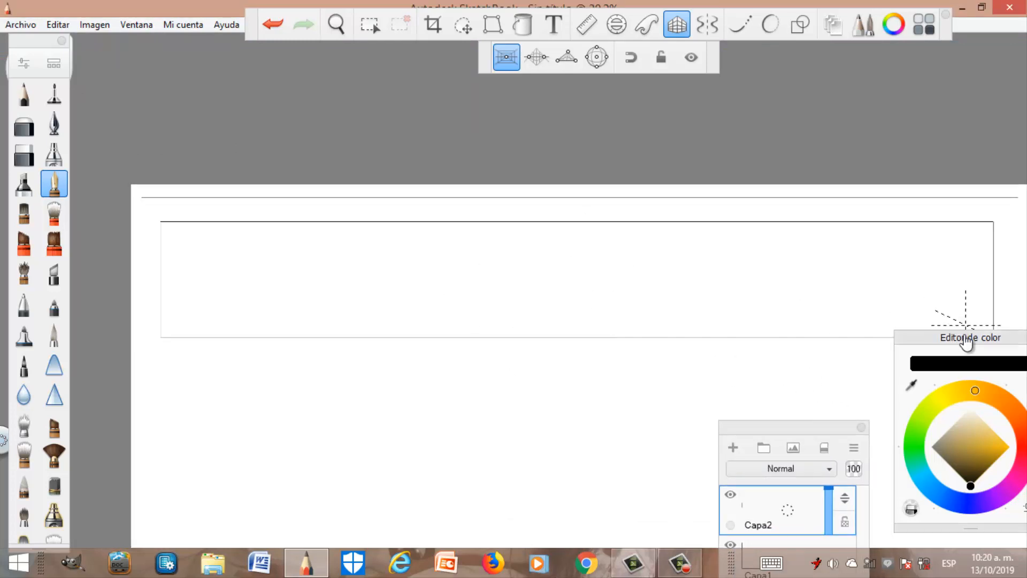
pyautogui.moveTo(965, 338); pyautogui.dragTo(966, 387)
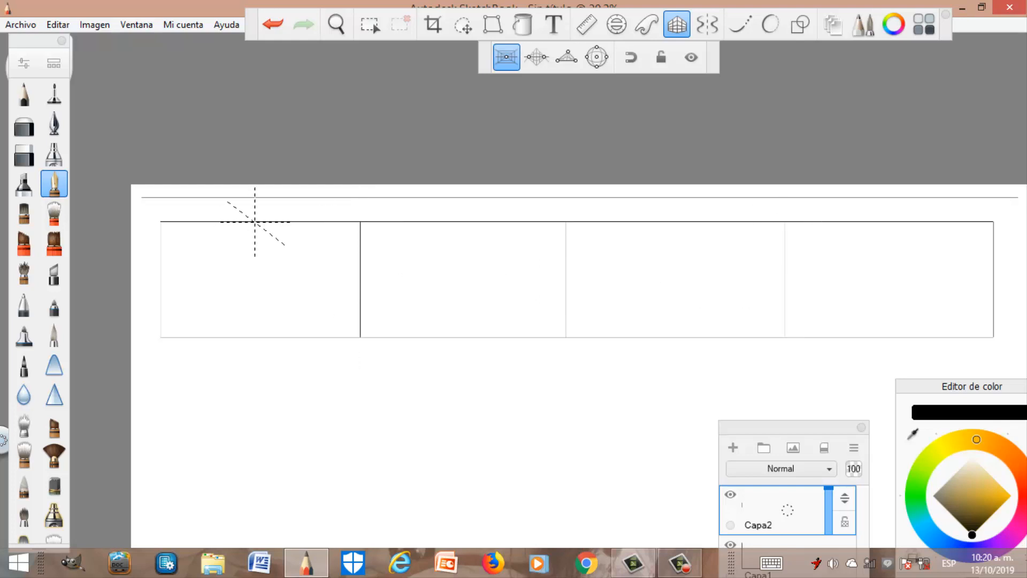
# Draw vertical lines from the upper to the lower edge of the wide rectangle, dividing it into eight cells
pyautogui.moveTo(259, 222); pyautogui.dragTo(259, 307)
pyautogui.moveTo(456, 222); pyautogui.dragTo(456, 337)
pyautogui.moveTo(896, 221); pyautogui.dragTo(897, 336)
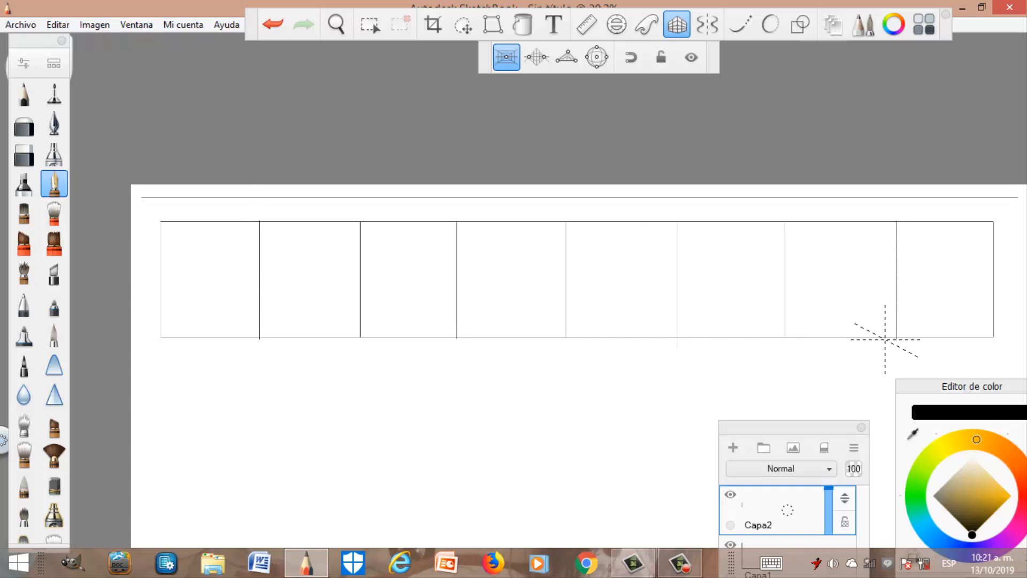
pyautogui.scroll(7, 196, 276)
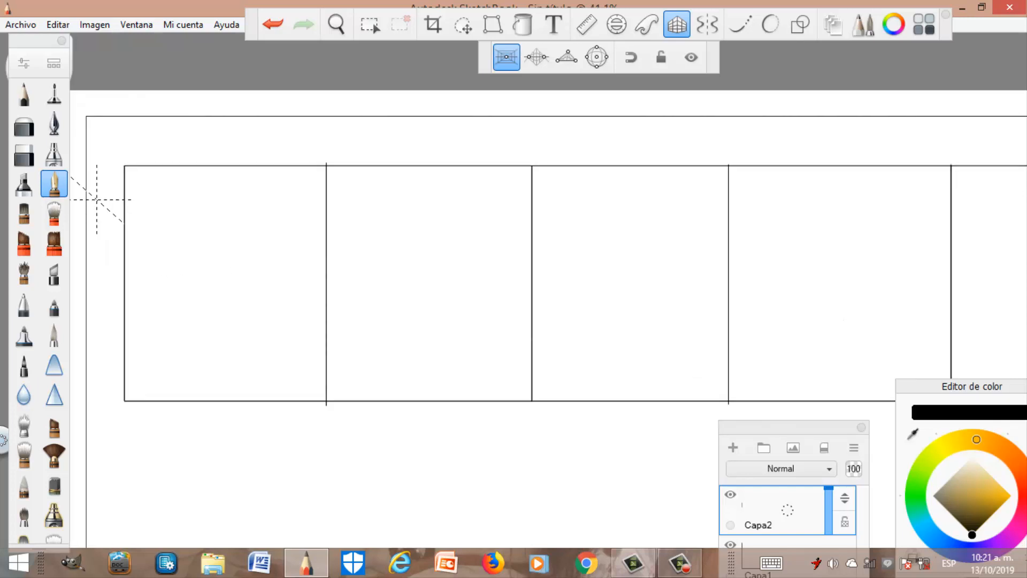
pyautogui.scroll(-6, 115, 288)
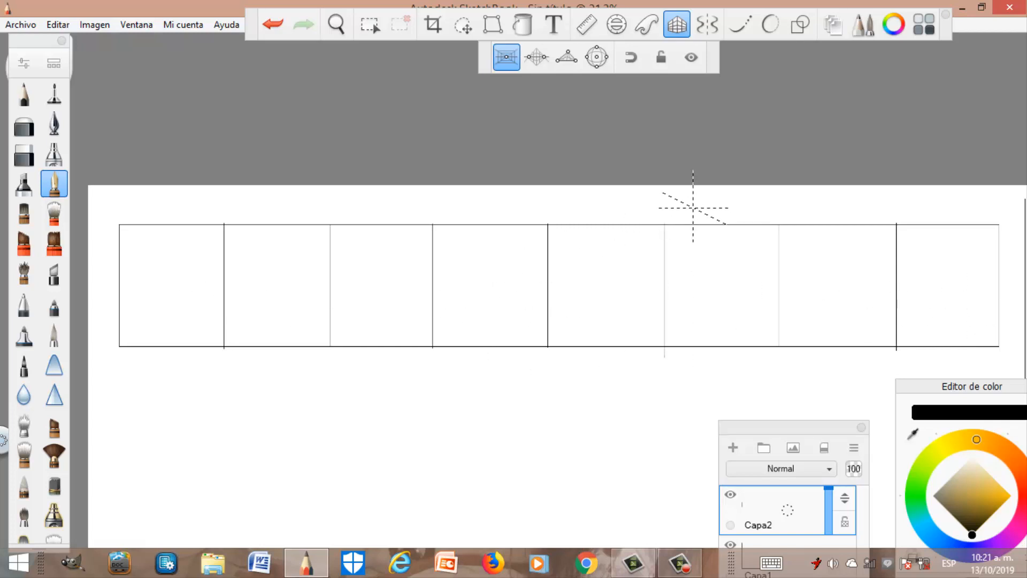
# Activate the solid Flood Fill tool and bring the layers panel and the full colour editor into view near the cells
pyautogui.moveTo(962, 385); pyautogui.dragTo(962, 348)
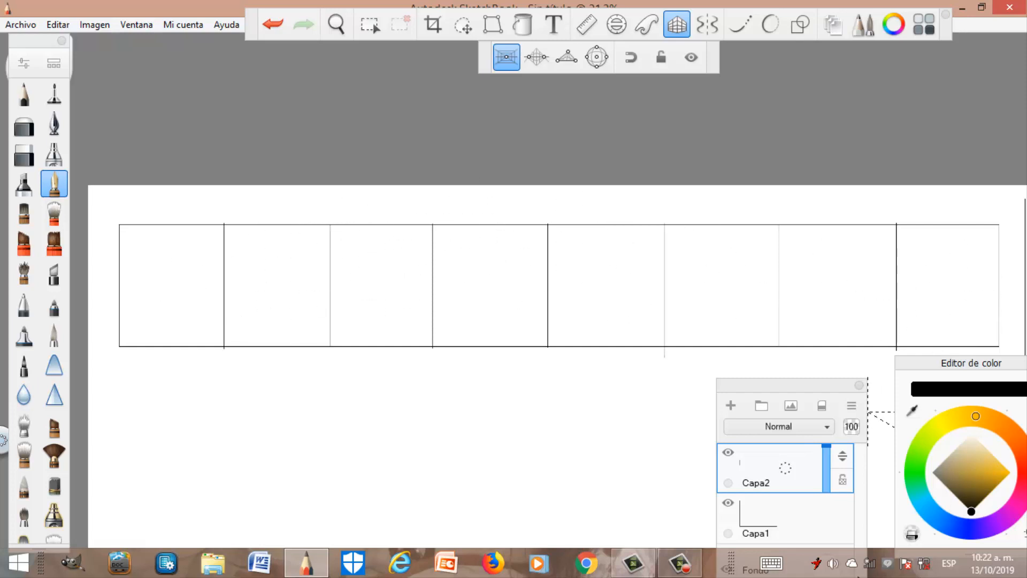
pyautogui.moveTo(789, 385); pyautogui.dragTo(777, 372)
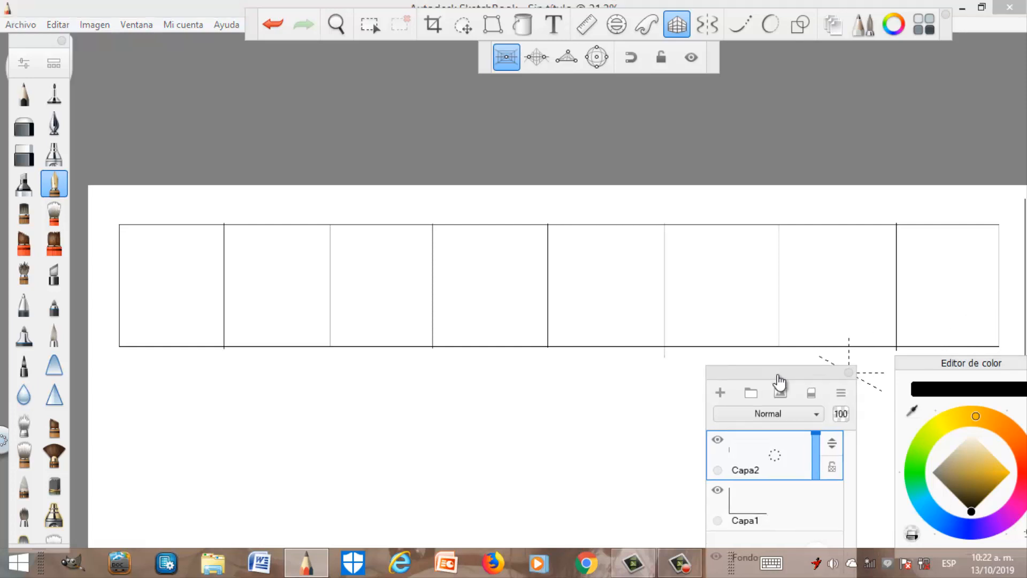
pyautogui.click(523, 23)
pyautogui.click(524, 24)
pyautogui.click(522, 24)
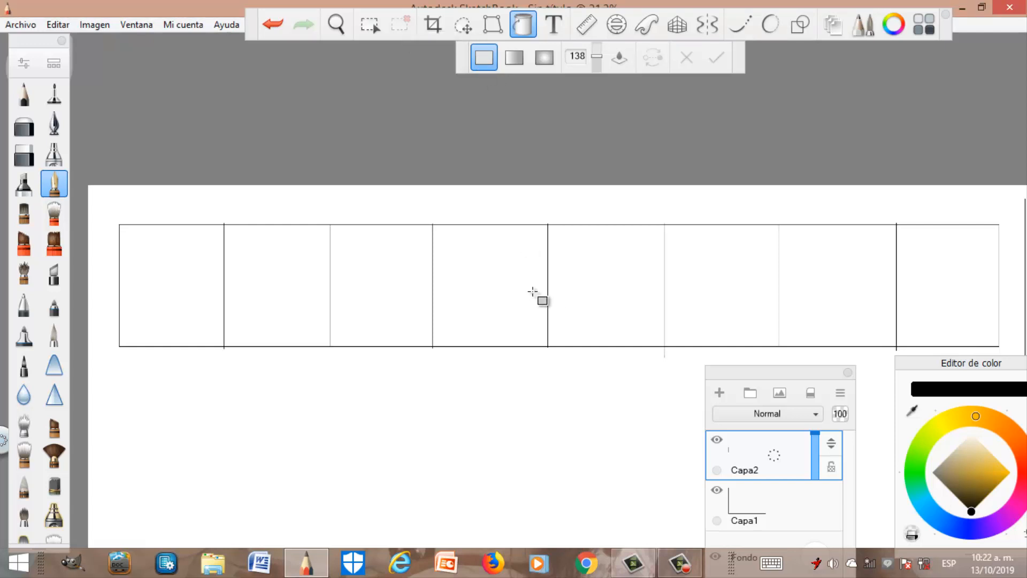
pyautogui.moveTo(976, 369); pyautogui.dragTo(962, 365)
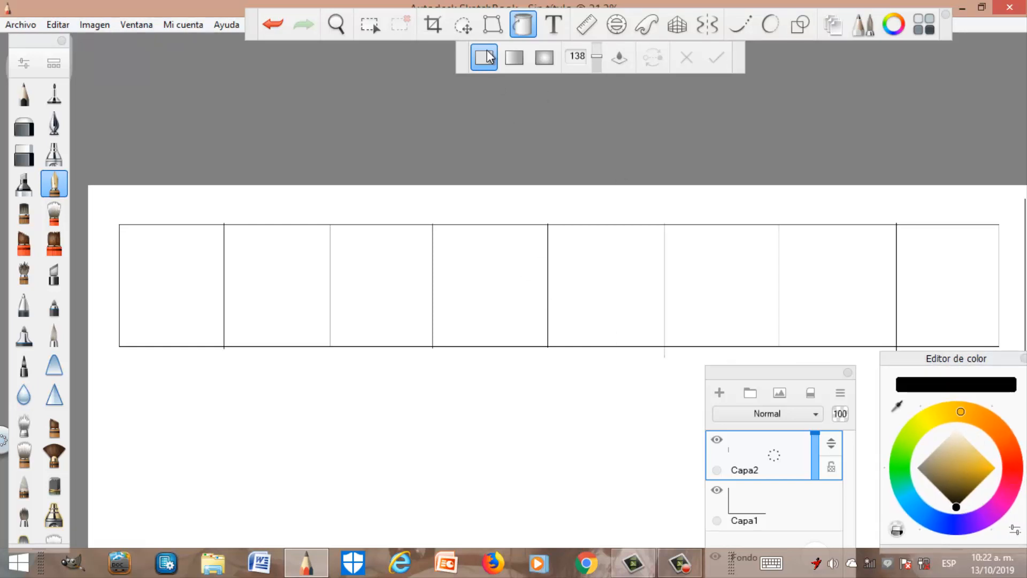
pyautogui.moveTo(959, 361); pyautogui.dragTo(946, 322)
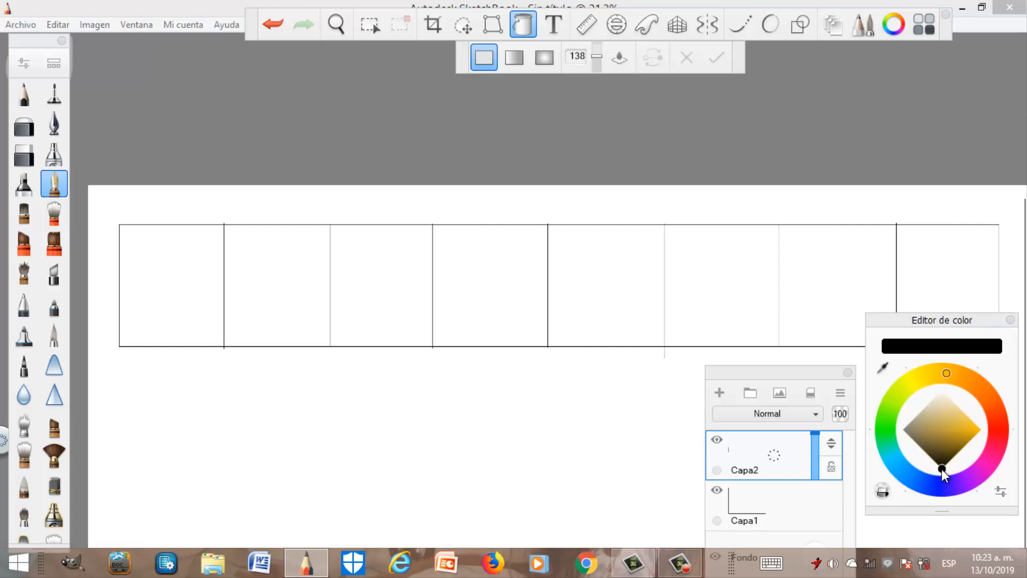
# Try dark grey, light grey, black, white and mid grey as the current colour
pyautogui.moveTo(942, 469)
pyautogui.mouseDown()
pyautogui.moveTo(933, 462)
pyautogui.moveTo(942, 478)
pyautogui.moveTo(913, 464)
pyautogui.mouseUp()
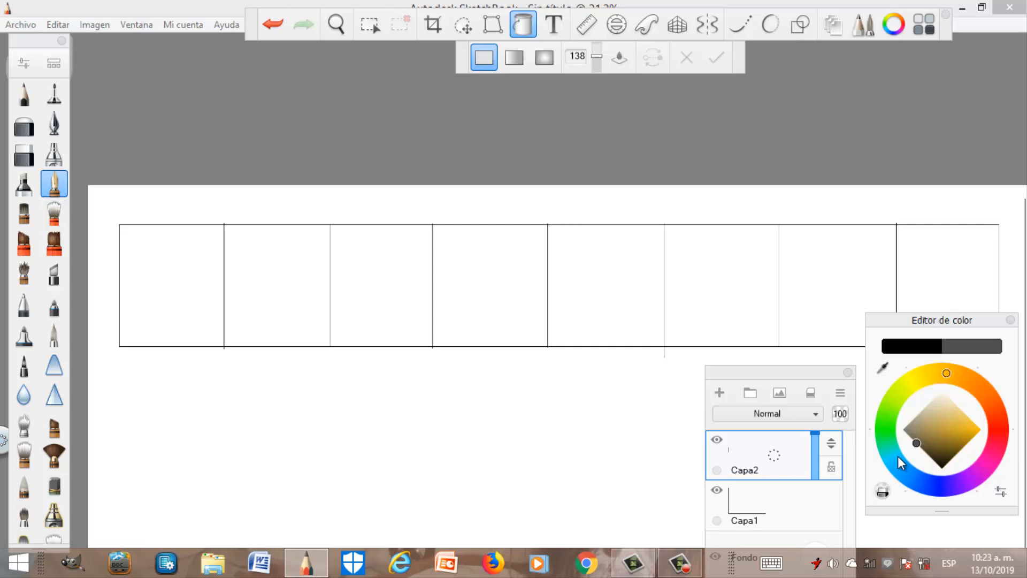
pyautogui.moveTo(884, 446)
pyautogui.mouseDown()
pyautogui.moveTo(871, 431)
pyautogui.moveTo(918, 397)
pyautogui.mouseUp()
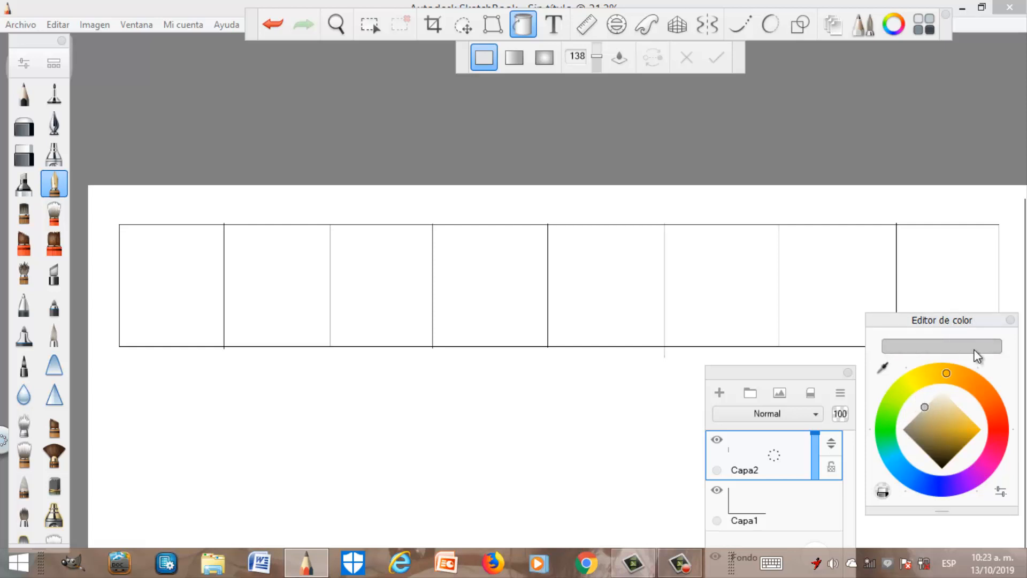
pyautogui.moveTo(923, 406)
pyautogui.mouseDown()
pyautogui.moveTo(941, 381)
pyautogui.moveTo(900, 422)
pyautogui.moveTo(939, 500)
pyautogui.moveTo(941, 465)
pyautogui.mouseUp()
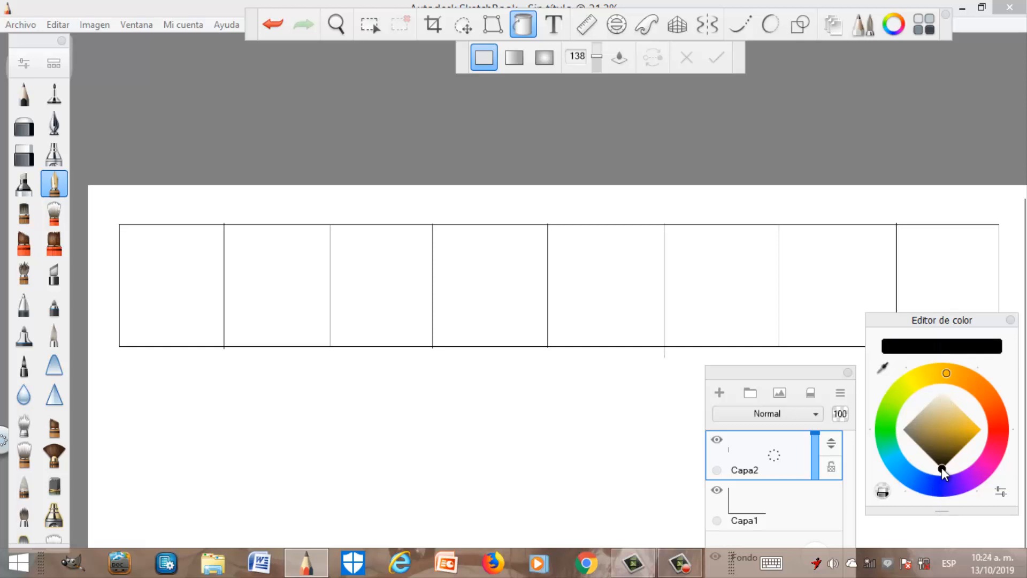
pyautogui.moveTo(942, 467)
pyautogui.mouseDown()
pyautogui.moveTo(886, 433)
pyautogui.moveTo(938, 382)
pyautogui.moveTo(903, 406)
pyautogui.moveTo(938, 386)
pyautogui.moveTo(896, 428)
pyautogui.moveTo(936, 489)
pyautogui.moveTo(903, 459)
pyautogui.moveTo(938, 492)
pyautogui.moveTo(984, 428)
pyautogui.moveTo(946, 397)
pyautogui.moveTo(985, 426)
pyautogui.moveTo(939, 476)
pyautogui.moveTo(891, 435)
pyautogui.moveTo(931, 392)
pyautogui.moveTo(943, 396)
pyautogui.mouseUp()
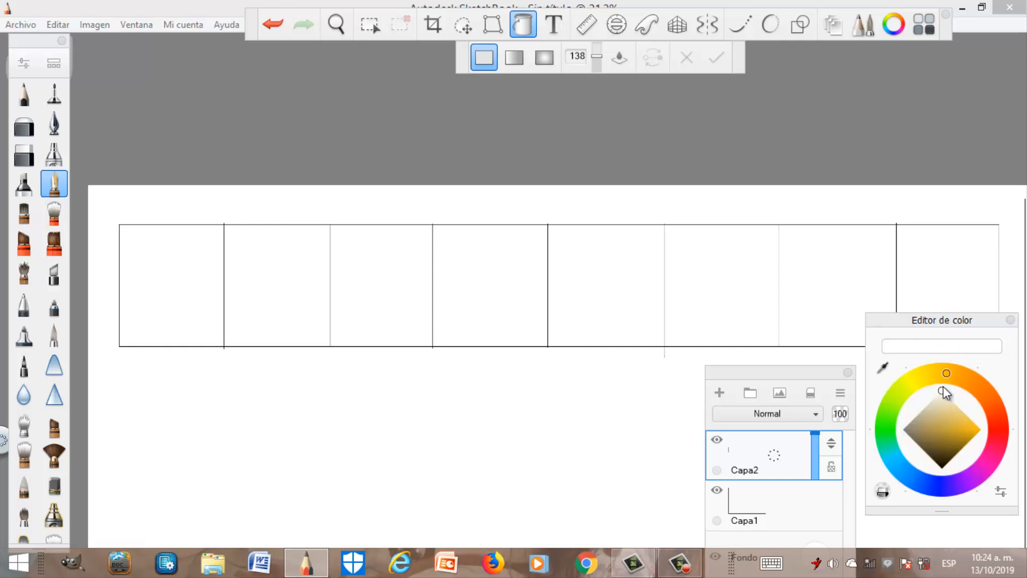
pyautogui.moveTo(943, 402)
pyautogui.mouseDown()
pyautogui.moveTo(943, 471)
pyautogui.moveTo(894, 428)
pyautogui.mouseUp()
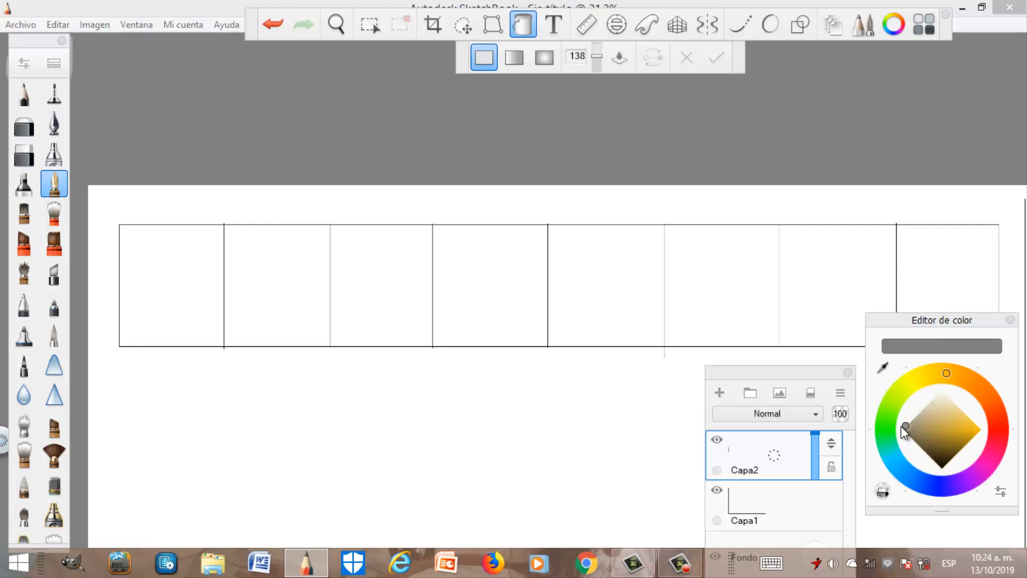
# Set the colour to a very light grey and fill the first cell of the row with it
pyautogui.moveTo(890, 427)
pyautogui.mouseDown()
pyautogui.moveTo(941, 383)
pyautogui.moveTo(933, 390)
pyautogui.mouseUp()
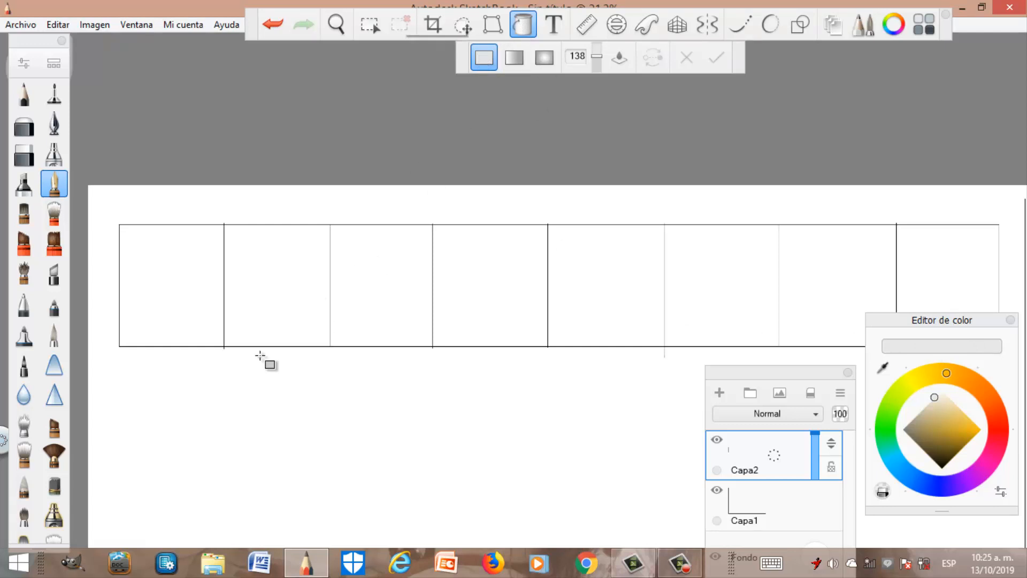
pyautogui.click(153, 291)
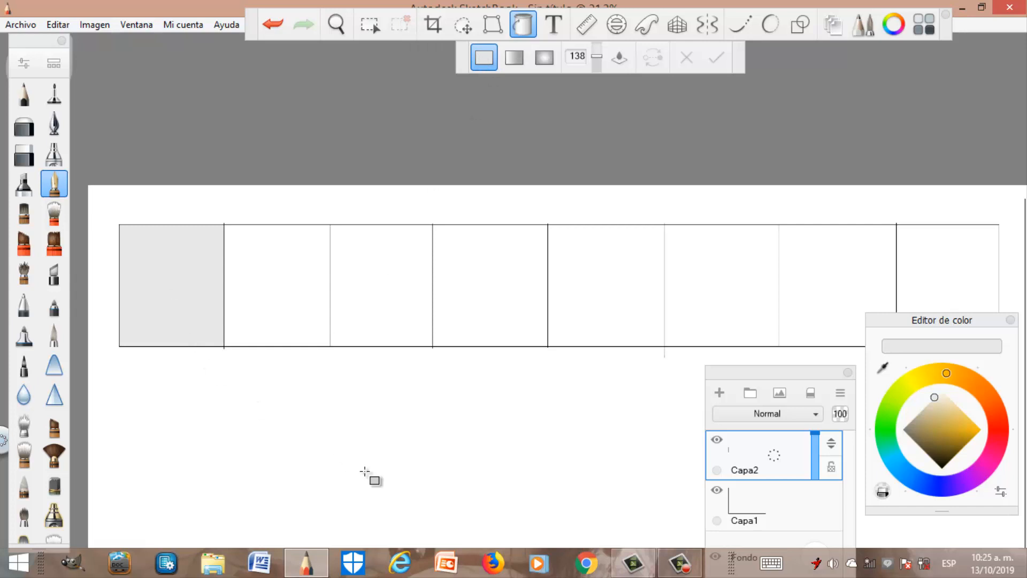
# Examine the edges and corners of the grey-filled first cell up close, and compare it with the whole row
pyautogui.scroll(3, 148, 289)
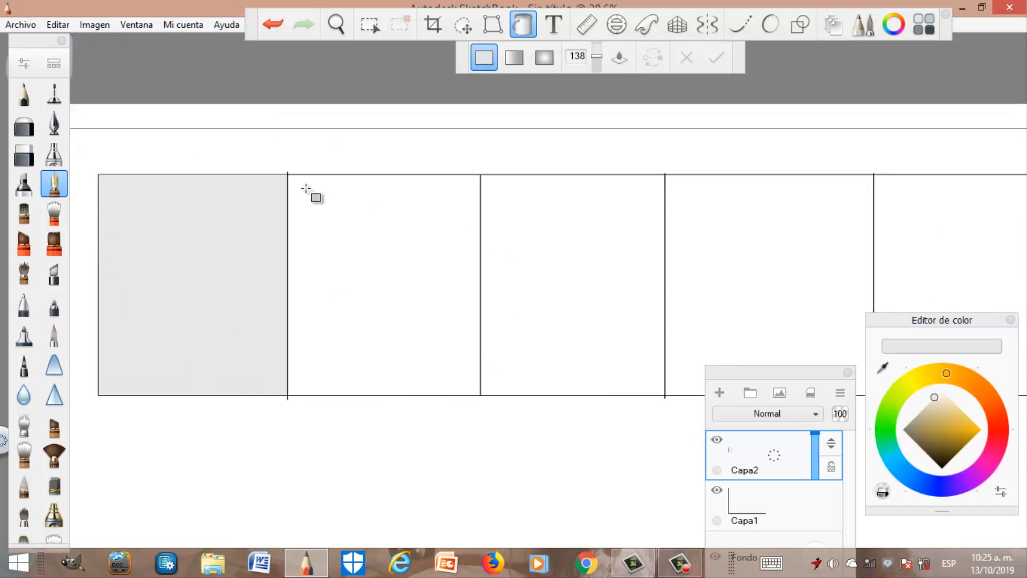
pyautogui.scroll(-2, 404, 341)
pyautogui.scroll(4, 230, 278)
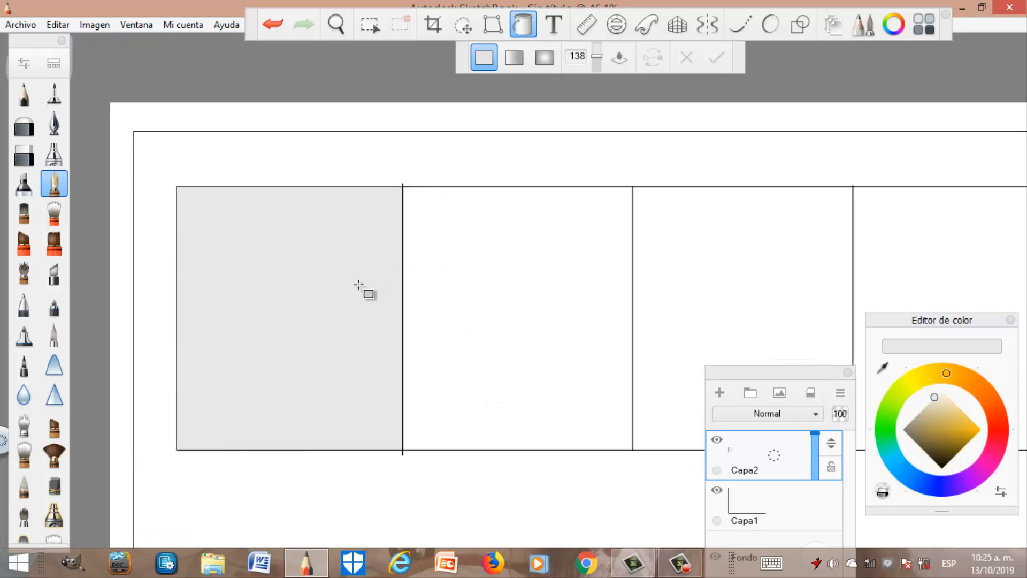
pyautogui.scroll(2, 271, 360)
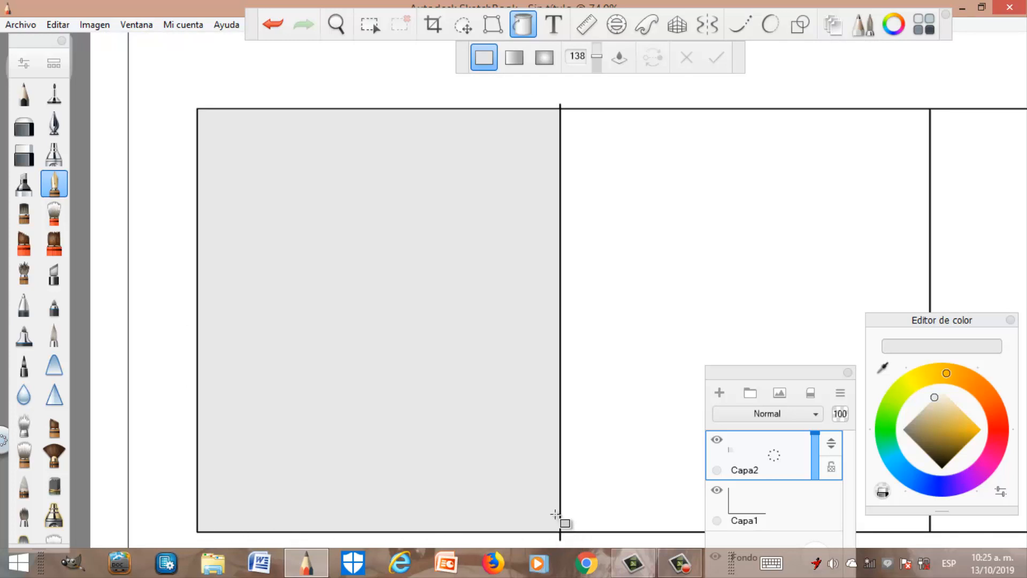
pyautogui.scroll(-3, 319, 183)
pyautogui.scroll(1, 319, 184)
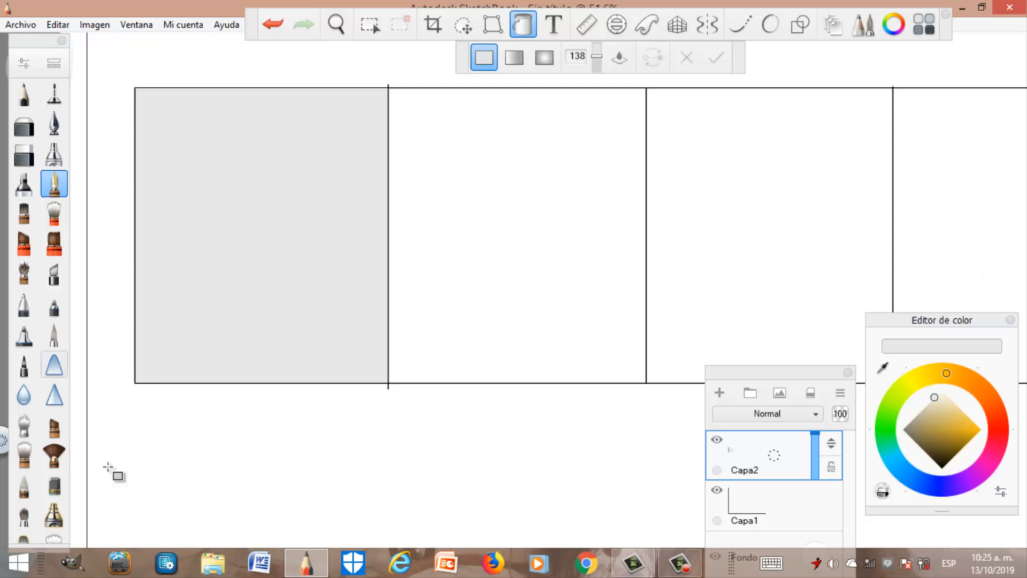
pyautogui.scroll(1, 152, 176)
pyautogui.scroll(1, 105, 110)
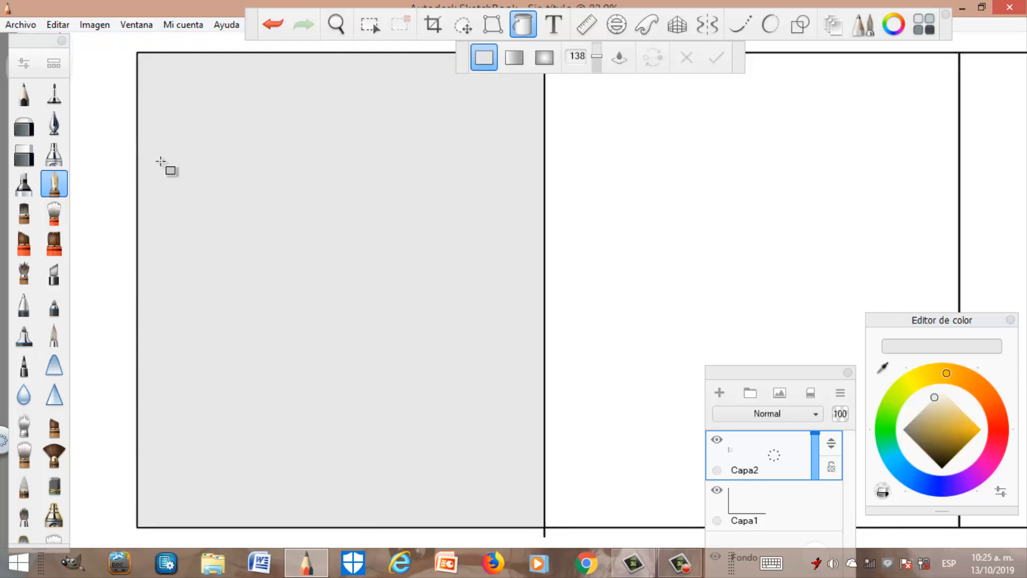
pyautogui.scroll(-1, 413, 498)
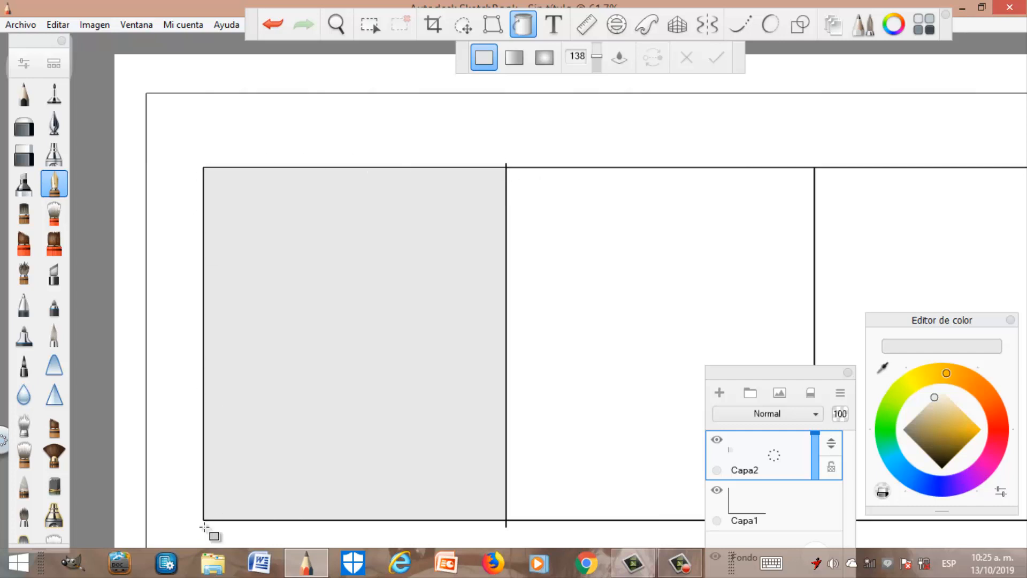
pyautogui.scroll(1, 208, 502)
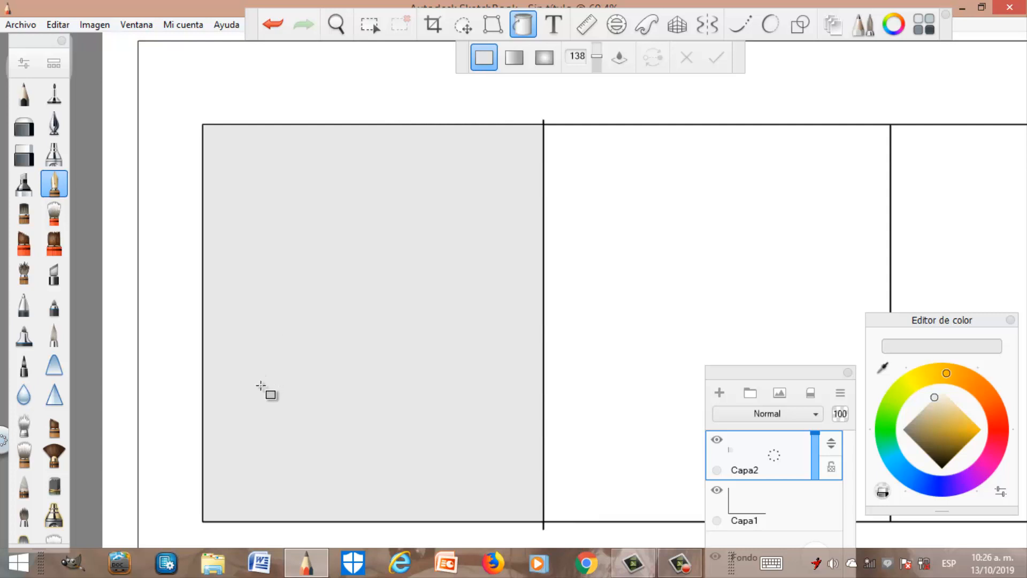
pyautogui.scroll(-3, 296, 313)
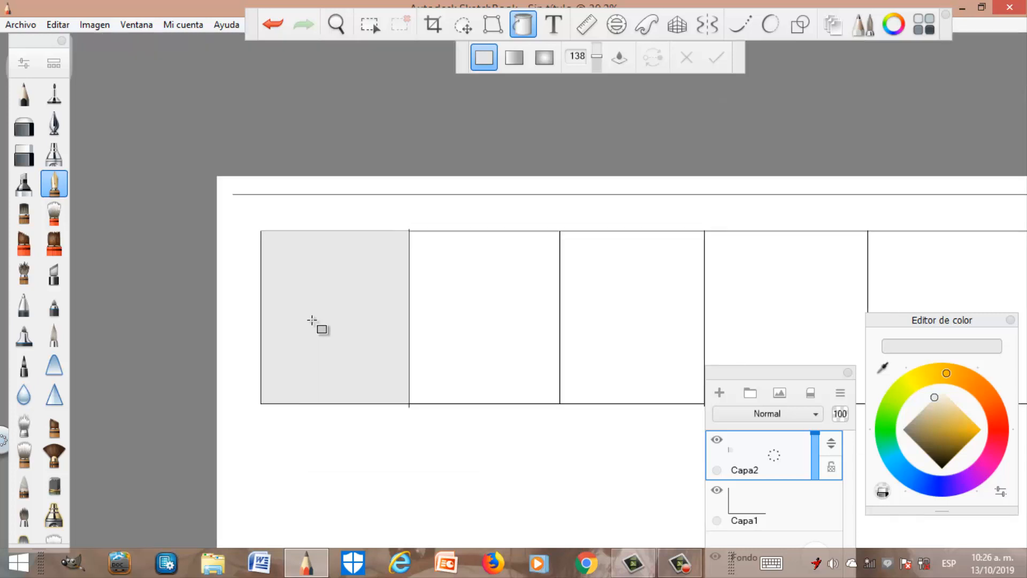
pyautogui.scroll(-3, 458, 343)
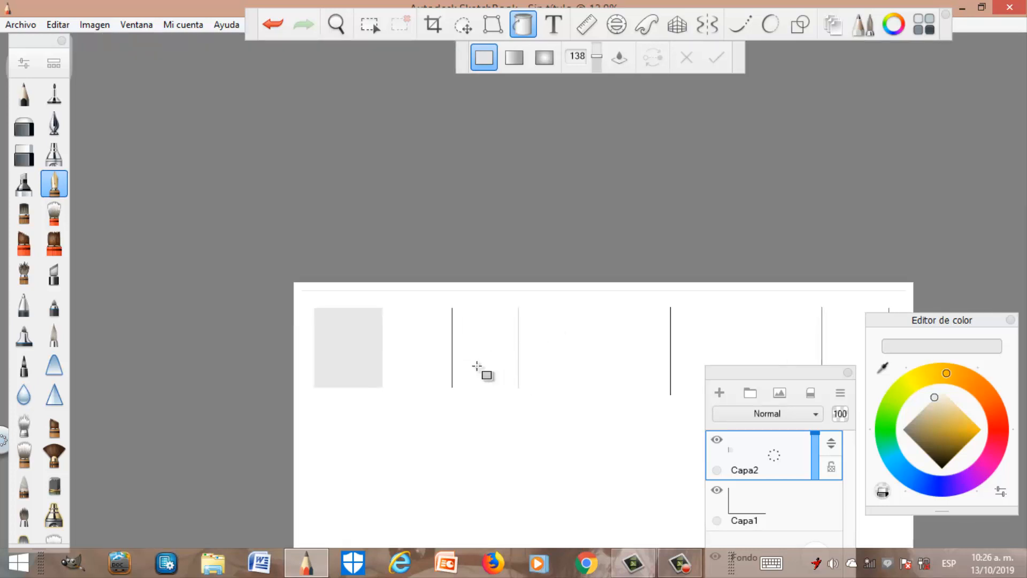
pyautogui.scroll(2, 470, 361)
pyautogui.scroll(2, 431, 338)
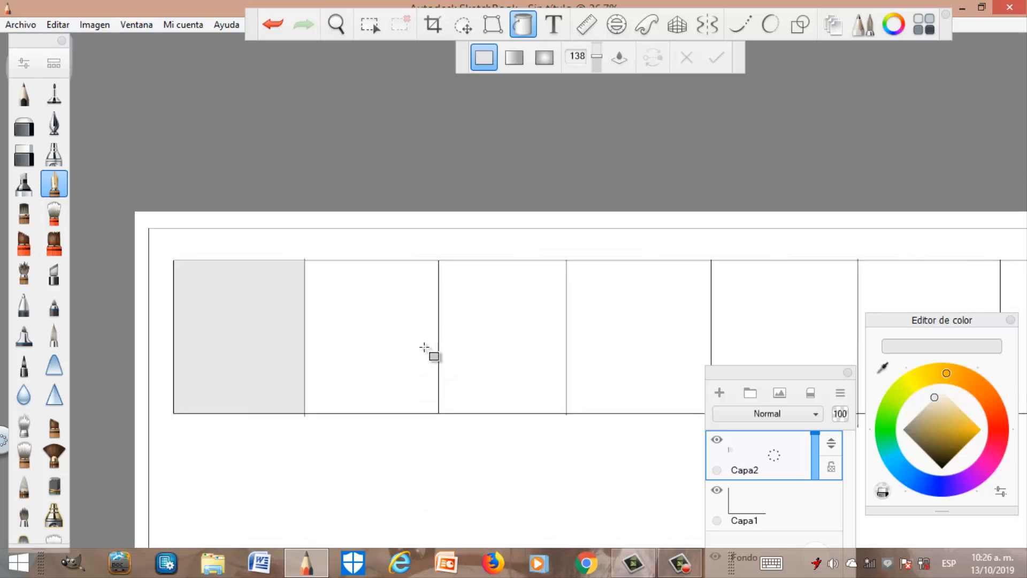
# Raise the layers panel, add a new layer above Capa2, and make Capa2 the active layer again
pyautogui.moveTo(803, 384); pyautogui.dragTo(815, 271)
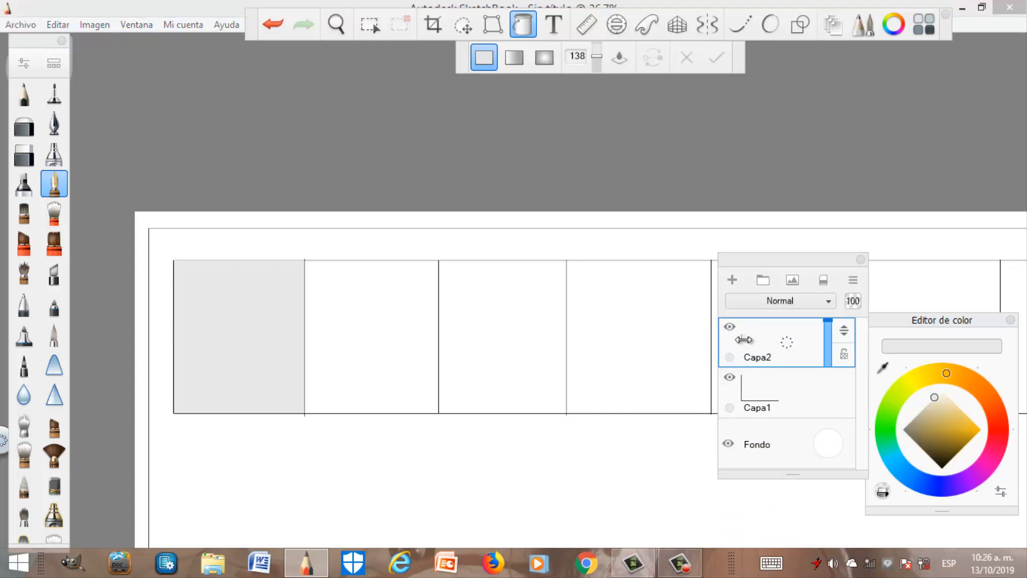
pyautogui.scroll(3, 314, 289)
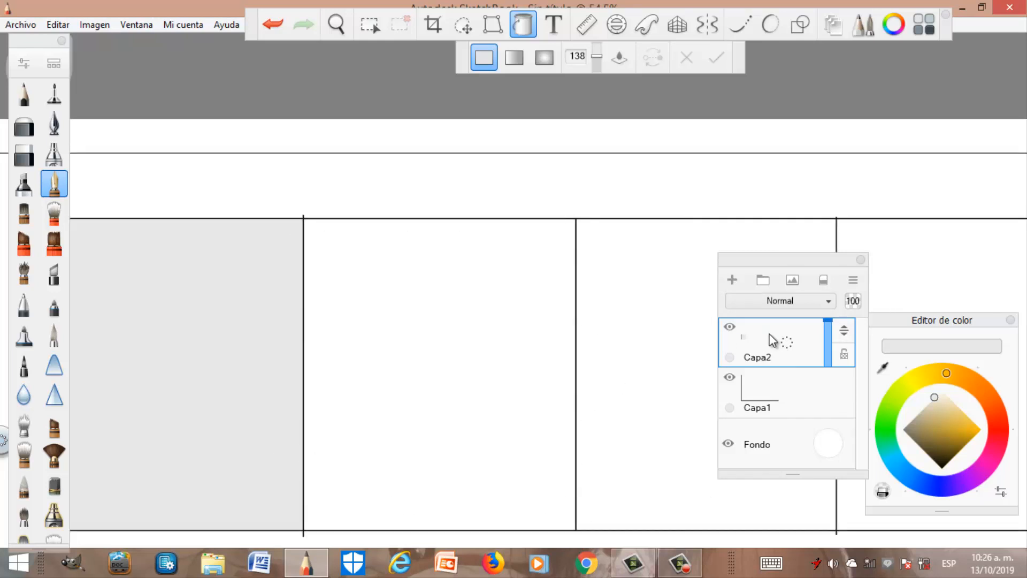
pyautogui.click(733, 280)
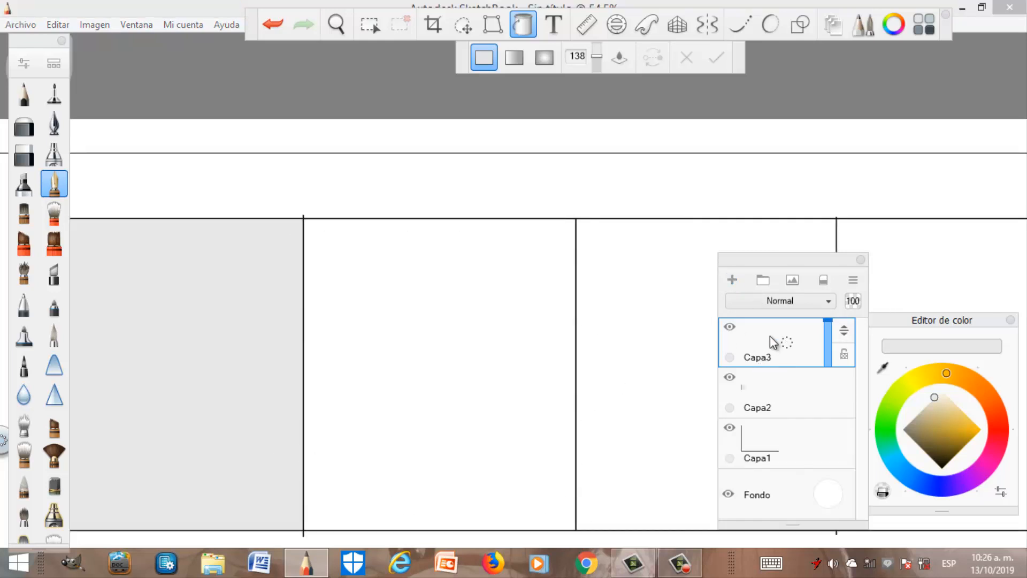
pyautogui.click(782, 390)
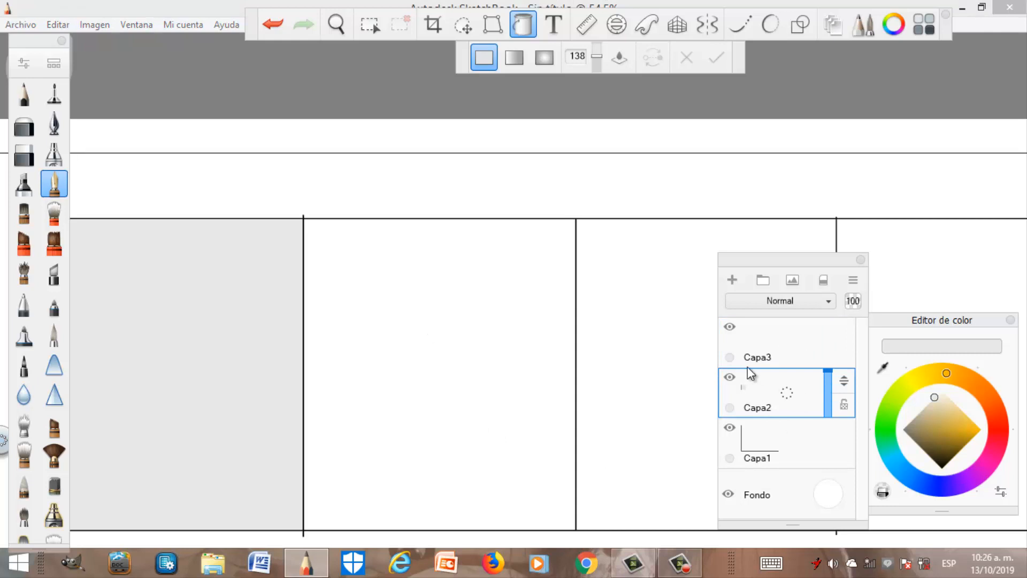
pyautogui.scroll(-1, 492, 254)
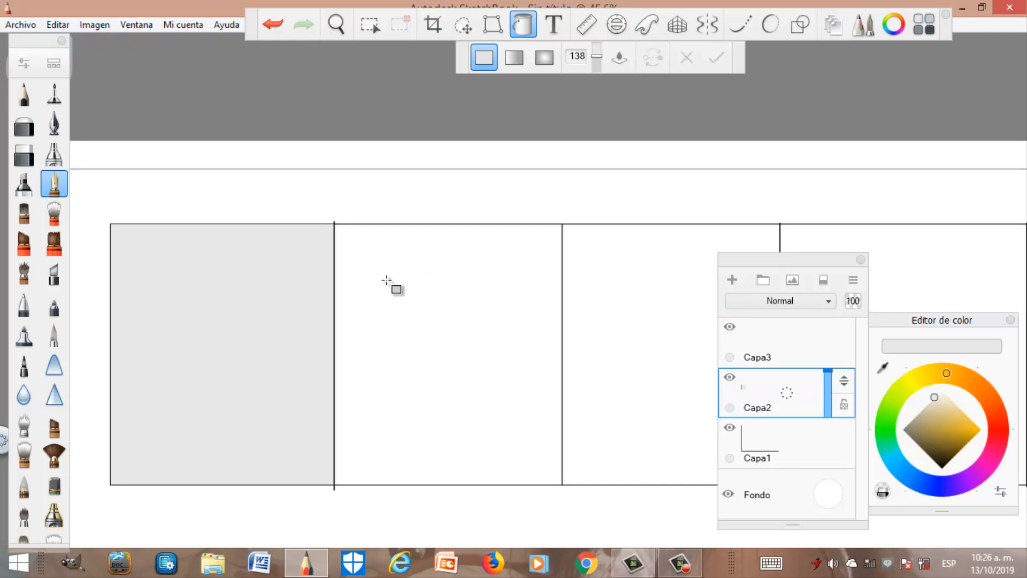
pyautogui.scroll(1, 123, 457)
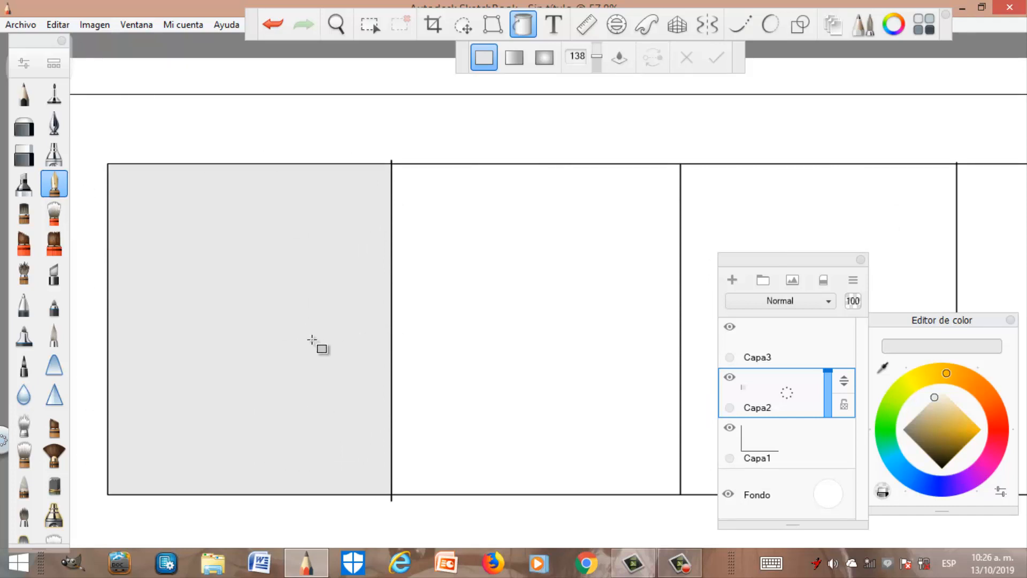
pyautogui.moveTo(813, 263); pyautogui.dragTo(809, 254)
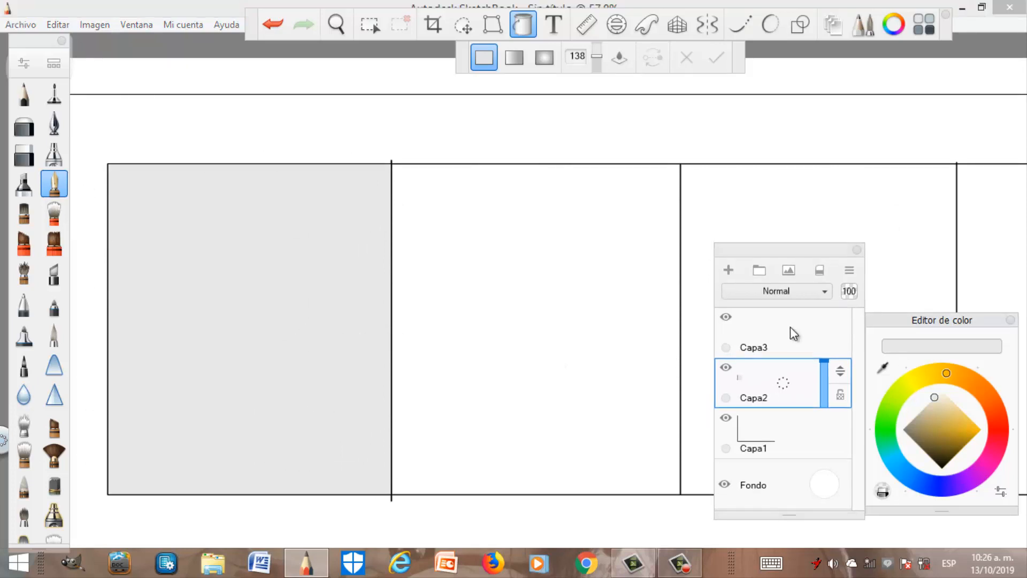
# Delete the empty layer Capa3 and rename layer Capa2 as sombras
pyautogui.click(788, 337)
pyautogui.click(740, 335)
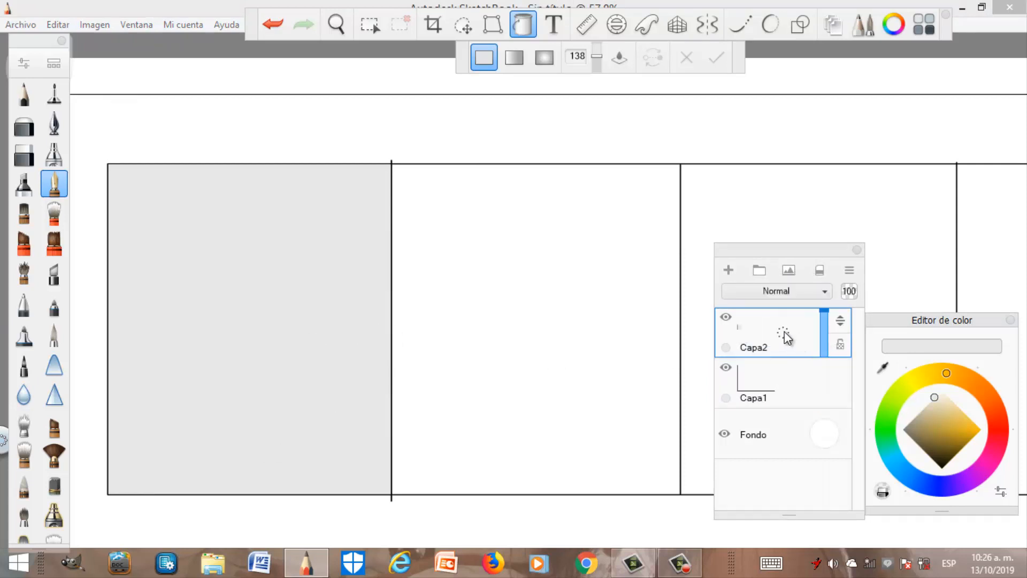
pyautogui.click(784, 336)
pyautogui.click(827, 328)
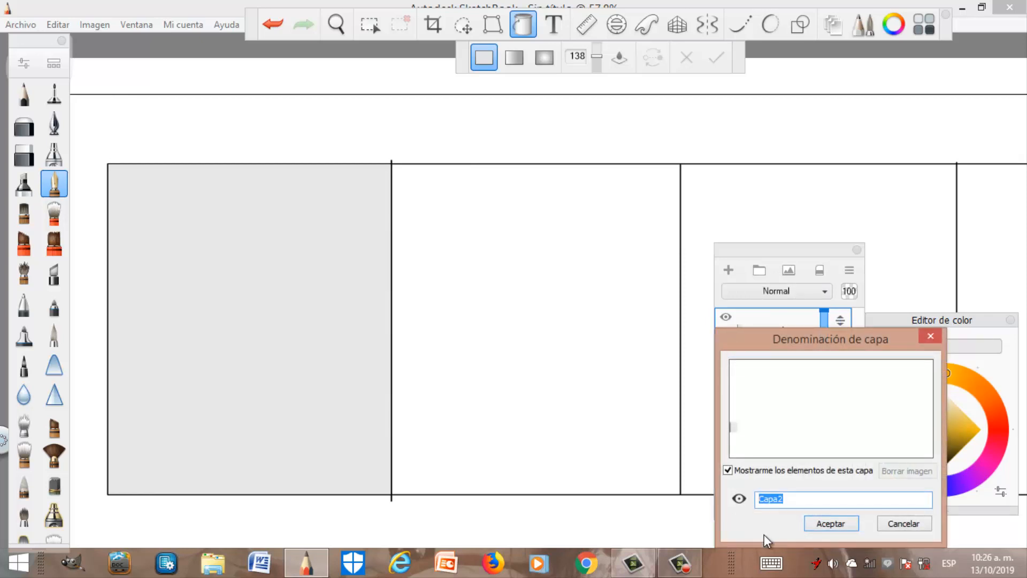
pyautogui.write('sombras')
pyautogui.click(838, 527)
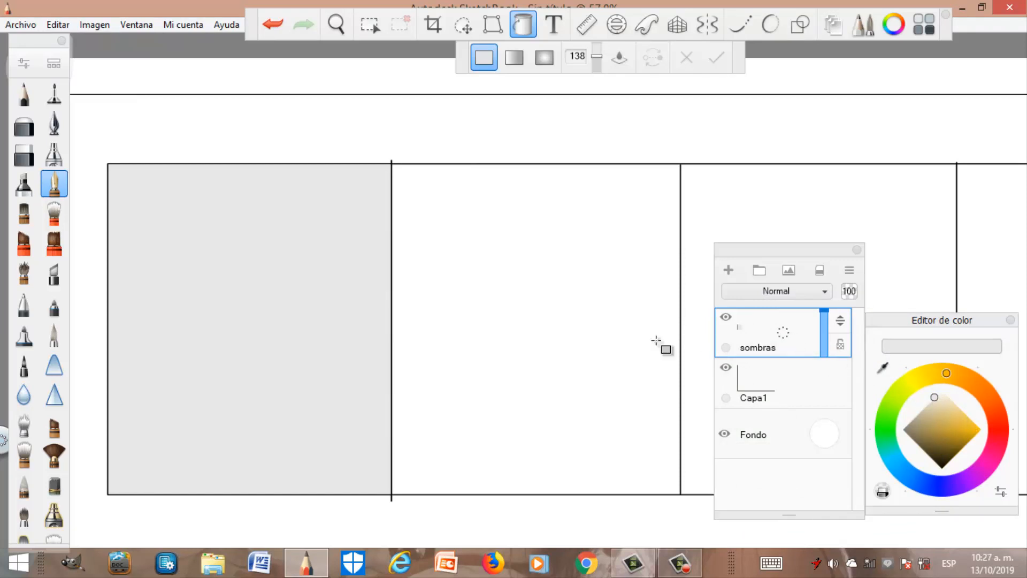
# Move the layers panel clear of the row and fill the second cell with a light grey slightly darker than the first cell's
pyautogui.scroll(-3, 454, 328)
pyautogui.moveTo(801, 256); pyautogui.dragTo(977, 69)
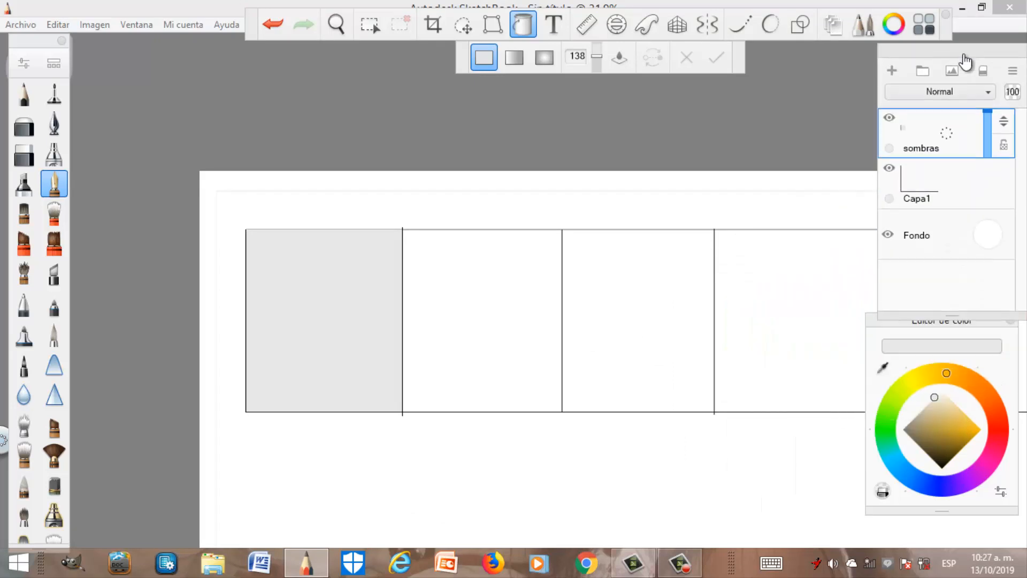
pyautogui.click(929, 405)
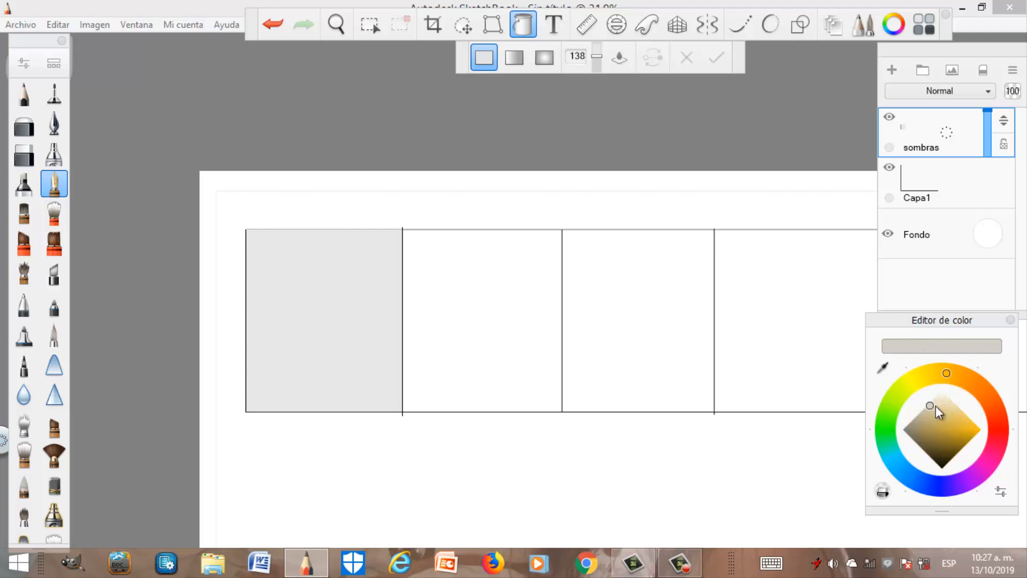
pyautogui.moveTo(930, 406)
pyautogui.mouseDown()
pyautogui.moveTo(915, 396)
pyautogui.moveTo(927, 405)
pyautogui.mouseUp()
pyautogui.click(485, 312)
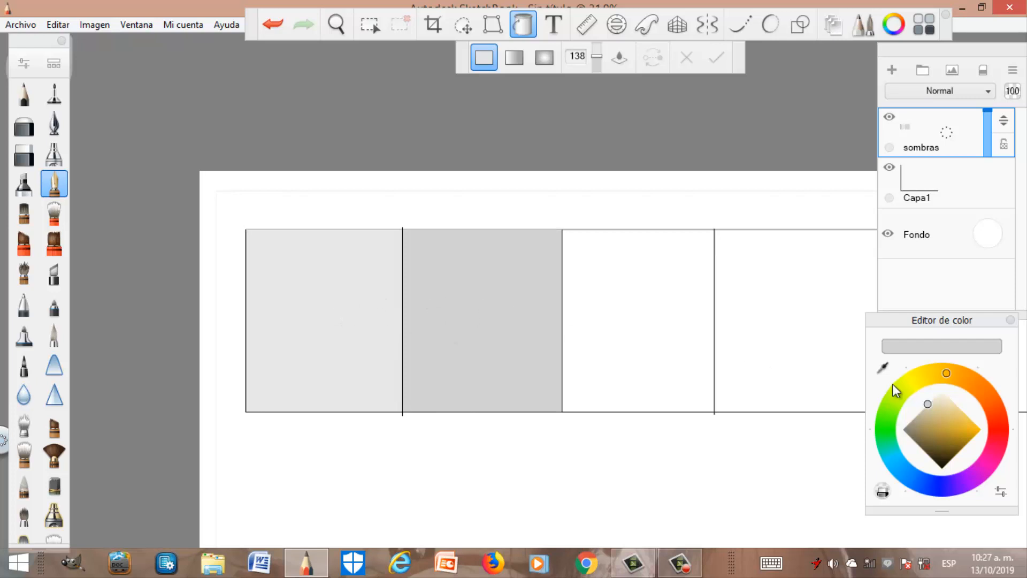
pyautogui.click(933, 400)
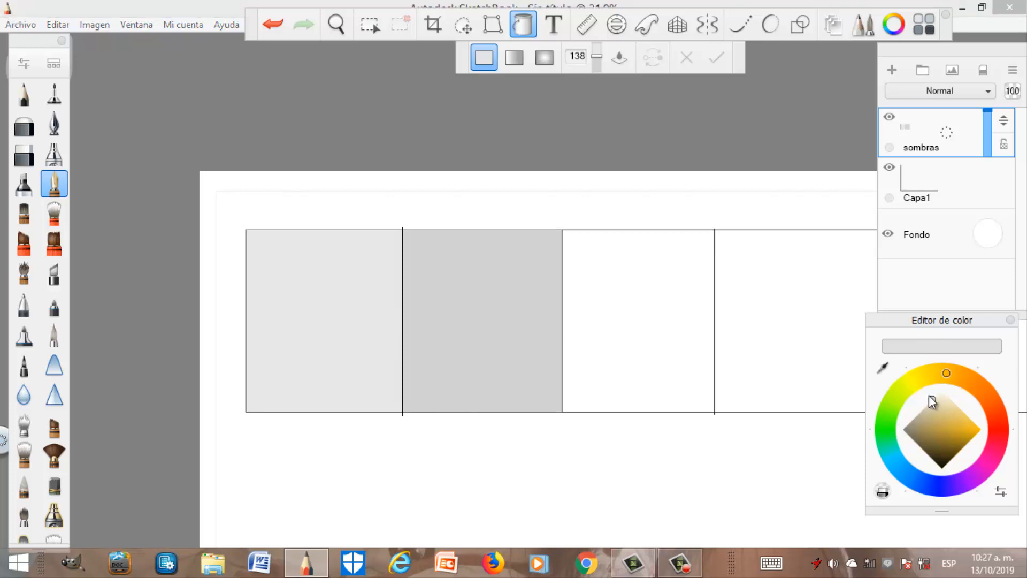
pyautogui.click(489, 342)
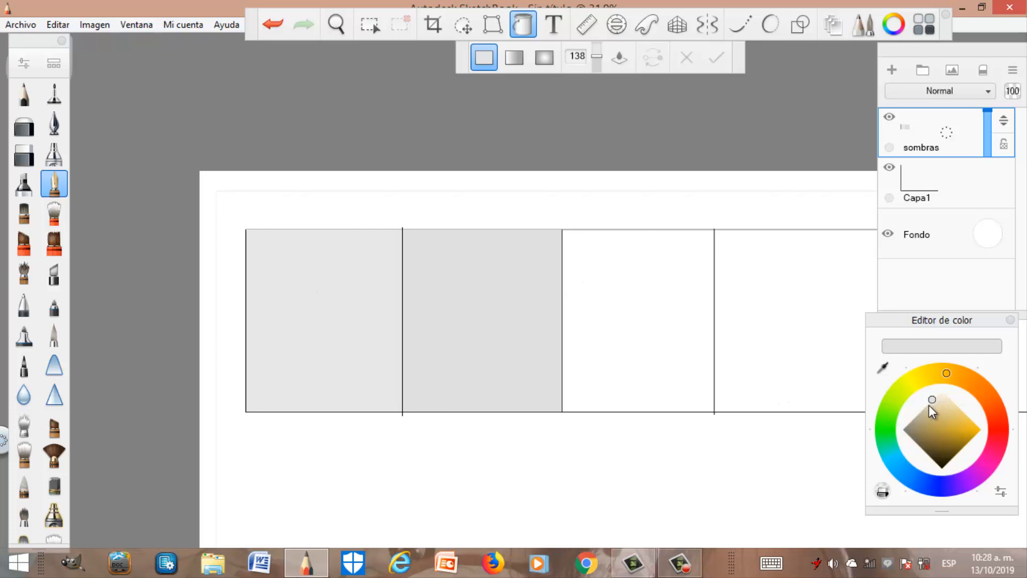
pyautogui.click(929, 400)
# Fill the third cell with a darker light grey and the fourth cell with a grey one shade darker still
pyautogui.click(924, 407)
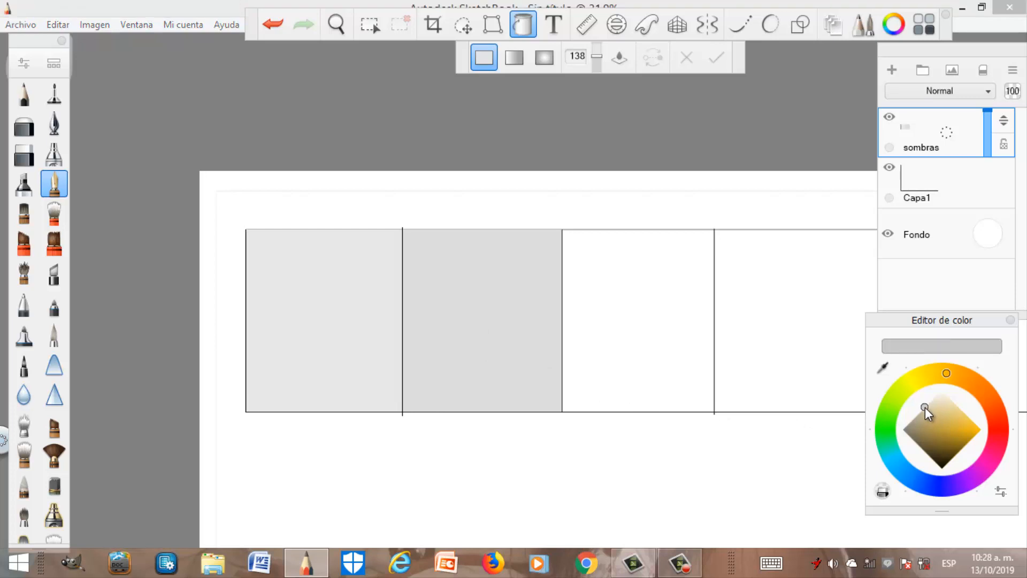
pyautogui.click(634, 325)
pyautogui.scroll(-5, 357, 387)
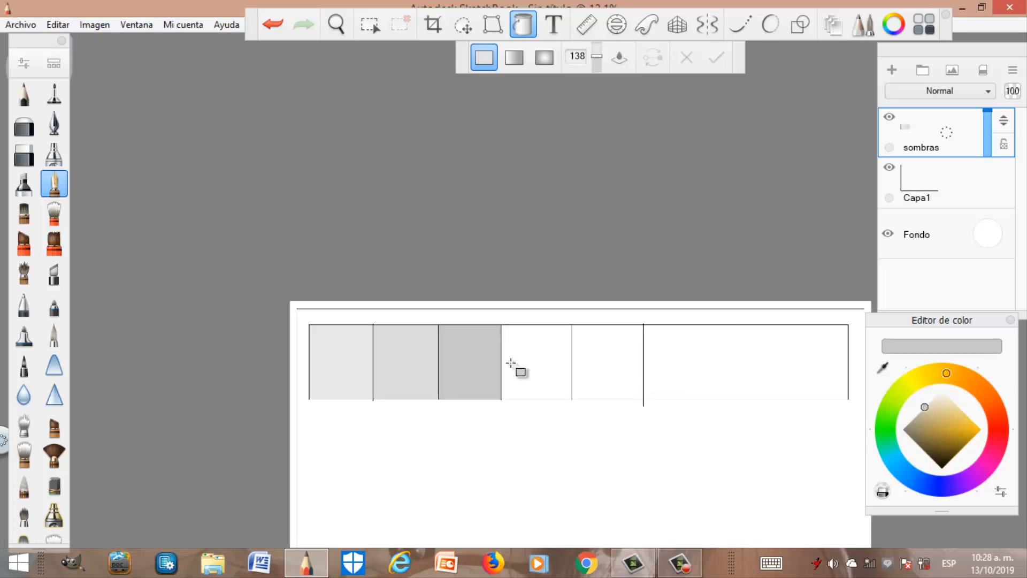
pyautogui.scroll(3, 476, 380)
pyautogui.click(919, 412)
pyautogui.click(590, 349)
# Fill the fifth cell with a medium grey, a step darker than the fourth cell's
pyautogui.click(913, 419)
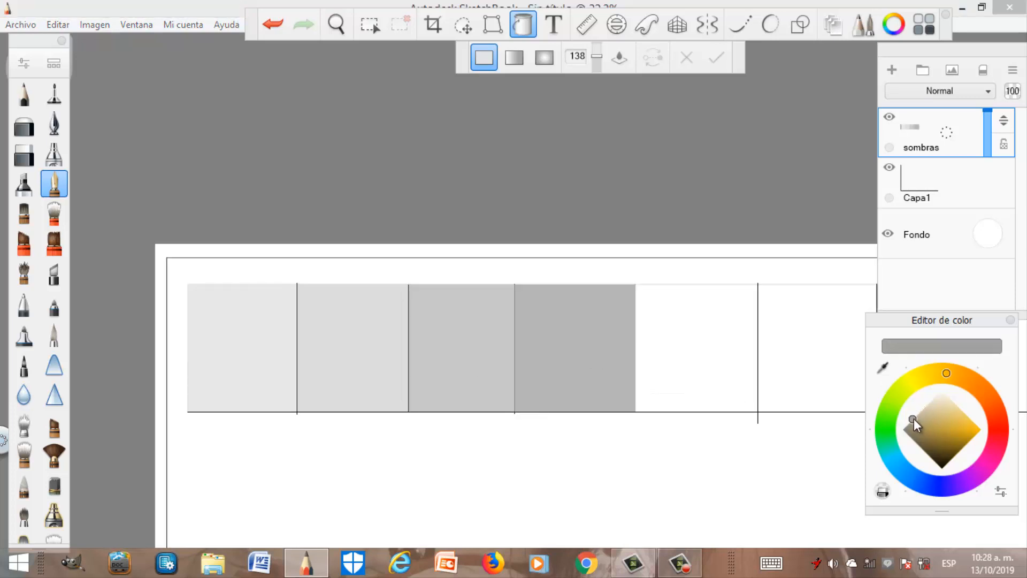
pyautogui.click(711, 369)
pyautogui.scroll(-4, 589, 383)
pyautogui.scroll(2, 589, 383)
# Try to fill the sixth cell with a darker grey, examine the lower end of its divider, and undo the fill
pyautogui.click(902, 430)
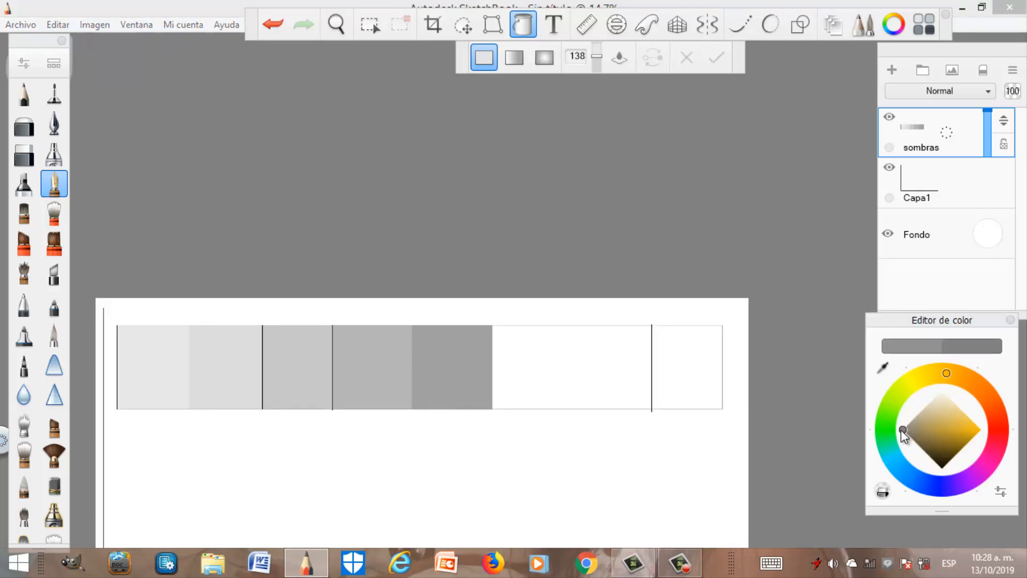
pyautogui.click(532, 377)
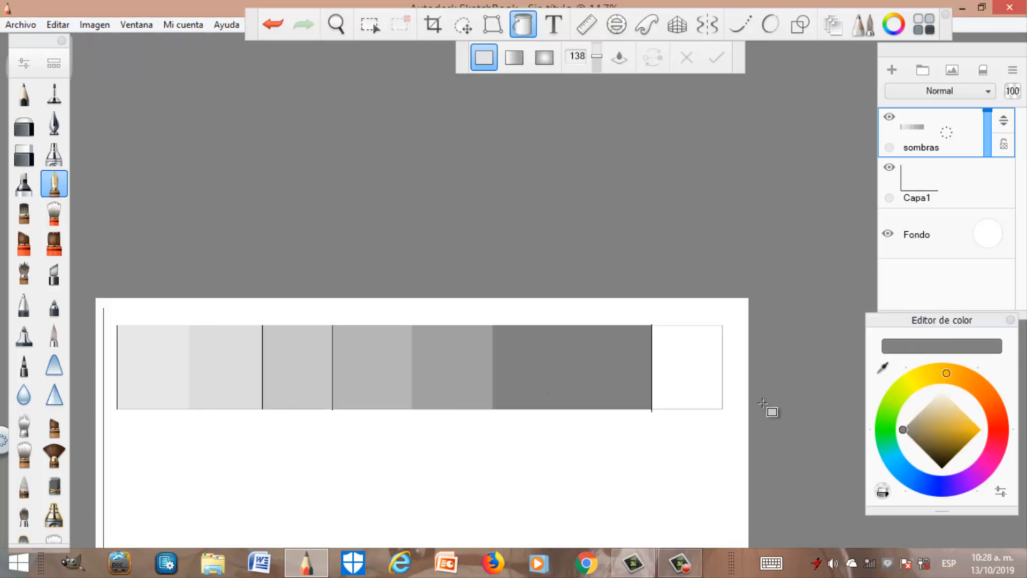
pyautogui.scroll(2, 568, 352)
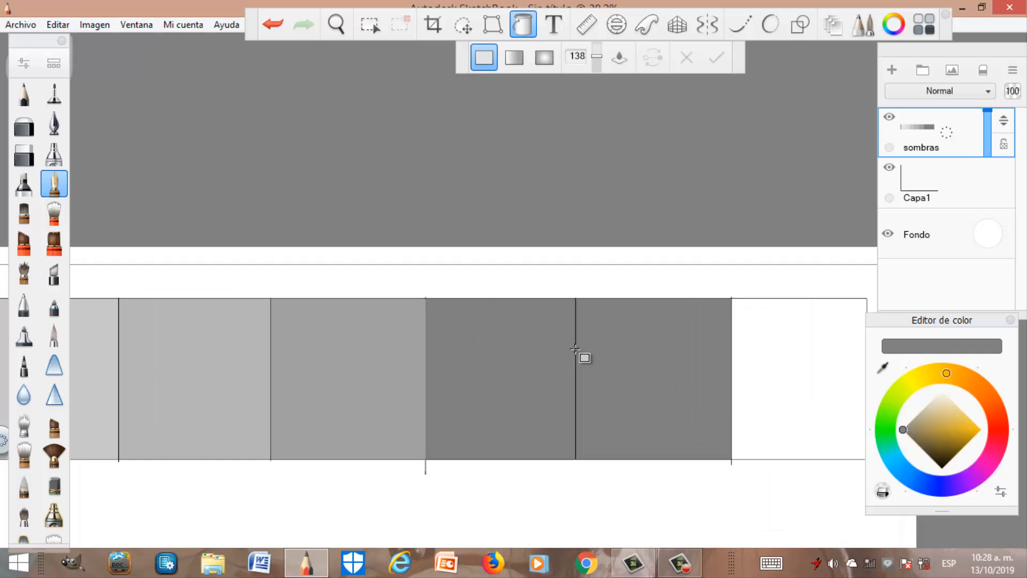
pyautogui.scroll(3, 591, 471)
pyautogui.scroll(4, 579, 448)
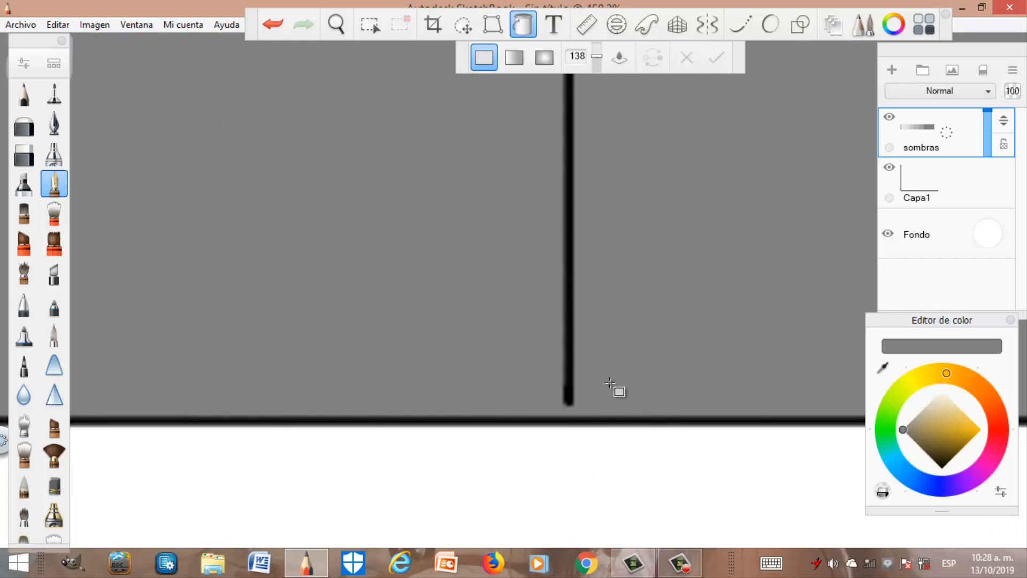
pyautogui.scroll(-1, 573, 397)
pyautogui.scroll(-8, 575, 398)
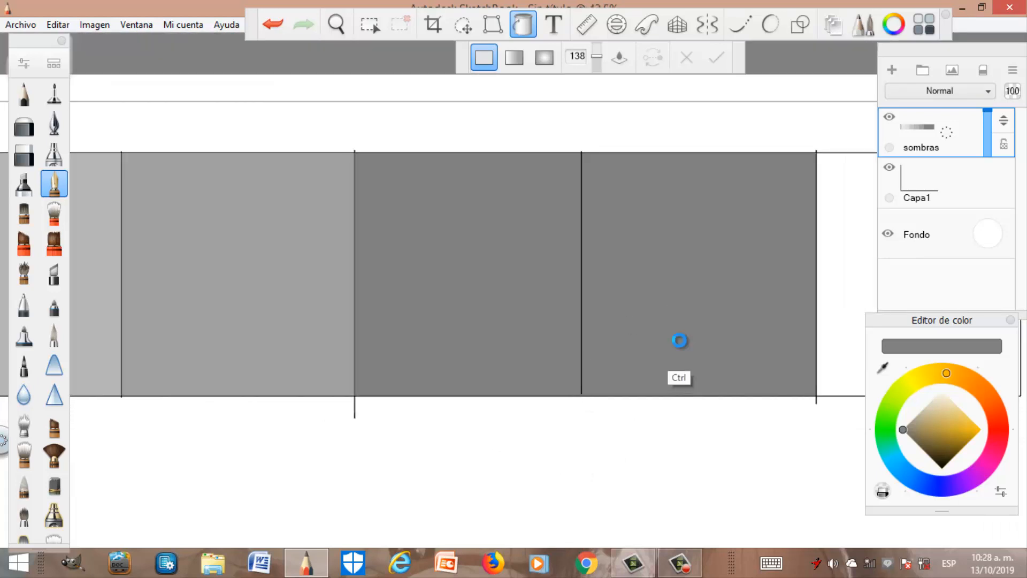
pyautogui.hotkey('ctrl', 'z')
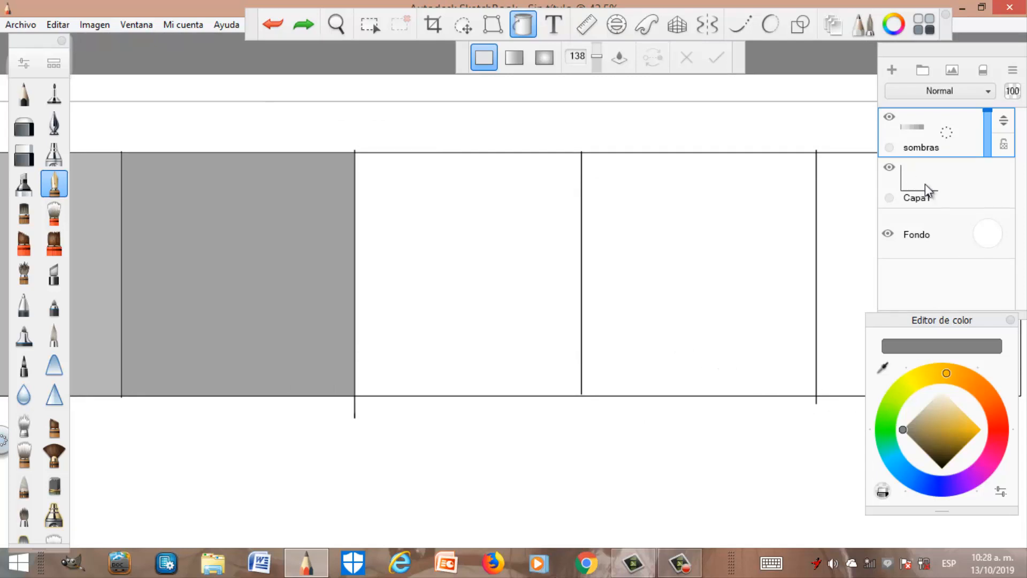
# Turn on the perspective guides and extend the divider between the sixth and seventh cells to the lower edge in black
pyautogui.click(946, 131)
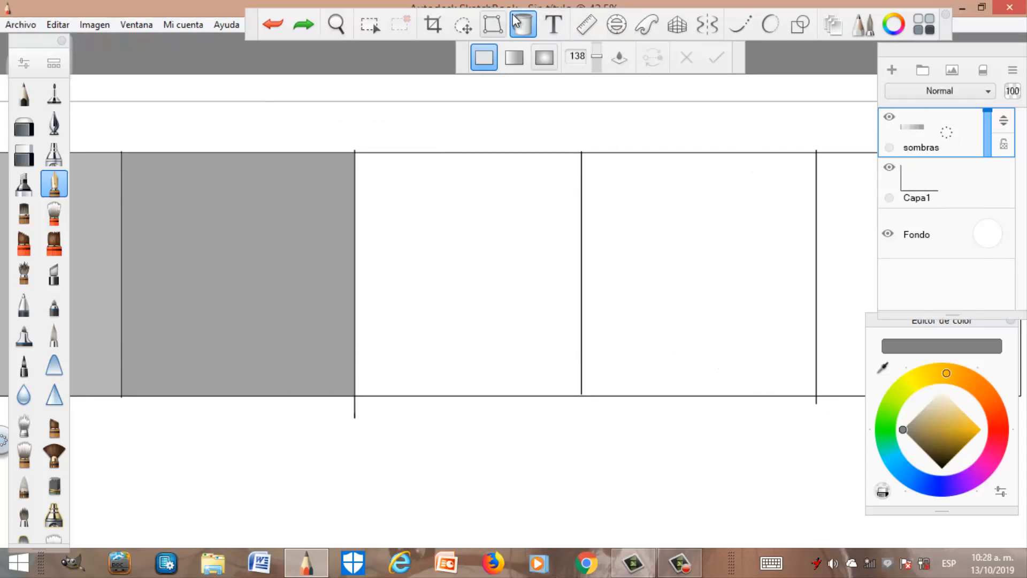
pyautogui.click(676, 24)
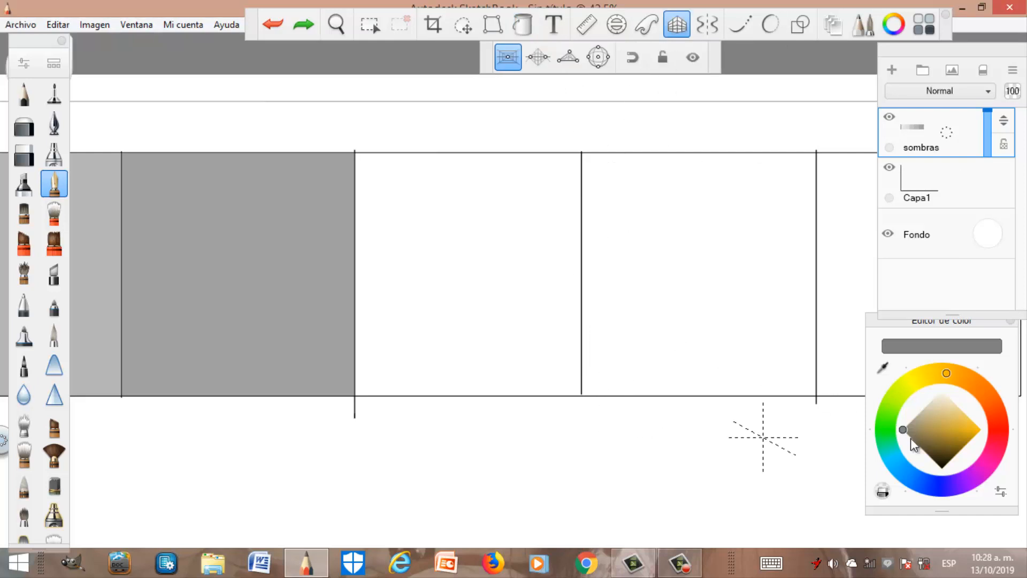
pyautogui.moveTo(903, 432); pyautogui.dragTo(939, 486)
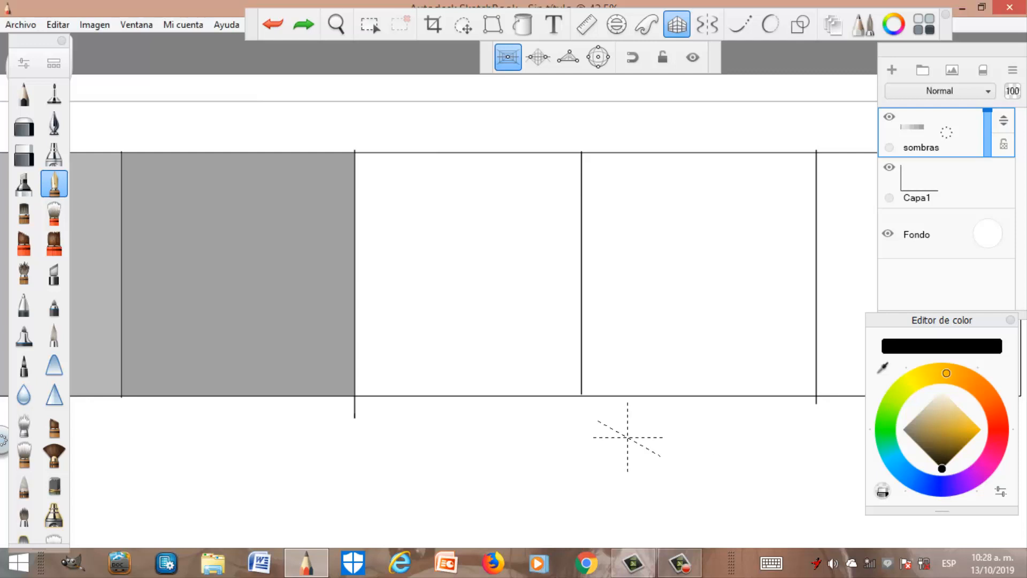
pyautogui.scroll(1, 598, 403)
pyautogui.scroll(8, 598, 404)
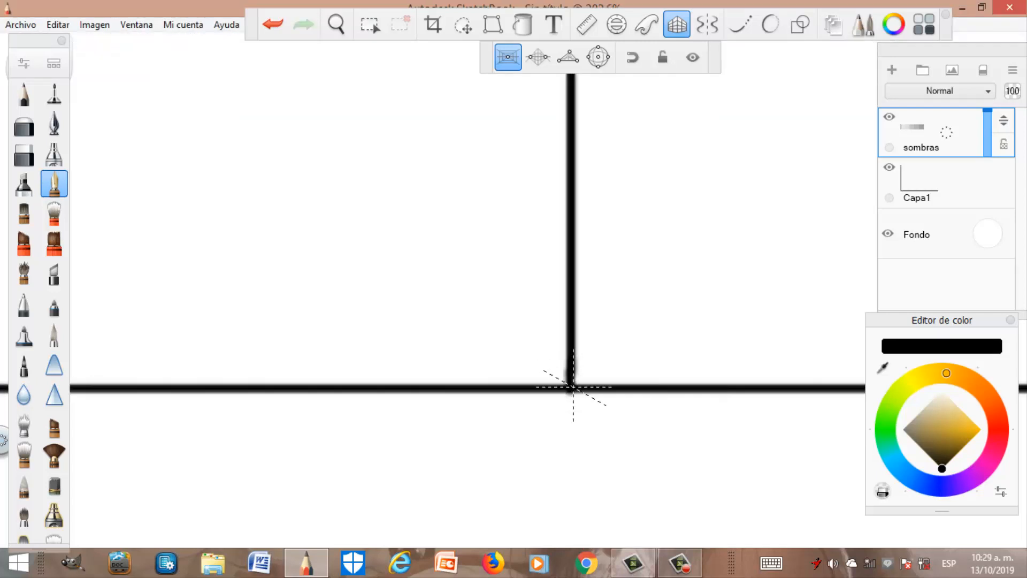
# Examine up close where the remaining dividers and the row's end meet the upper and lower edges, looking for gaps
pyautogui.scroll(-10, 567, 402)
pyautogui.scroll(4, 667, 259)
pyautogui.scroll(-5, 619, 268)
pyautogui.scroll(7, 640, 378)
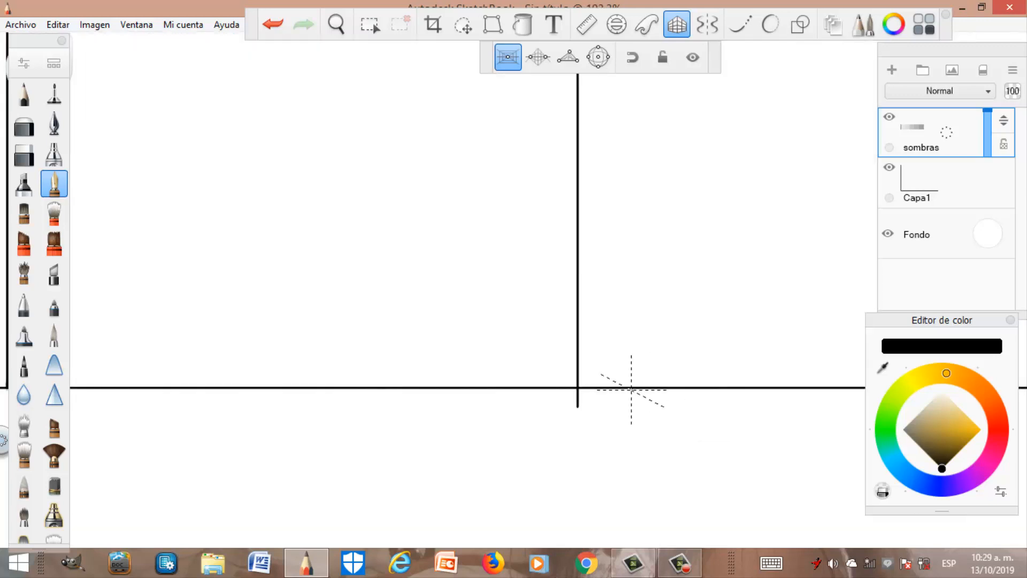
pyautogui.scroll(-5, 701, 332)
pyautogui.scroll(6, 754, 218)
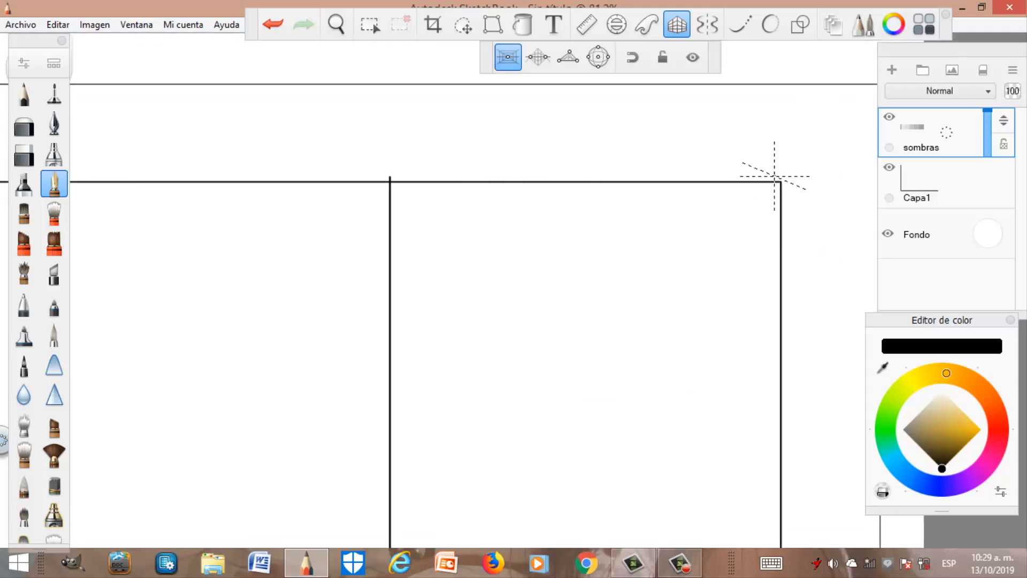
pyautogui.scroll(-7, 717, 374)
pyautogui.scroll(3, 716, 374)
pyautogui.scroll(-2, 541, 360)
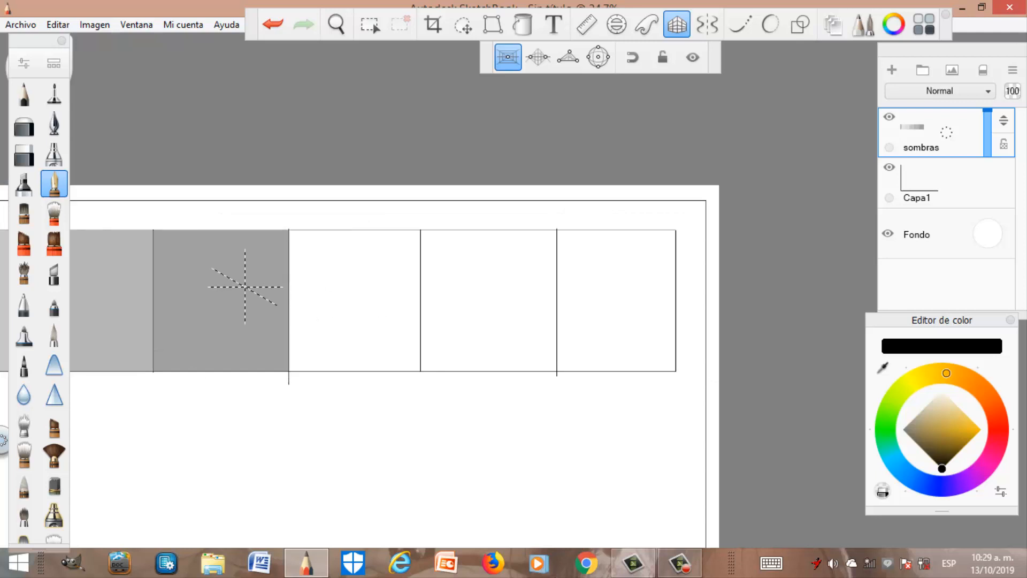
pyautogui.scroll(-3, 367, 347)
pyautogui.scroll(3, 367, 347)
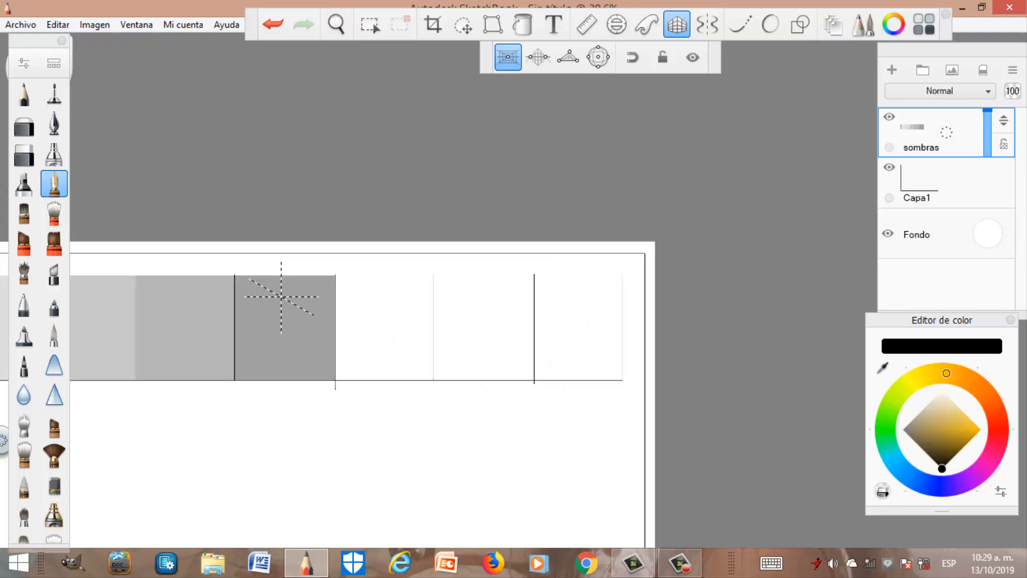
# Fill the sixth cell with a neutral grey darker than the fifth cell's, using the solid flood fill
pyautogui.click(523, 24)
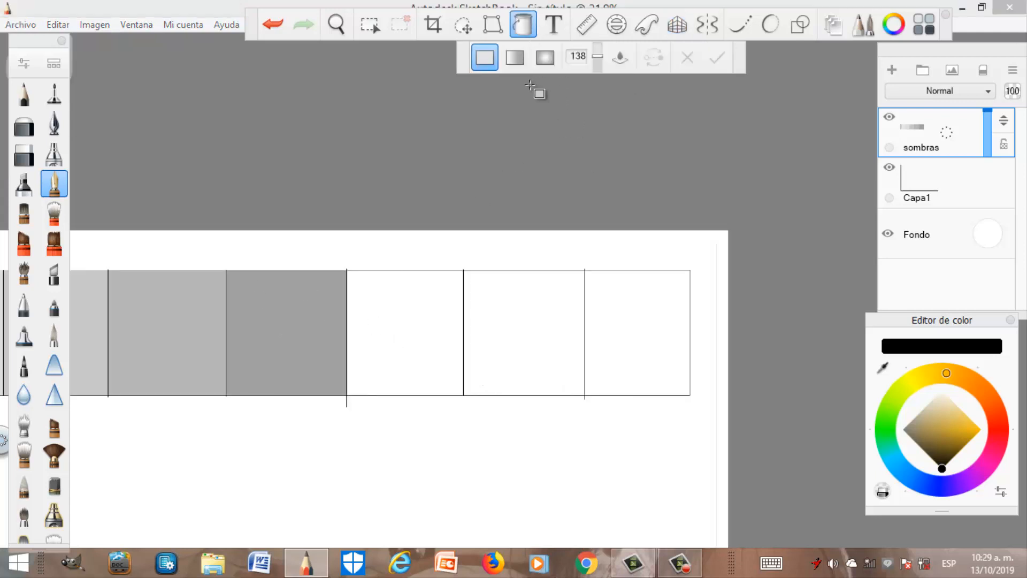
pyautogui.click(906, 426)
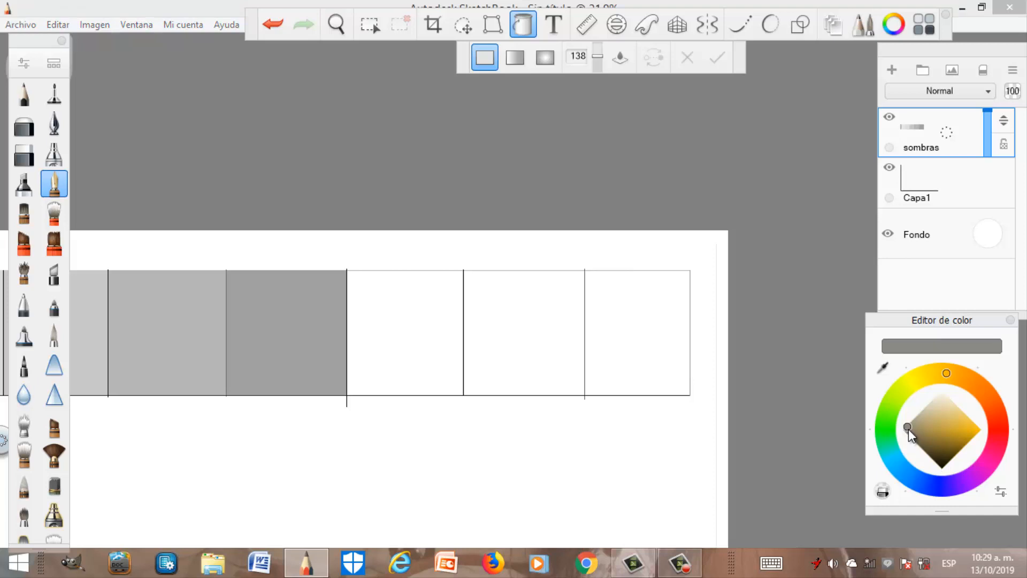
pyautogui.moveTo(905, 425); pyautogui.dragTo(902, 430)
pyautogui.click(402, 342)
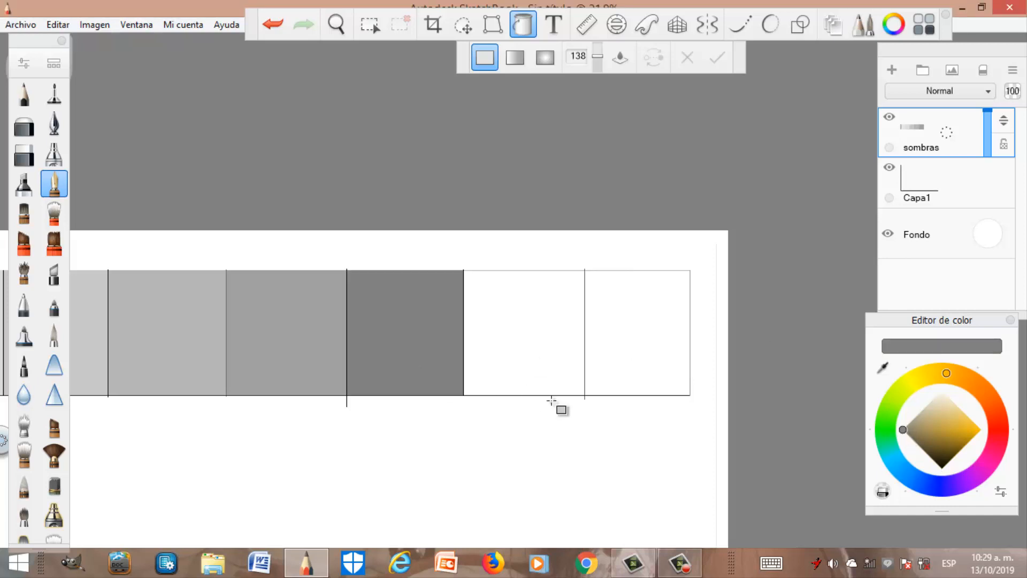
# Fill the seventh cell with a dark grey, a step darker than the sixth cell's
pyautogui.scroll(-7, 584, 422)
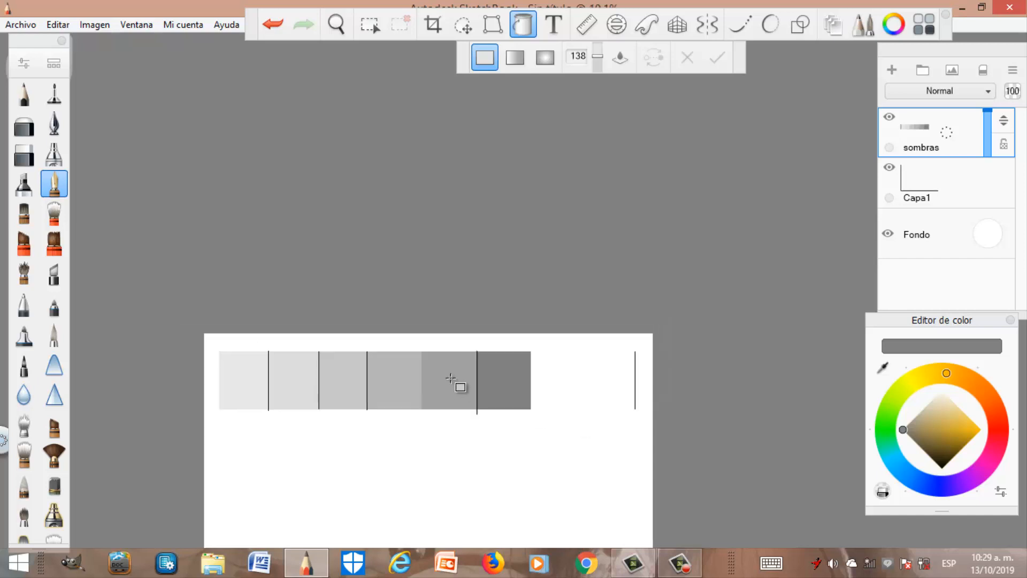
pyautogui.scroll(3, 451, 383)
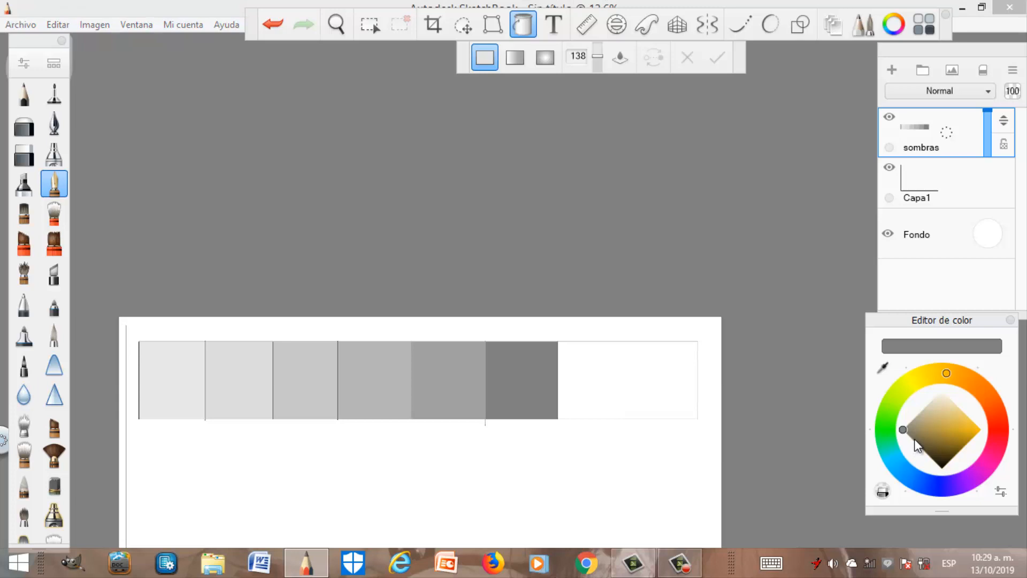
pyautogui.click(913, 436)
pyautogui.moveTo(914, 438); pyautogui.dragTo(913, 442)
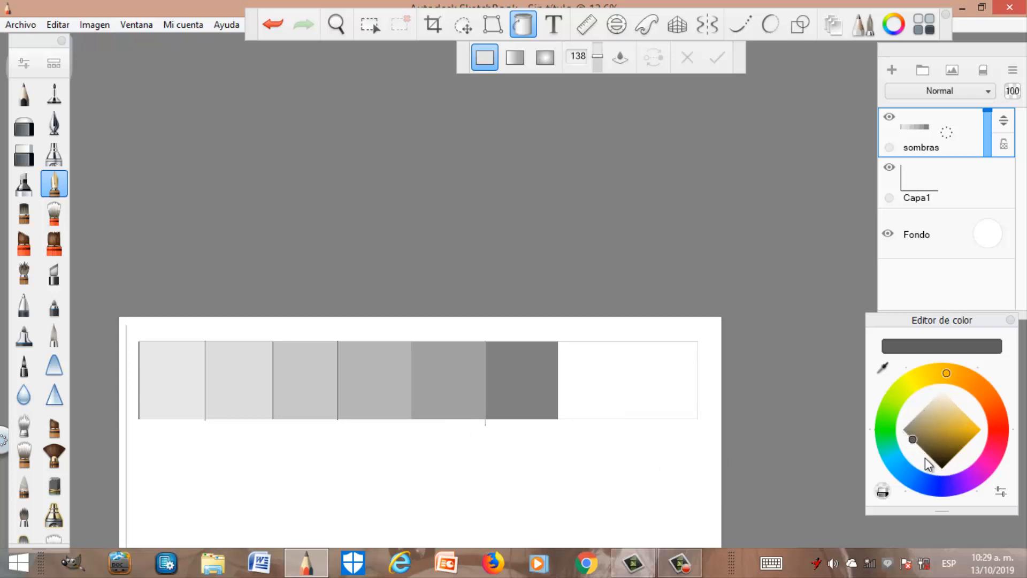
pyautogui.click(591, 386)
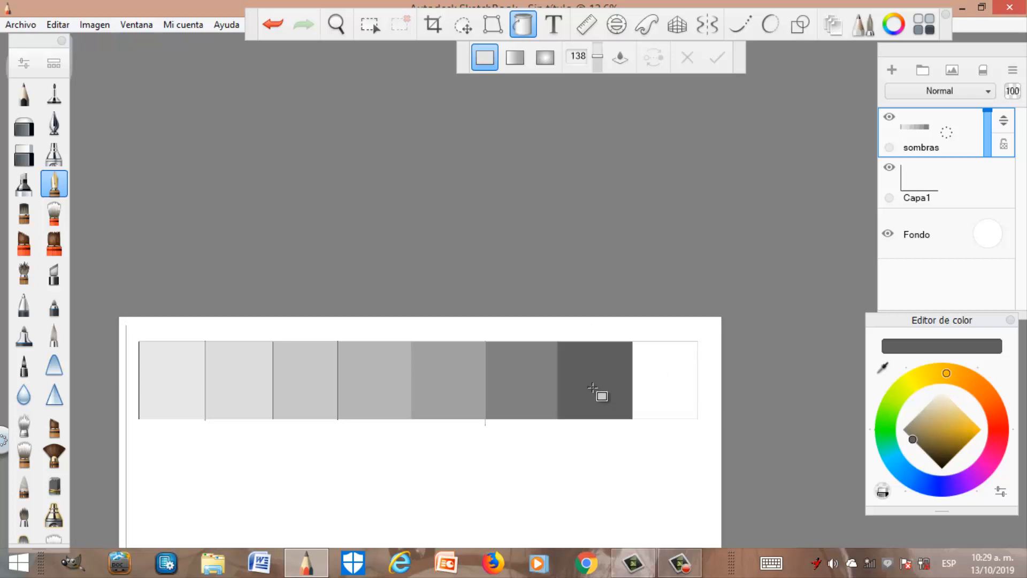
# Fill the eighth cell with a very dark, almost black grey and check the whole row of shades
pyautogui.click(923, 449)
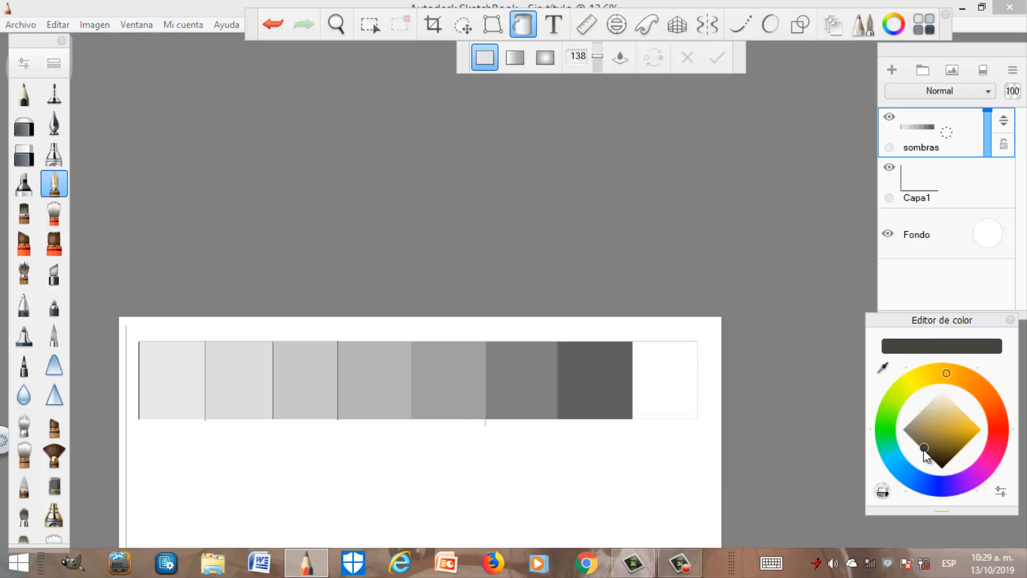
pyautogui.moveTo(925, 451); pyautogui.dragTo(929, 451)
pyautogui.click(662, 398)
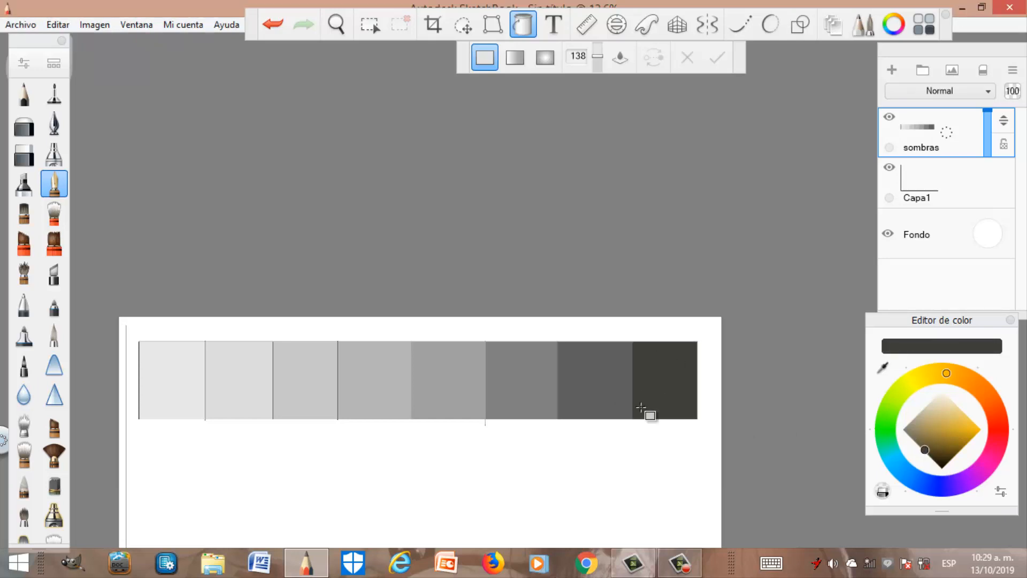
pyautogui.scroll(-3, 650, 398)
pyautogui.scroll(5, 604, 406)
pyautogui.scroll(-1, 615, 378)
pyautogui.scroll(-1, 614, 374)
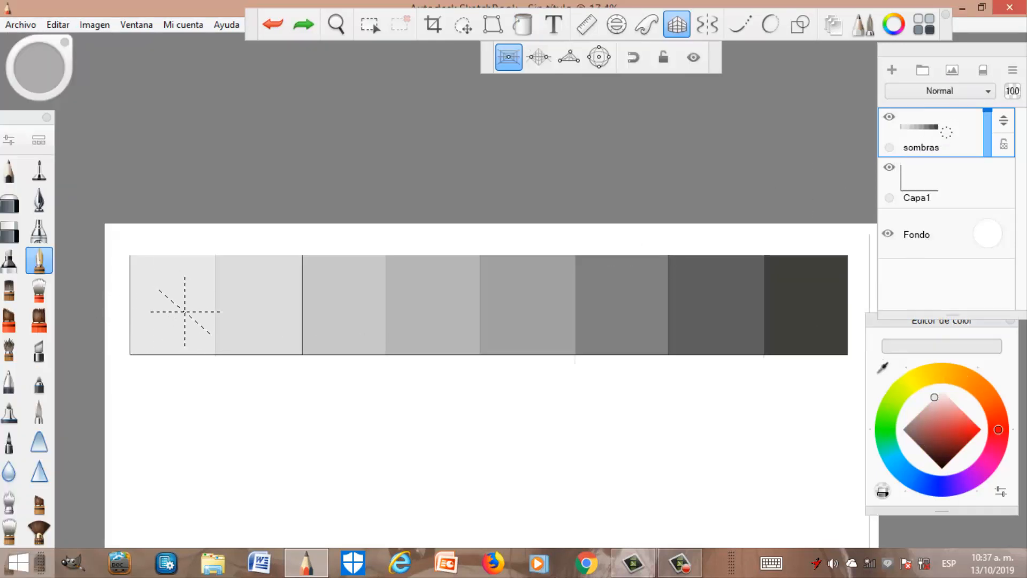
# Inspect the divider between the first two cells up close, hiding and reshowing the sombras layer to check what it contains
pyautogui.scroll(5, 188, 310)
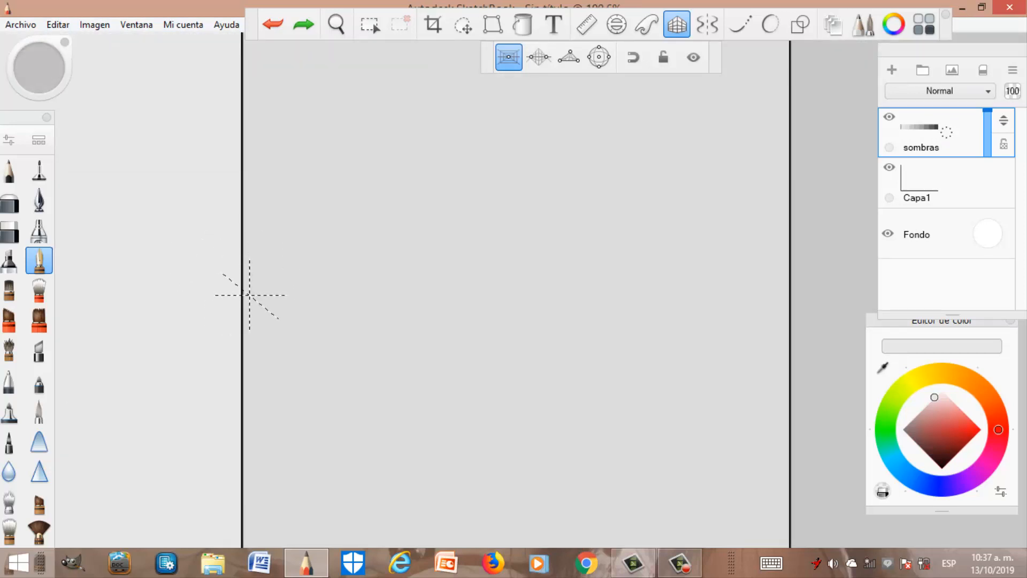
pyautogui.scroll(-1, 246, 294)
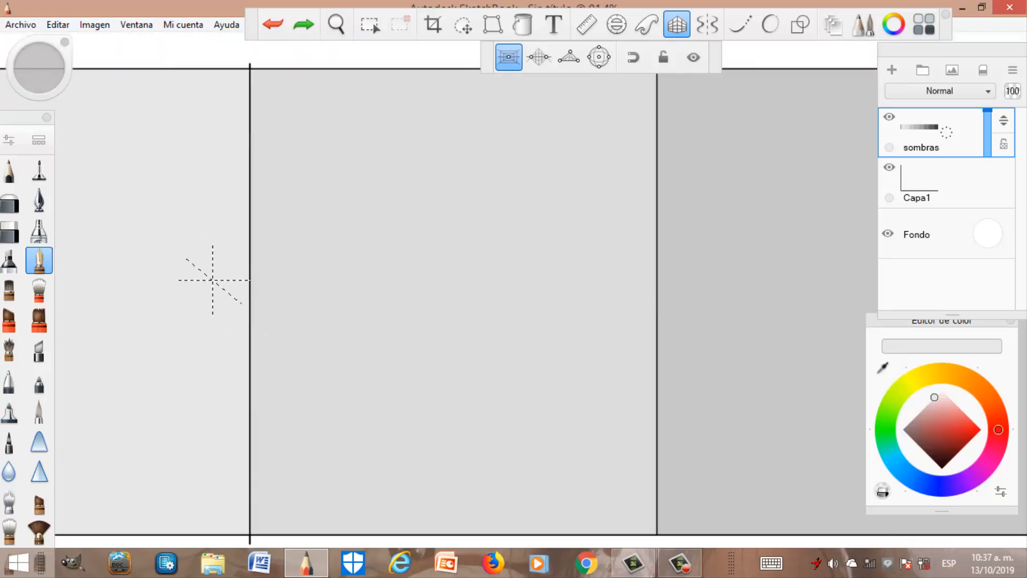
pyautogui.click(890, 118)
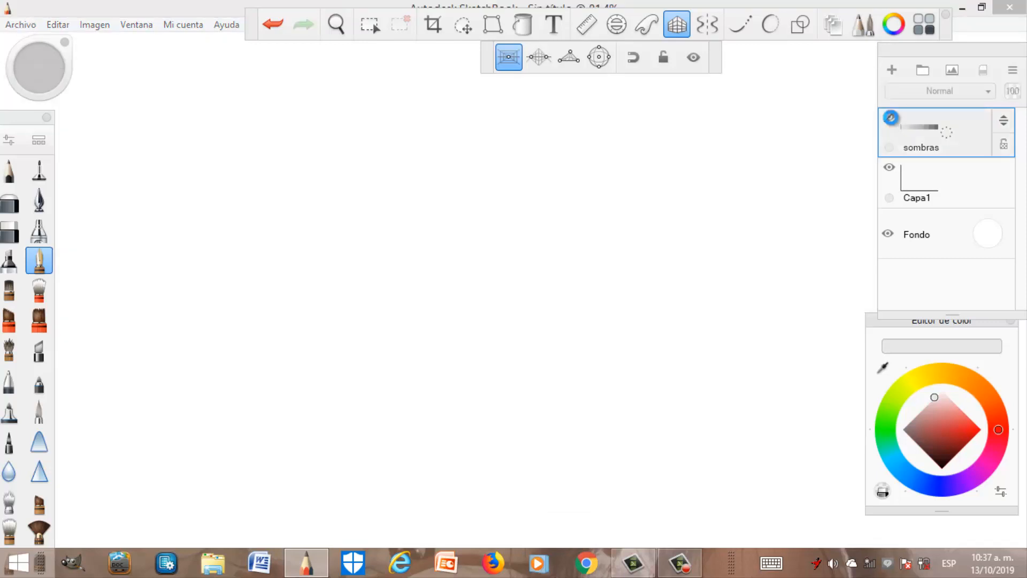
pyautogui.click(891, 119)
pyautogui.scroll(-3, 398, 239)
pyautogui.scroll(2, 277, 246)
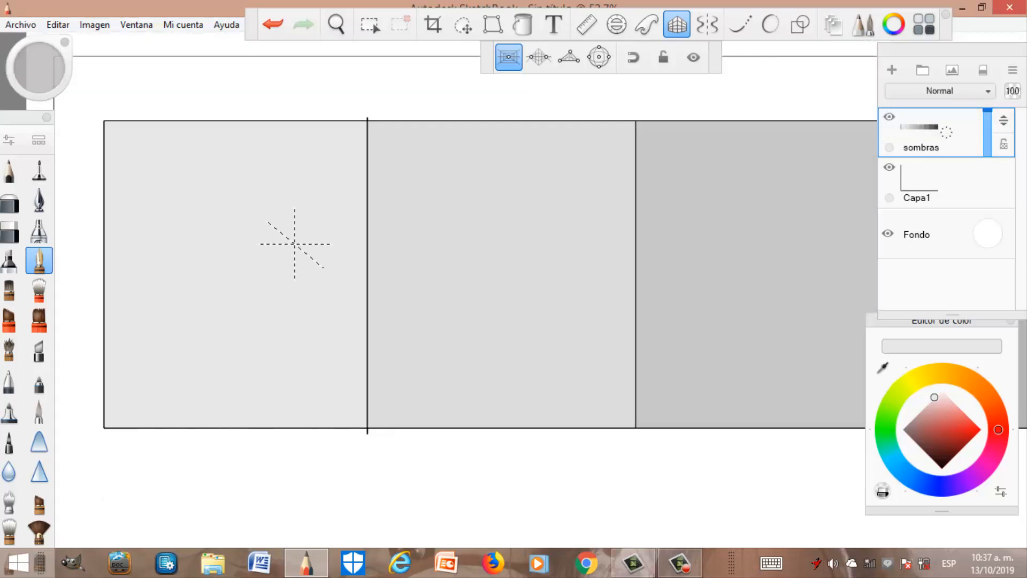
# Sample the first cell's light grey and paint over the black divider between the first and second cells
pyautogui.click(883, 369)
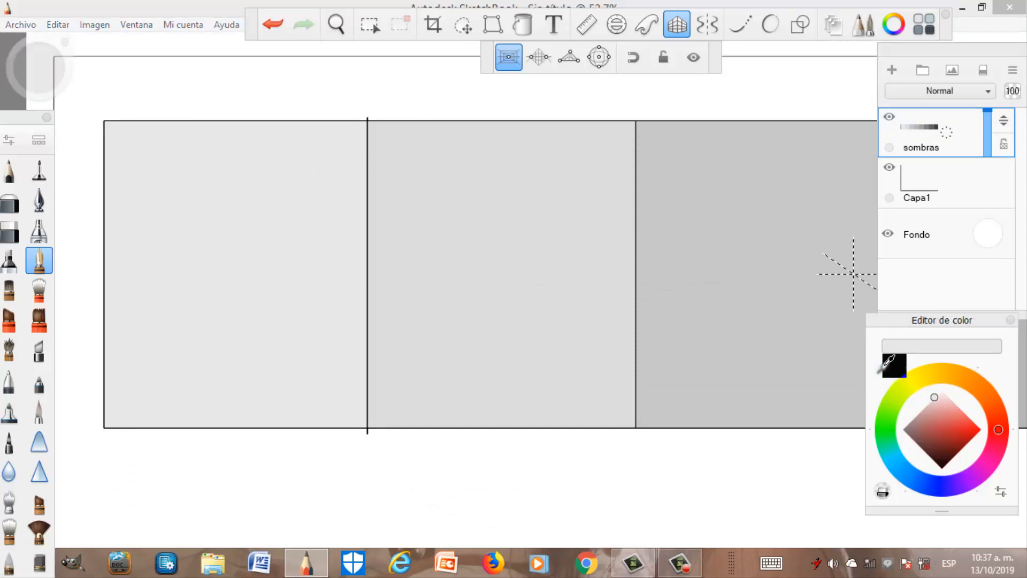
pyautogui.scroll(2, 330, 198)
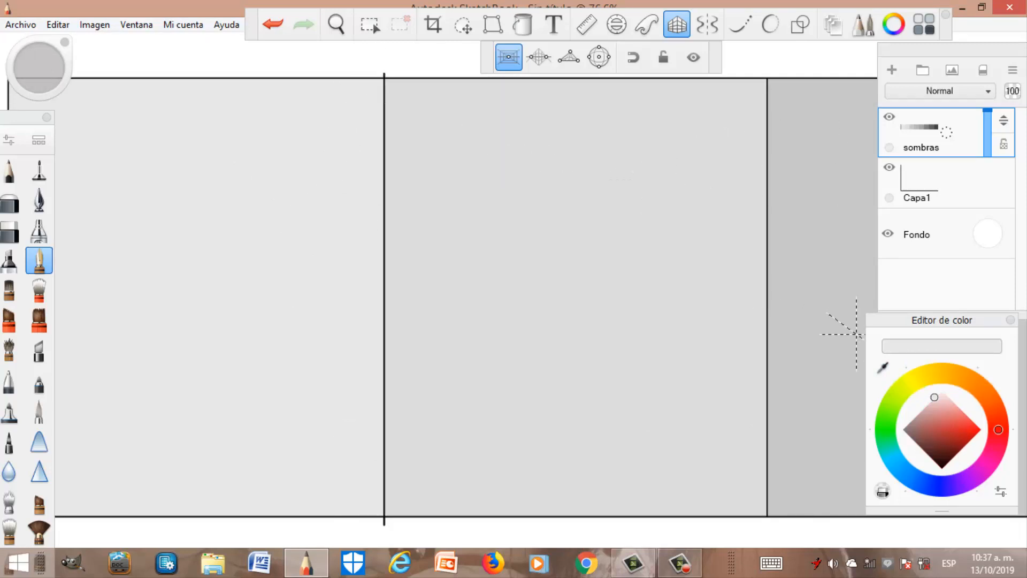
pyautogui.click(882, 367)
pyautogui.click(334, 273)
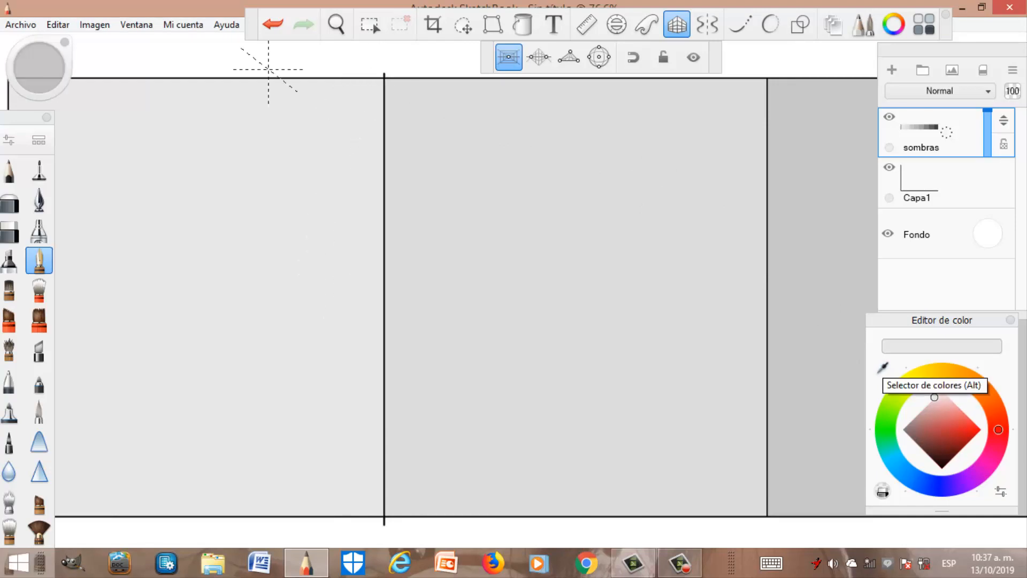
pyautogui.moveTo(60, 79); pyautogui.dragTo(79, 80)
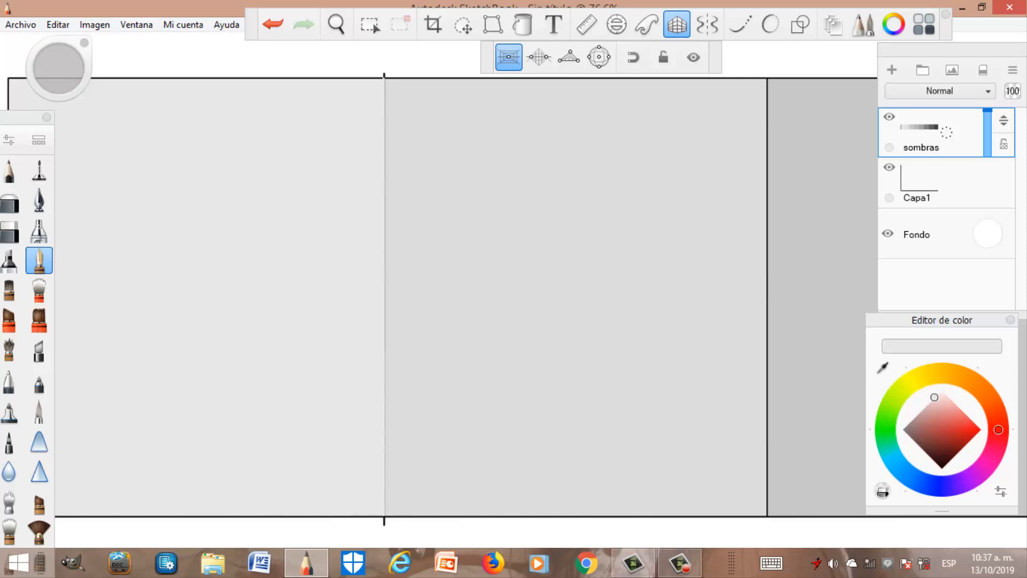
pyautogui.scroll(2, 369, 97)
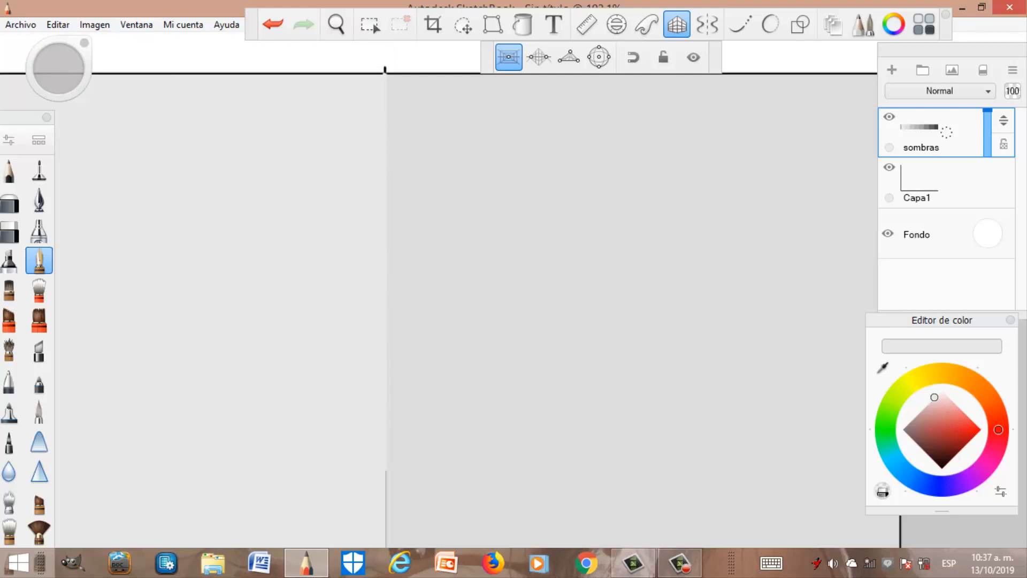
pyautogui.scroll(-4, 402, 465)
pyautogui.scroll(4, 386, 538)
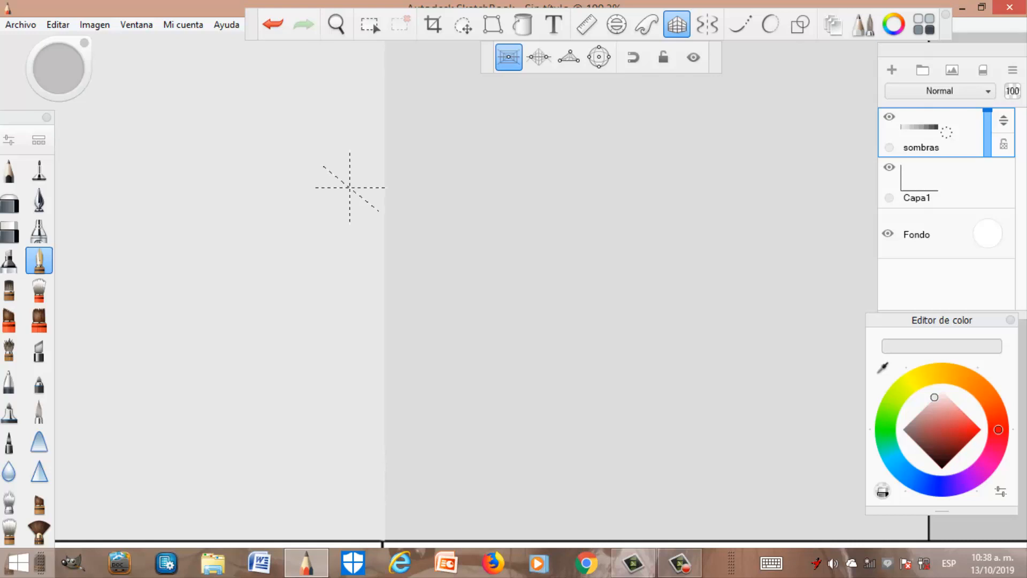
pyautogui.scroll(-3, 367, 325)
pyautogui.scroll(1, 379, 339)
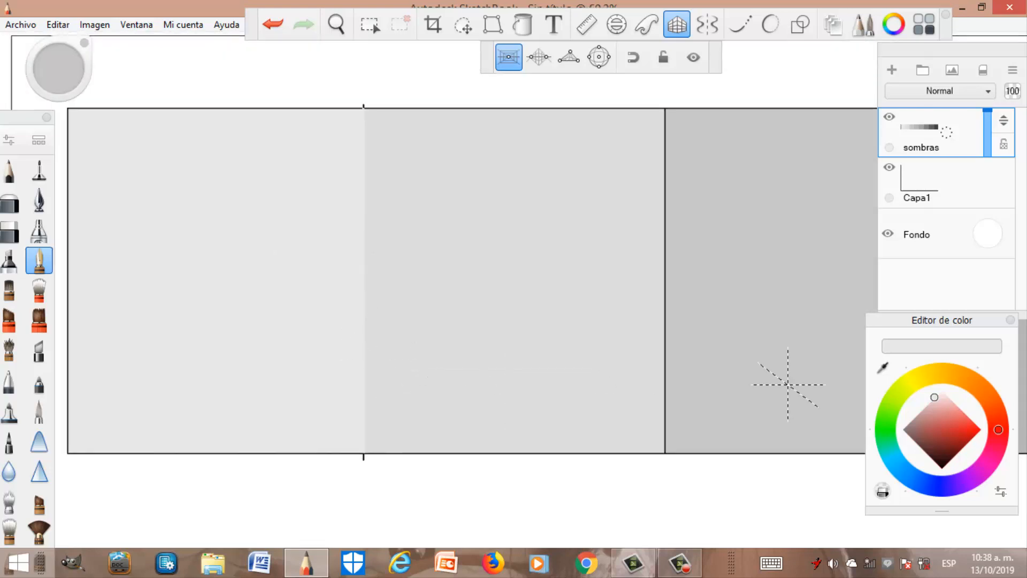
# Paint over the divider between the second and third cells with the grey sampled from the second cell
pyautogui.click(883, 368)
pyautogui.click(642, 314)
pyautogui.scroll(2, 660, 179)
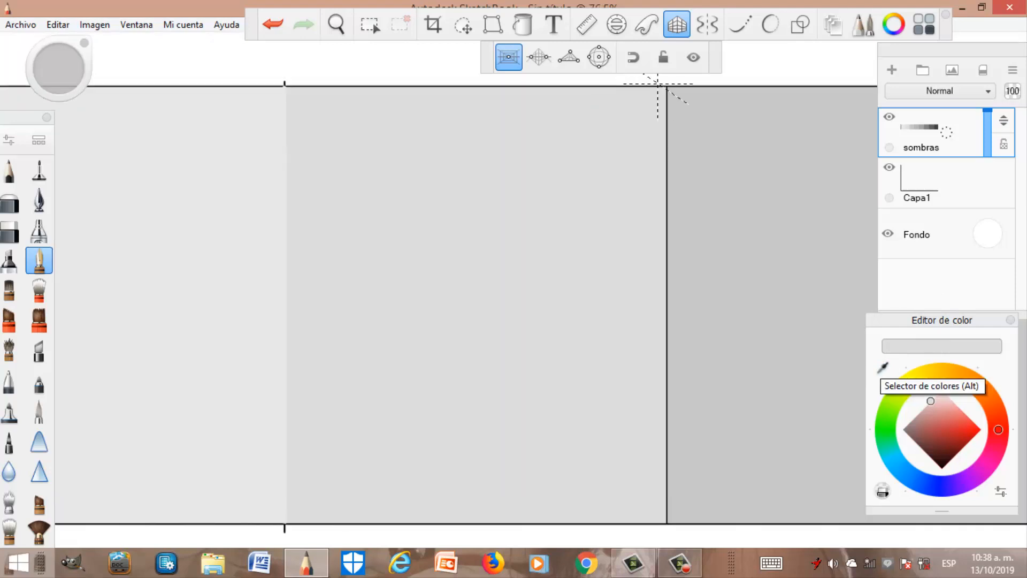
pyautogui.moveTo(666, 86); pyautogui.dragTo(666, 437)
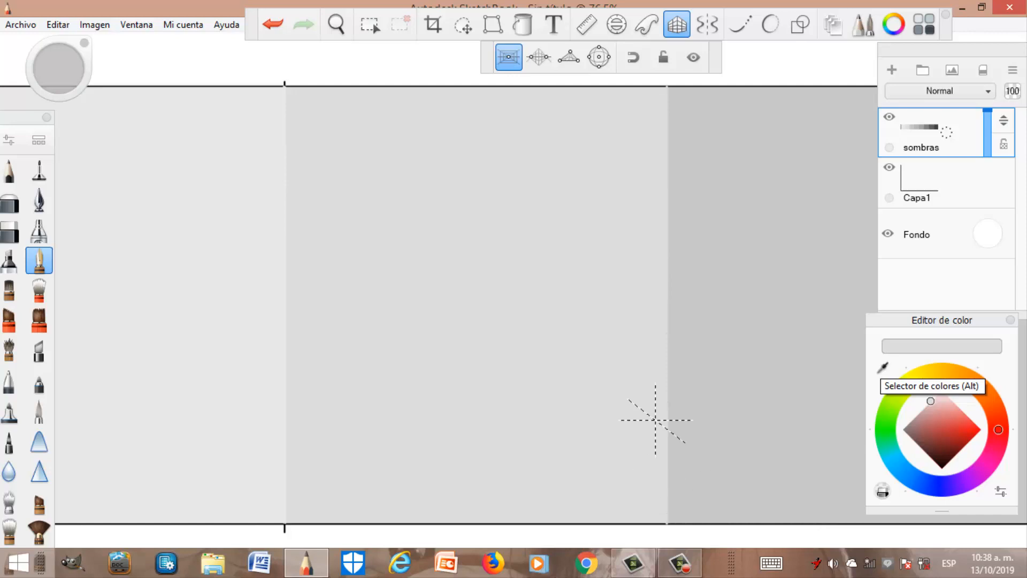
# Cover the dividers on both sides of the fourth cell, using greys sampled from the third and fourth cells respectively
pyautogui.scroll(-6, 361, 342)
pyautogui.scroll(2, 802, 347)
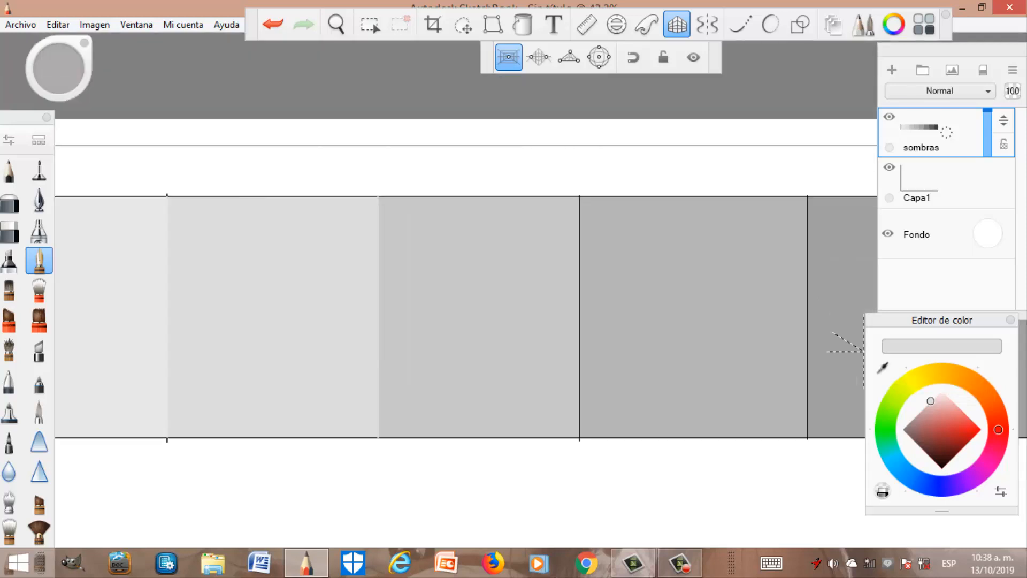
pyautogui.scroll(2, 580, 220)
pyautogui.moveTo(582, 185); pyautogui.dragTo(582, 499)
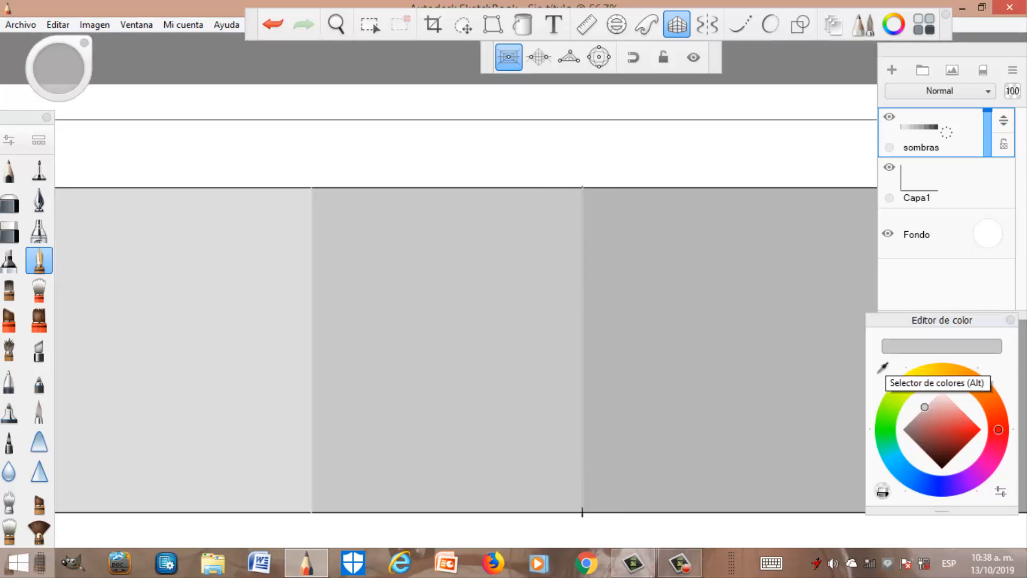
pyautogui.scroll(-3, 573, 321)
pyautogui.scroll(1, 837, 344)
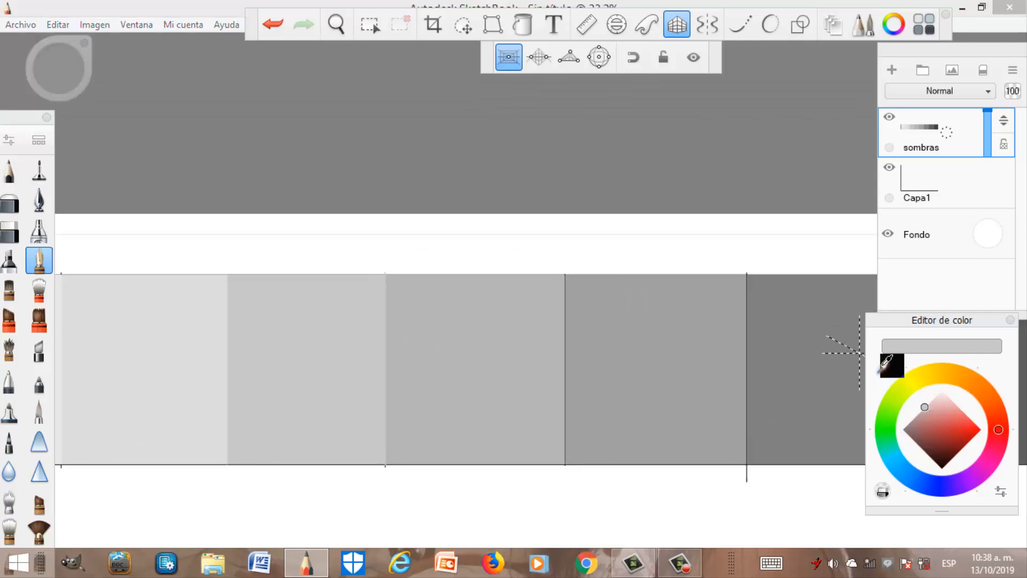
pyautogui.scroll(1, 575, 220)
pyautogui.moveTo(575, 221); pyautogui.dragTo(575, 465)
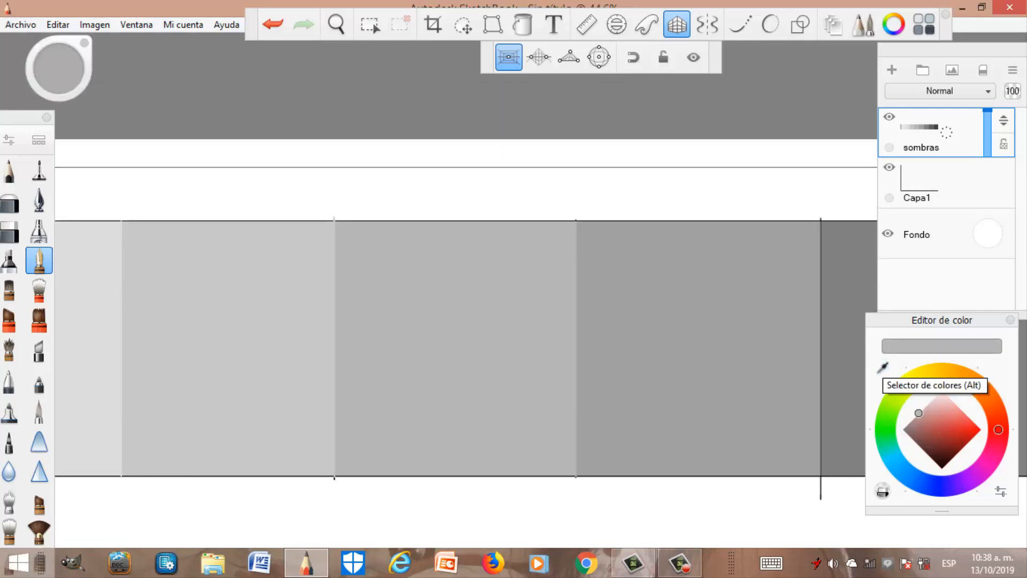
# Cover the dividers on both sides of the sixth cell, using greys sampled from the fifth and sixth cells respectively
pyautogui.moveTo(820, 220); pyautogui.dragTo(820, 438)
pyautogui.scroll(-2, 821, 450)
pyautogui.moveTo(821, 401); pyautogui.dragTo(444, 385)
pyautogui.scroll(4, 615, 383)
pyautogui.click(882, 368)
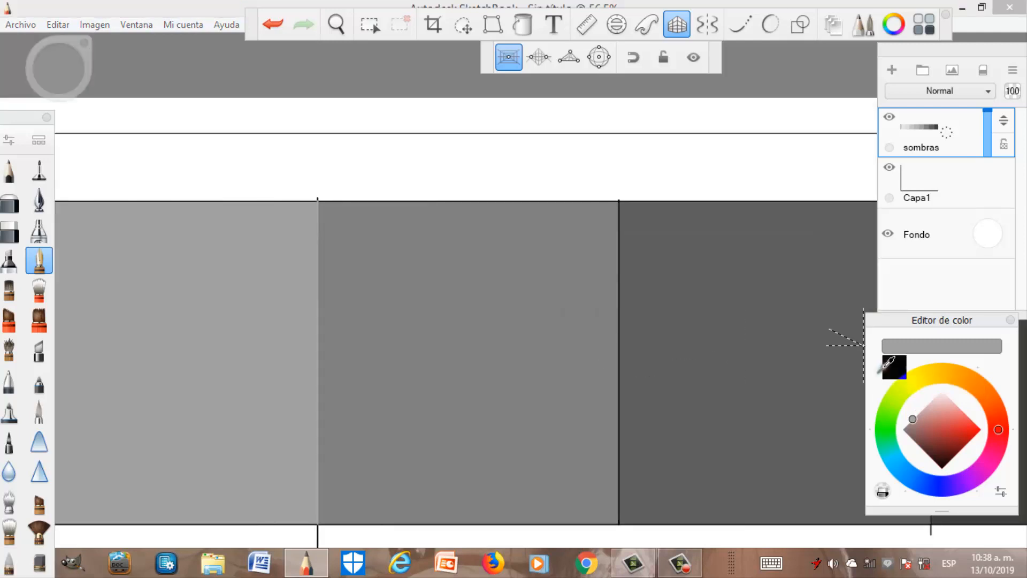
pyautogui.click(588, 256)
pyautogui.scroll(-2, 610, 230)
pyautogui.scroll(3, 607, 255)
pyautogui.moveTo(622, 176); pyautogui.dragTo(624, 522)
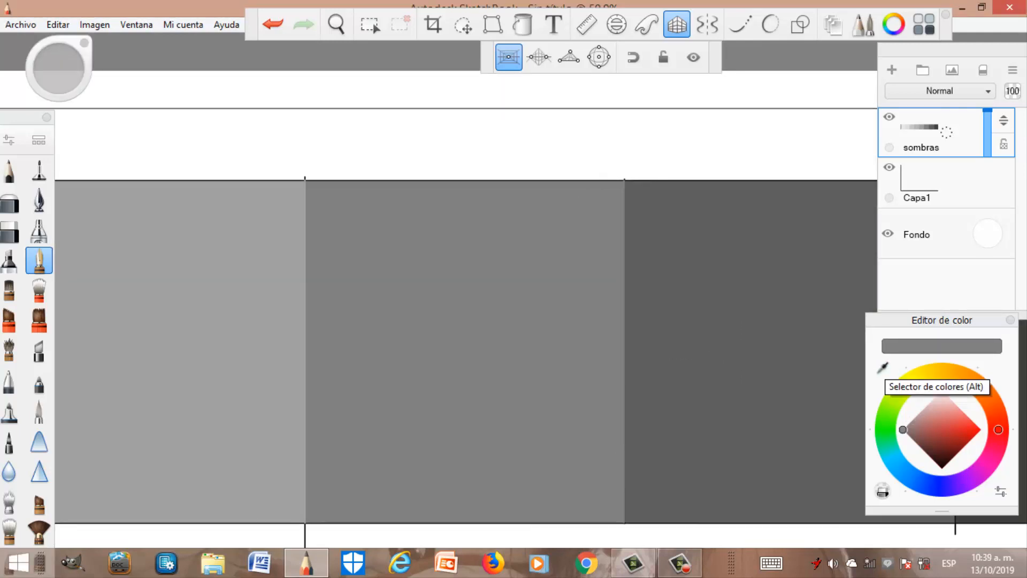
# Sample the seventh cell's dark grey and paint over the divider between the seventh and eighth cells
pyautogui.scroll(-2, 638, 222)
pyautogui.scroll(3, 802, 325)
pyautogui.click(883, 367)
pyautogui.click(615, 342)
pyautogui.scroll(2, 665, 508)
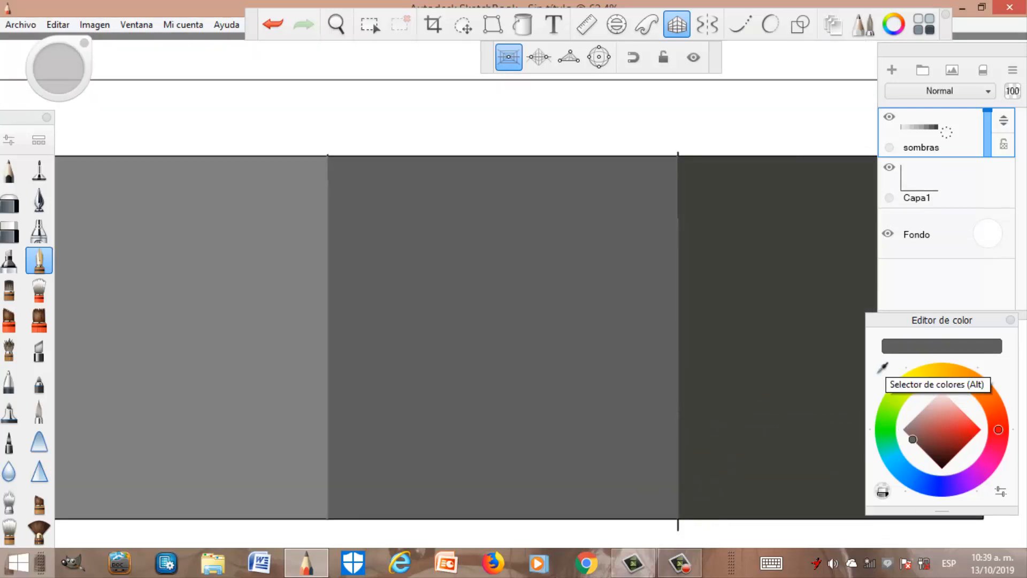
# Examine the cell boundaries up close and the full eight-cell row for leftover divider lines
pyautogui.scroll(-4, 644, 302)
pyautogui.scroll(4, 200, 287)
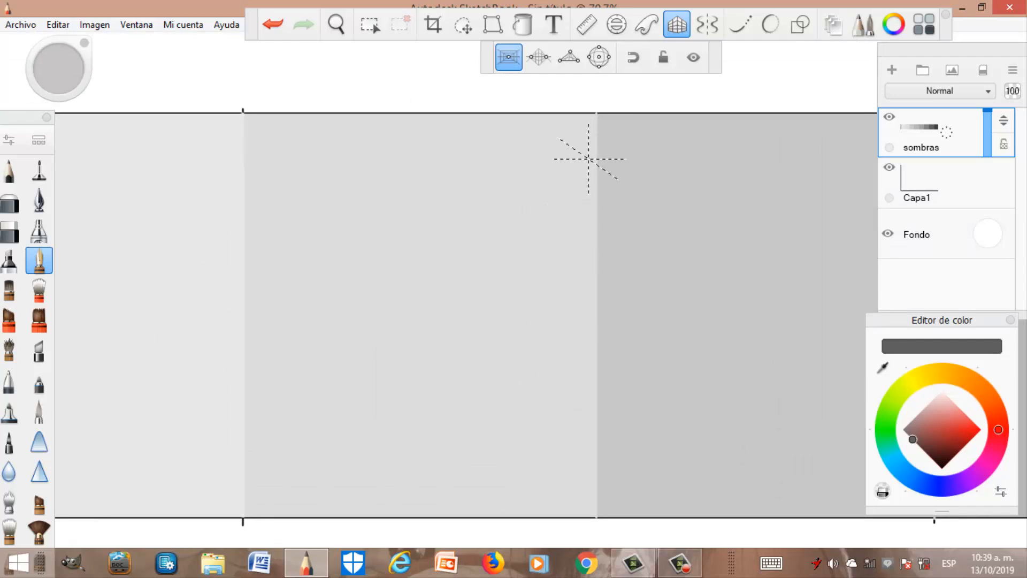
pyautogui.scroll(2, 447, 473)
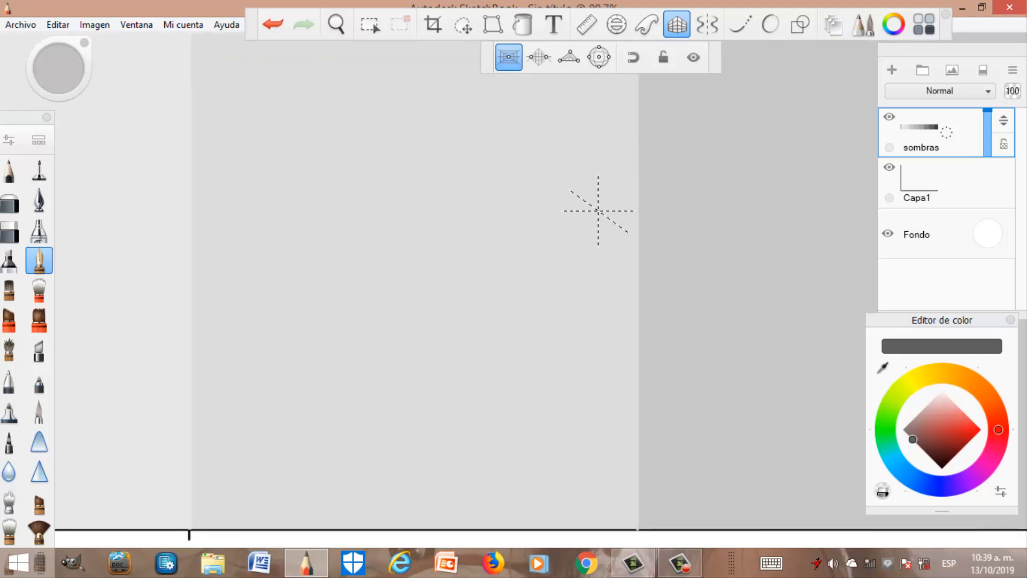
pyautogui.scroll(-2, 588, 241)
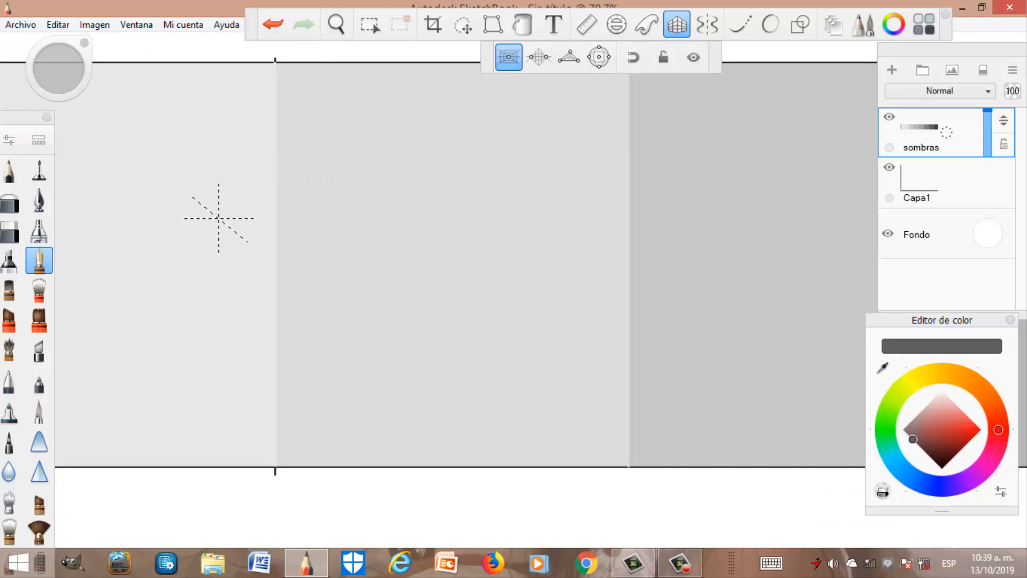
pyautogui.scroll(-1, 376, 265)
pyautogui.scroll(-10, 375, 265)
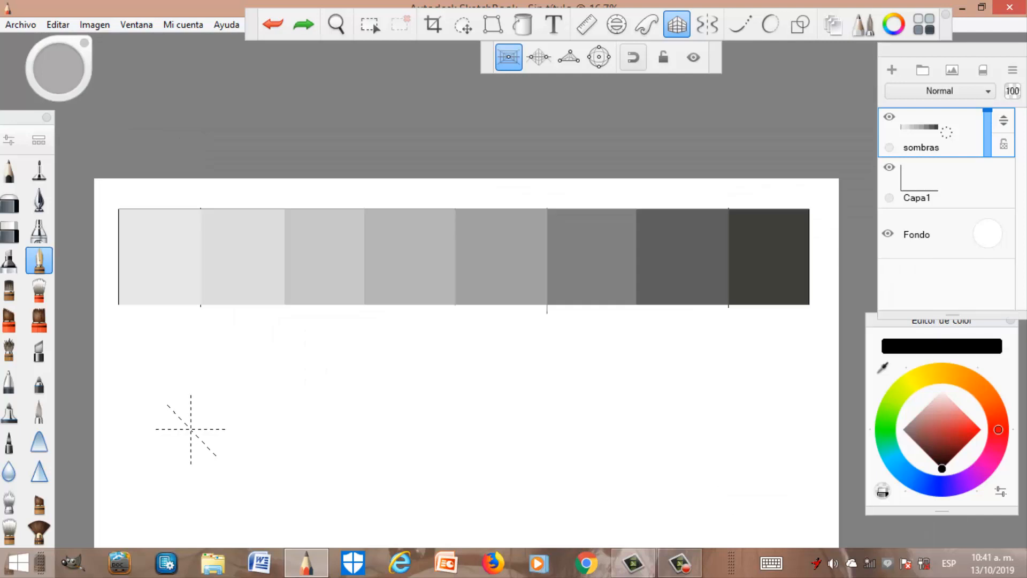
pyautogui.scroll(1, 191, 428)
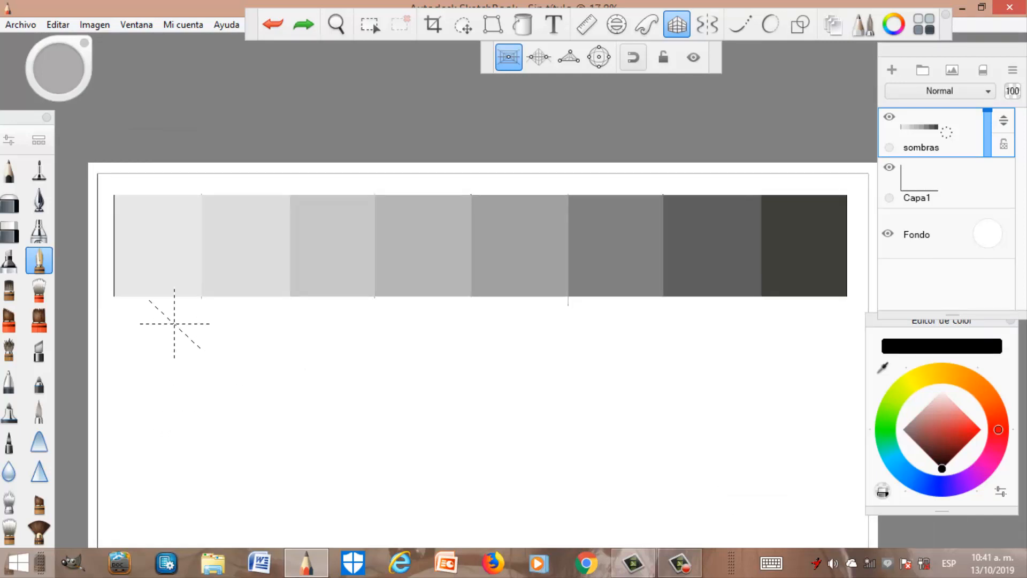
pyautogui.scroll(-1, 241, 401)
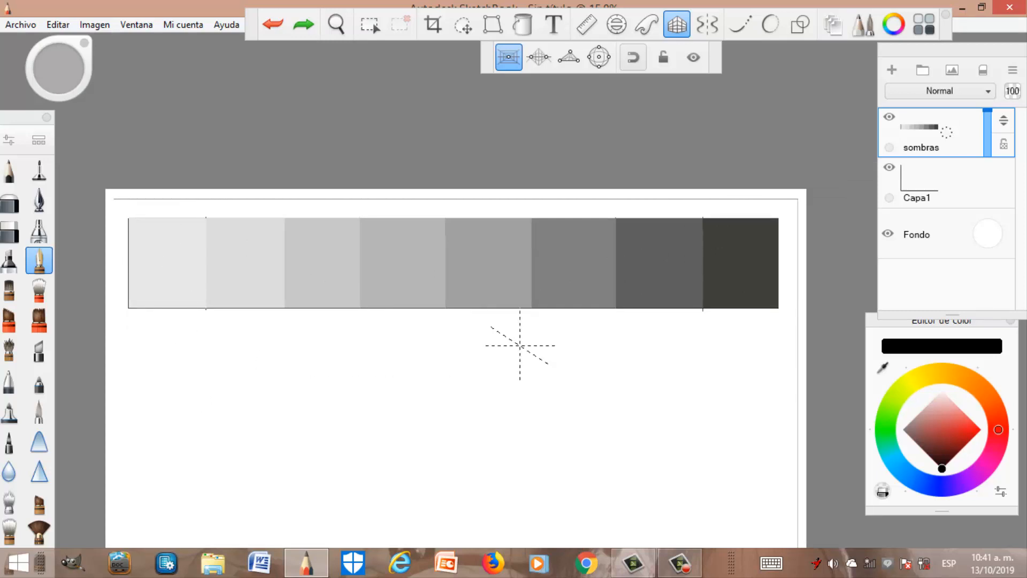
# Move the color editor clear of the layer list and add a new empty layer above sombras
pyautogui.click(917, 326)
pyautogui.moveTo(916, 326); pyautogui.dragTo(922, 347)
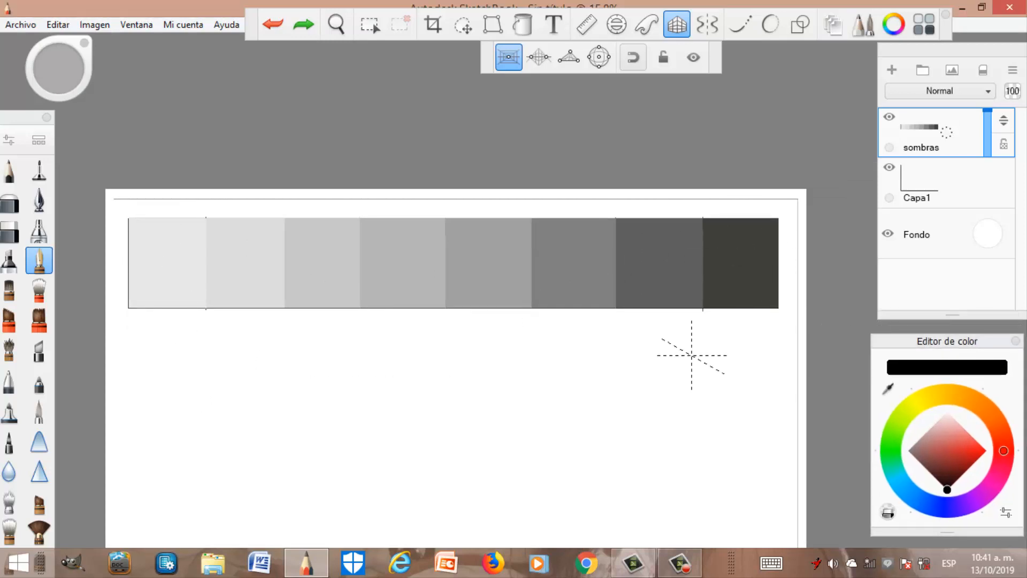
pyautogui.click(942, 128)
pyautogui.click(892, 70)
pyautogui.click(942, 126)
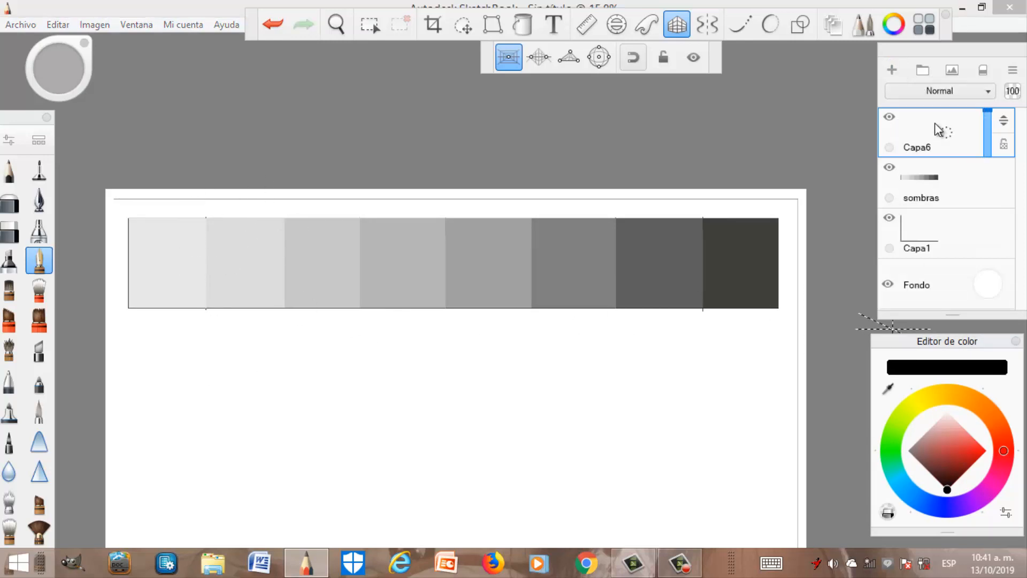
pyautogui.hotkey('ctrl', 'z')
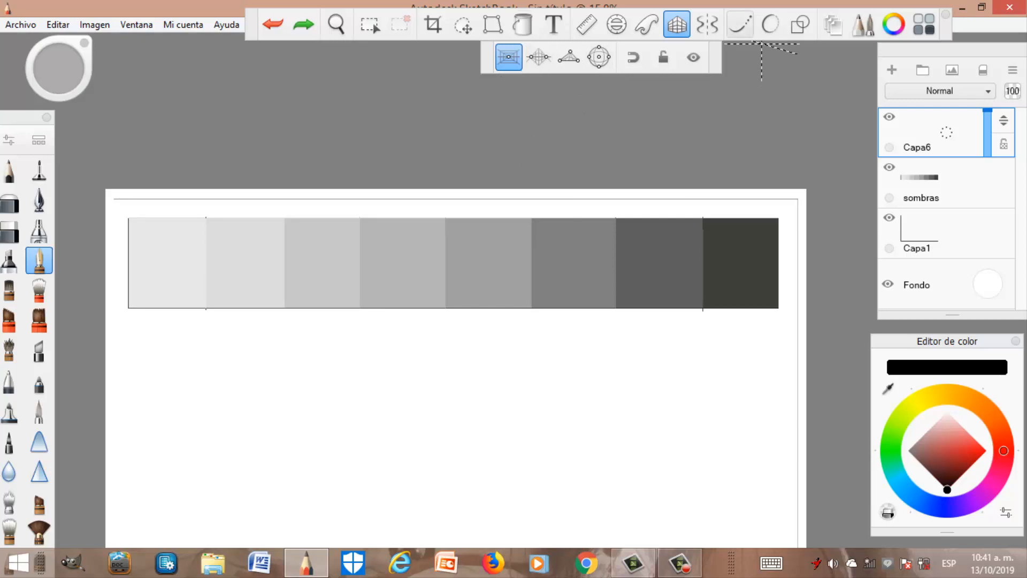
# Draw a black-outlined rectangle on the new layer just below the grey scale, matching the row's width and roughly its height
pyautogui.click(800, 24)
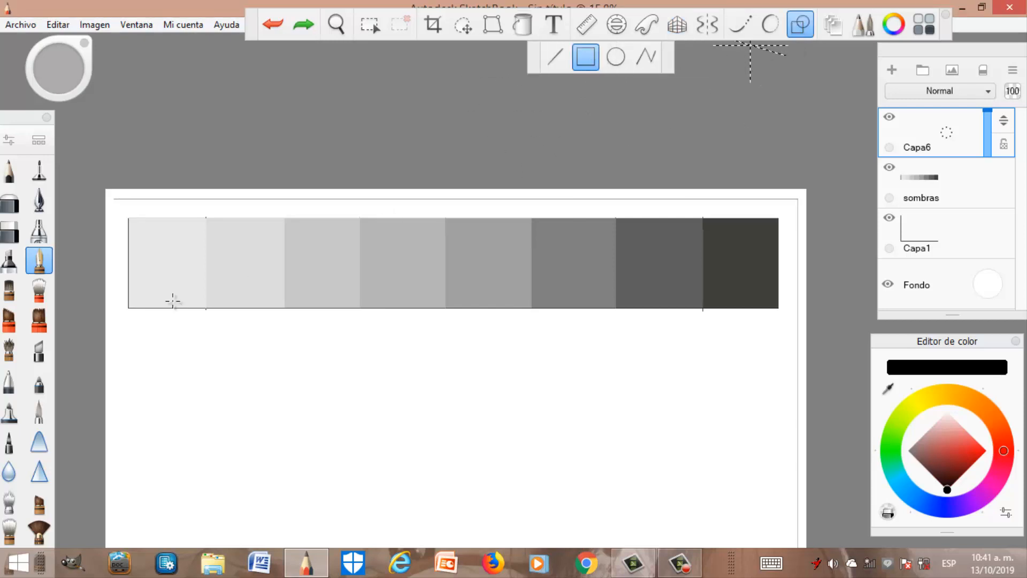
pyautogui.moveTo(284, 391); pyautogui.dragTo(779, 427)
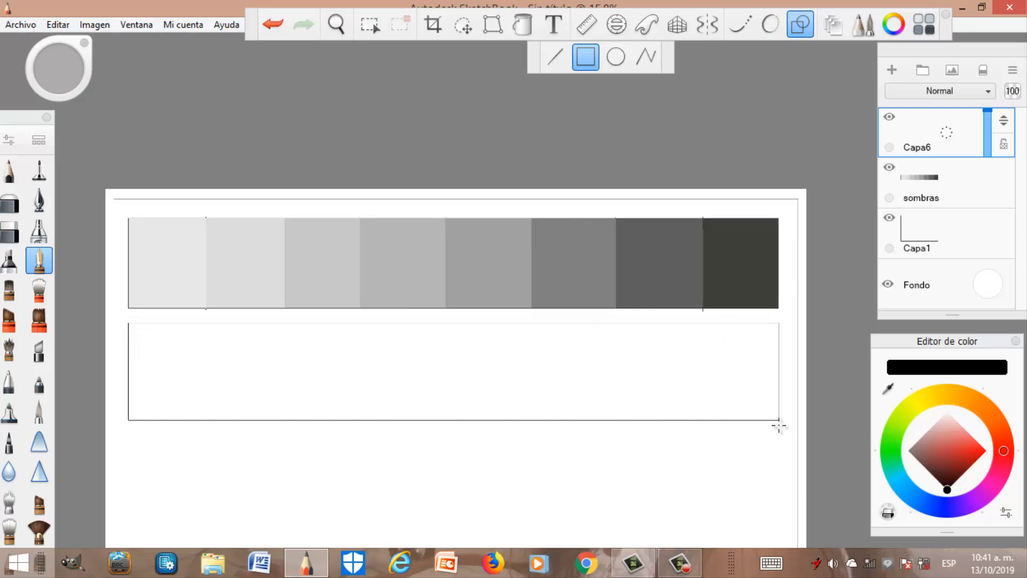
pyautogui.scroll(2, 195, 347)
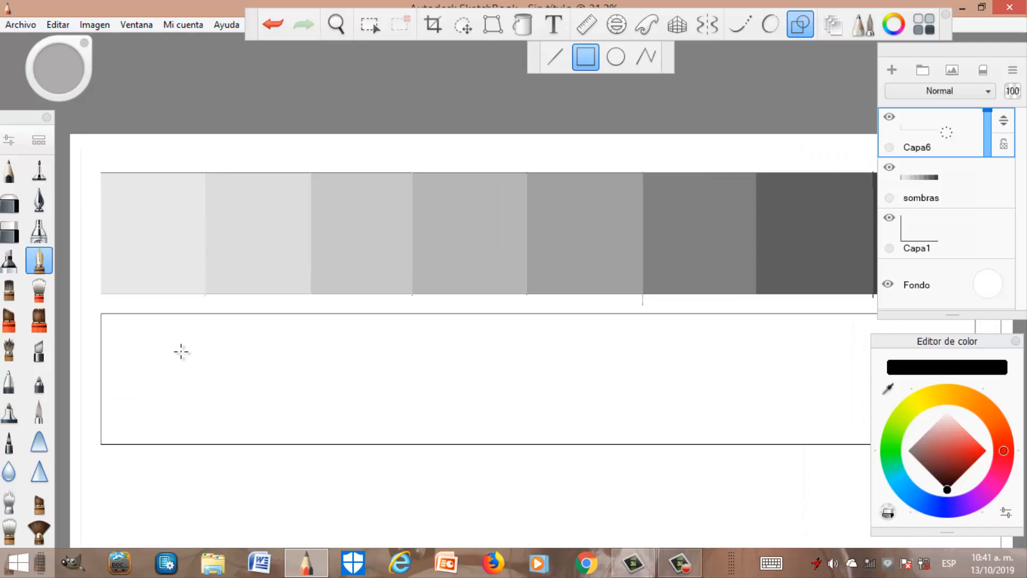
# Fill the rectangle below the grey scale with a linear gradient, pulling its grey end beyond the right edge and the black stop near that edge
pyautogui.click(522, 27)
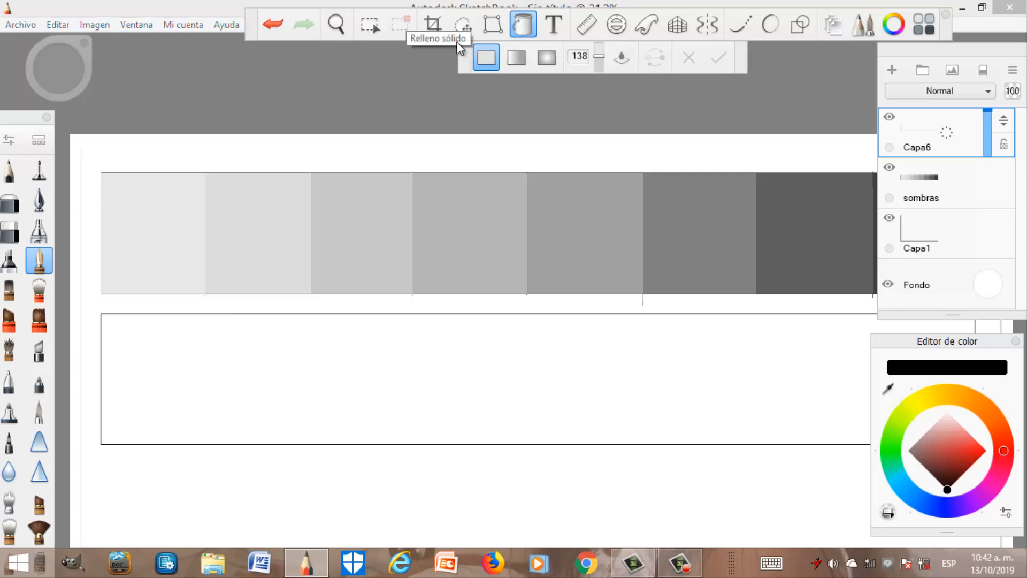
pyautogui.click(517, 57)
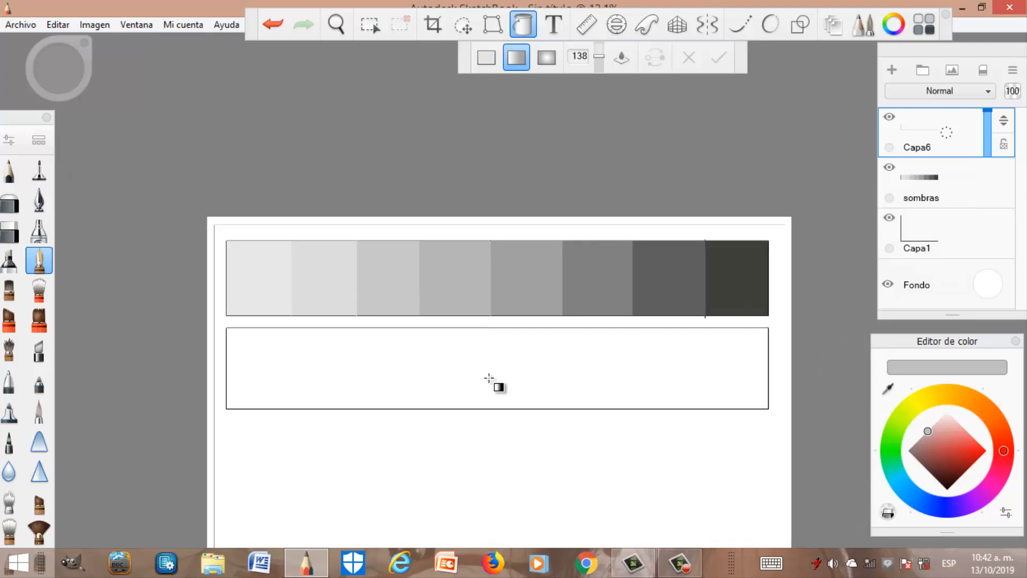
pyautogui.click(488, 383)
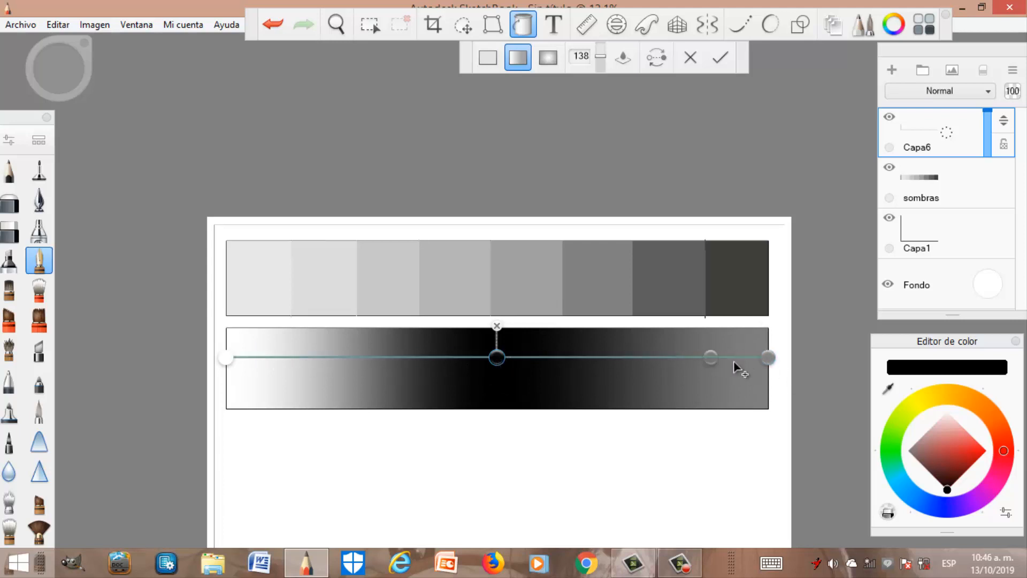
pyautogui.click(225, 356)
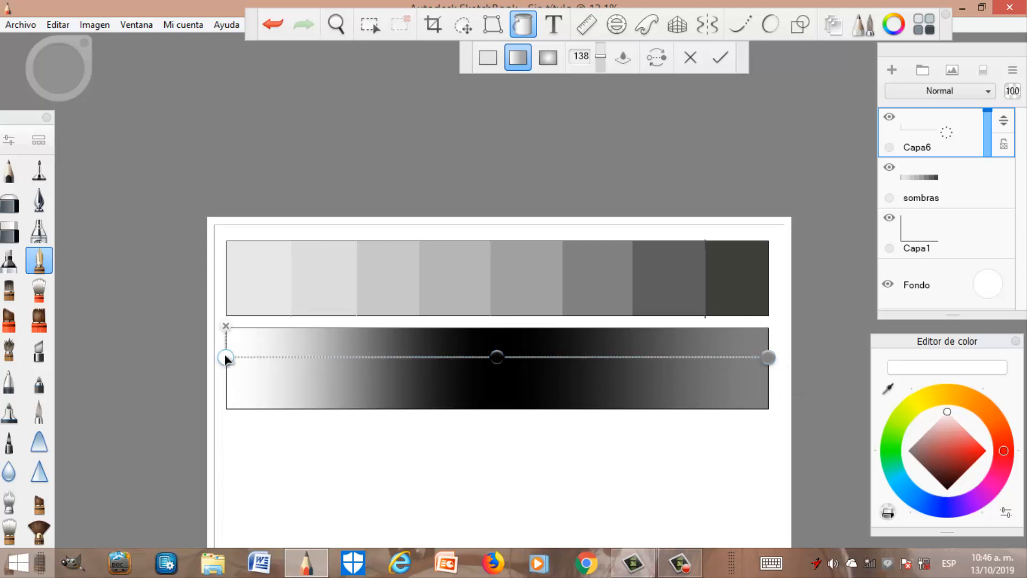
pyautogui.click(768, 356)
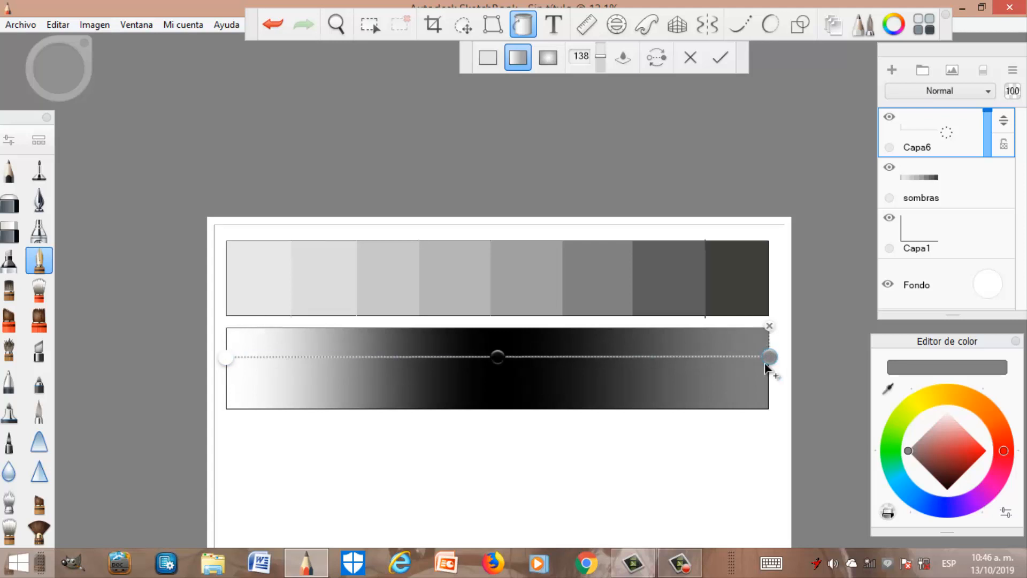
pyautogui.moveTo(769, 357); pyautogui.dragTo(901, 354)
pyautogui.moveTo(564, 355); pyautogui.dragTo(736, 354)
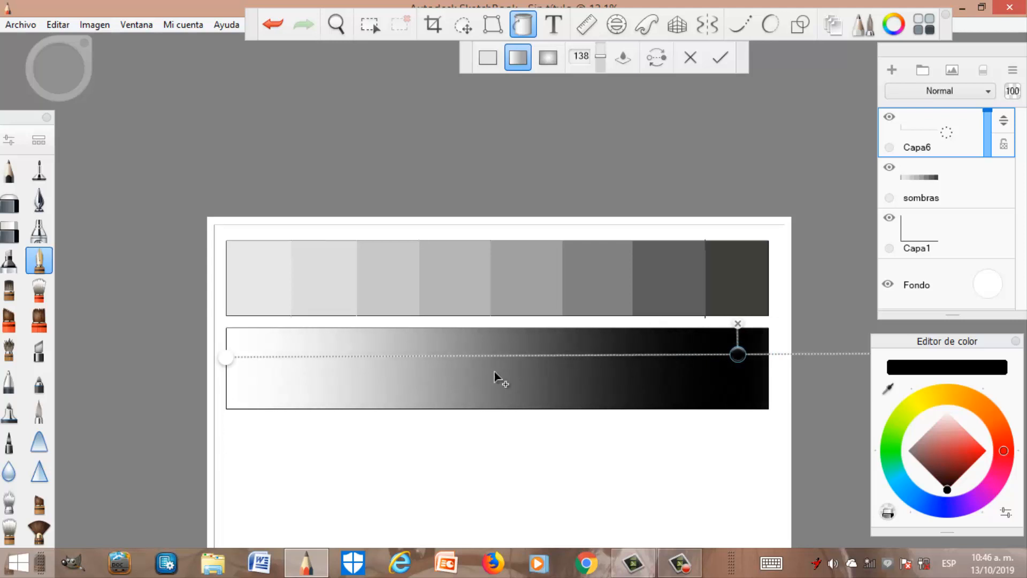
# Align the gradient's white stop with the bar's left edge and its black stop with the right edge, and apply the fill
pyautogui.moveTo(226, 357)
pyautogui.mouseDown()
pyautogui.moveTo(277, 357)
pyautogui.moveTo(224, 358)
pyautogui.mouseUp()
pyautogui.click(737, 355)
pyautogui.moveTo(740, 359); pyautogui.dragTo(709, 356)
pyautogui.click(221, 361)
pyautogui.moveTo(221, 361); pyautogui.dragTo(227, 358)
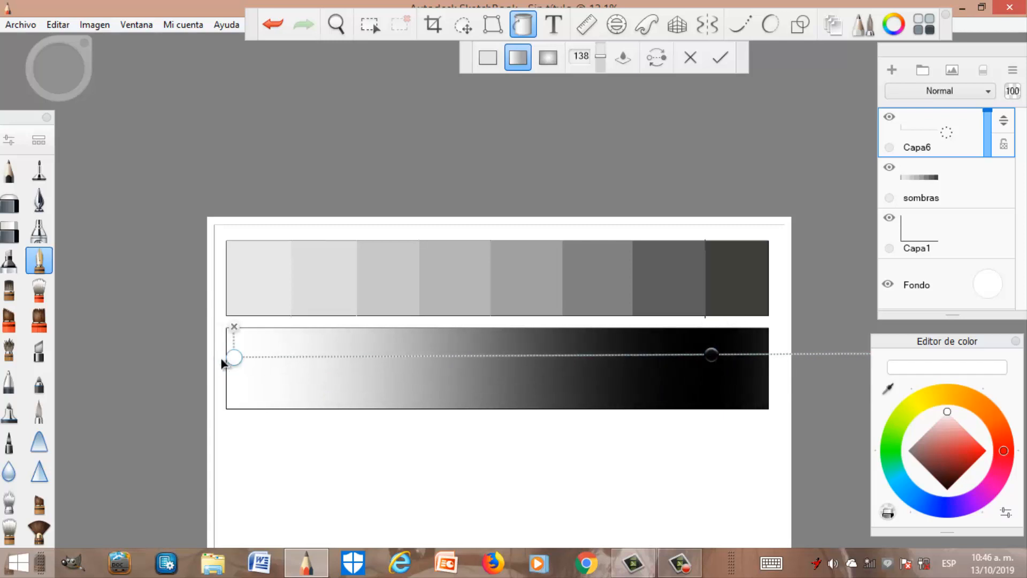
pyautogui.click(708, 356)
pyautogui.moveTo(711, 357); pyautogui.dragTo(765, 354)
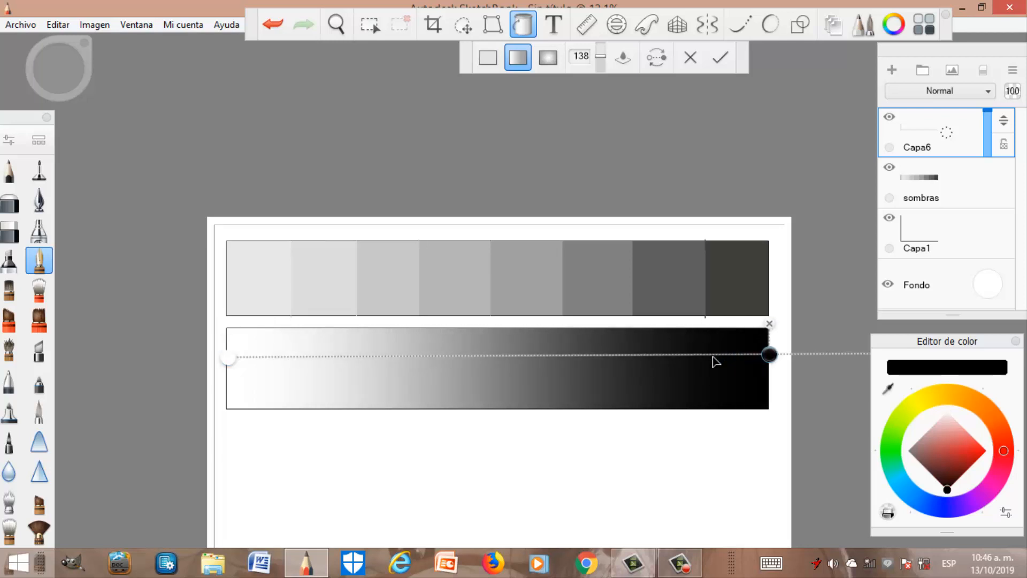
pyautogui.click(720, 59)
# Draw a third black-outlined rectangle just below the gradient bar, matching the bar's width and roughly its height
pyautogui.scroll(-3, 423, 374)
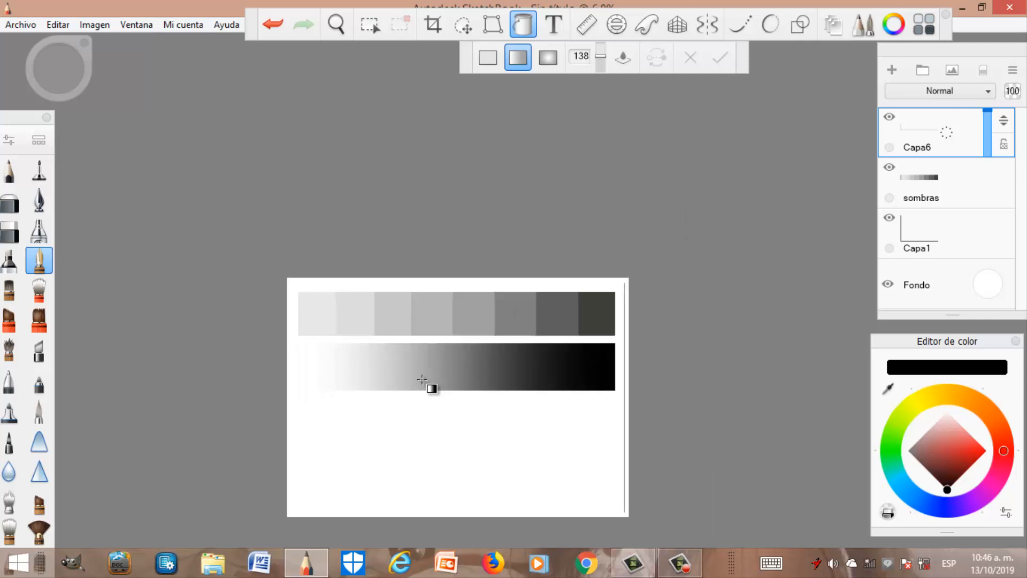
pyautogui.scroll(3, 409, 379)
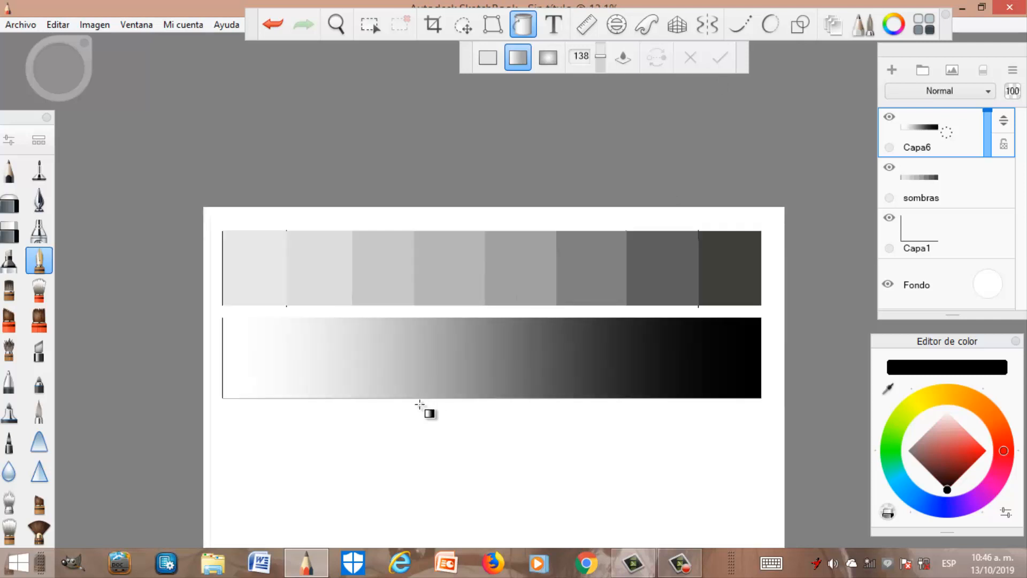
pyautogui.scroll(3, 420, 384)
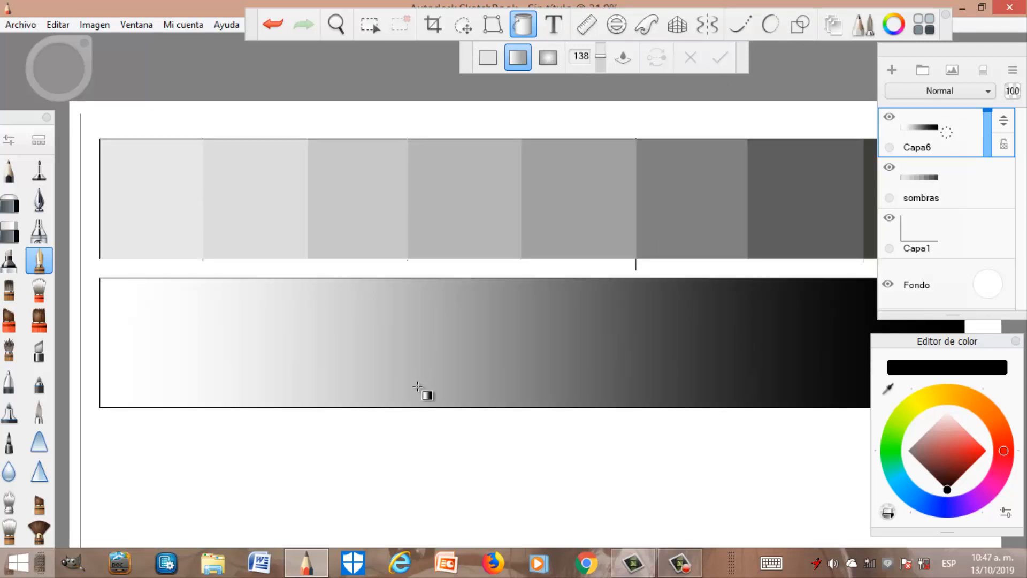
pyautogui.scroll(-3, 417, 384)
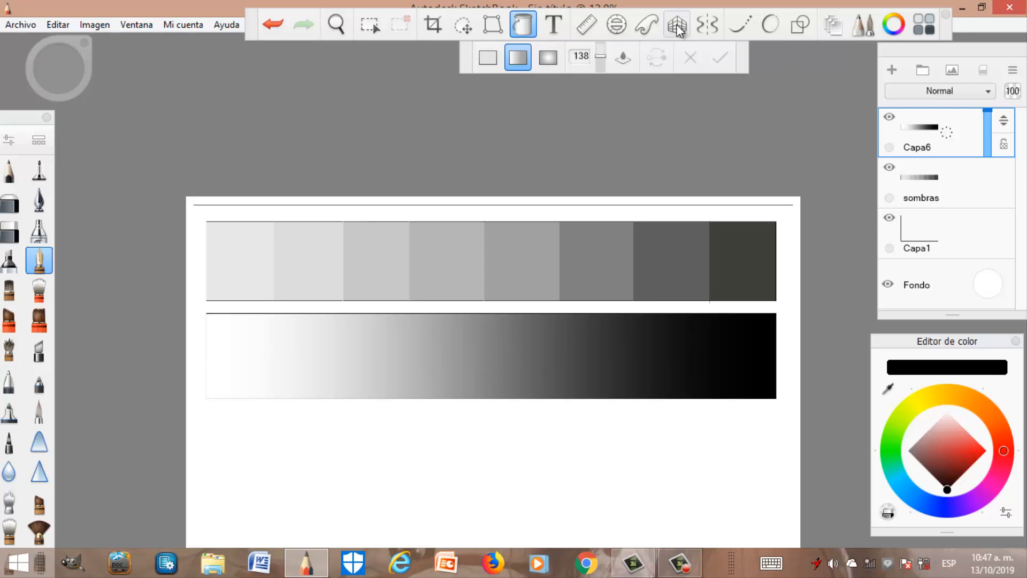
pyautogui.click(798, 25)
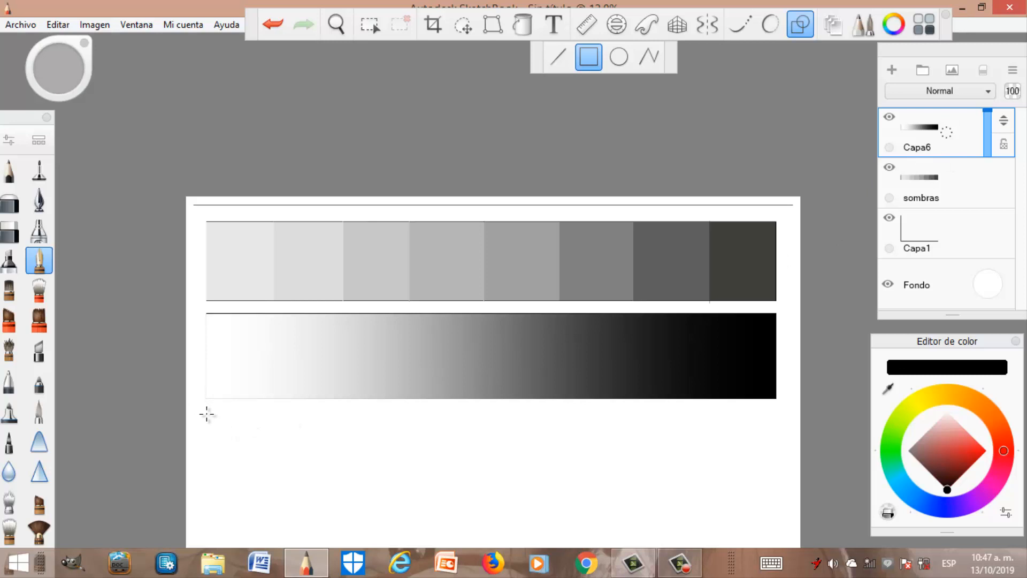
pyautogui.moveTo(283, 447)
pyautogui.mouseDown()
pyautogui.moveTo(584, 500)
pyautogui.moveTo(779, 493)
pyautogui.mouseUp()
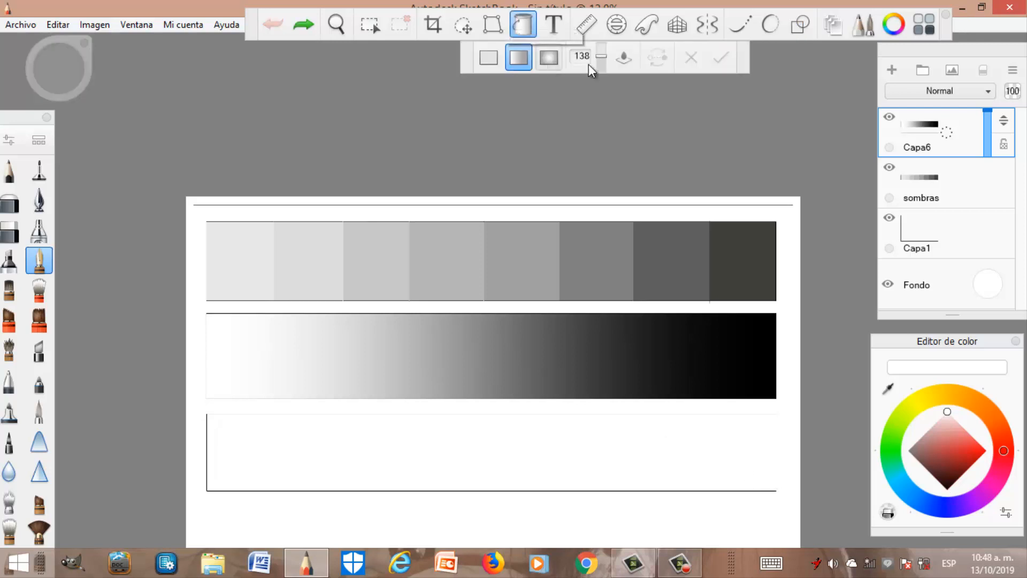
# Fill the third rectangle with a linear gradient at tolerance 138 and bring its white and black stops together just right of the middle
pyautogui.click(601, 55)
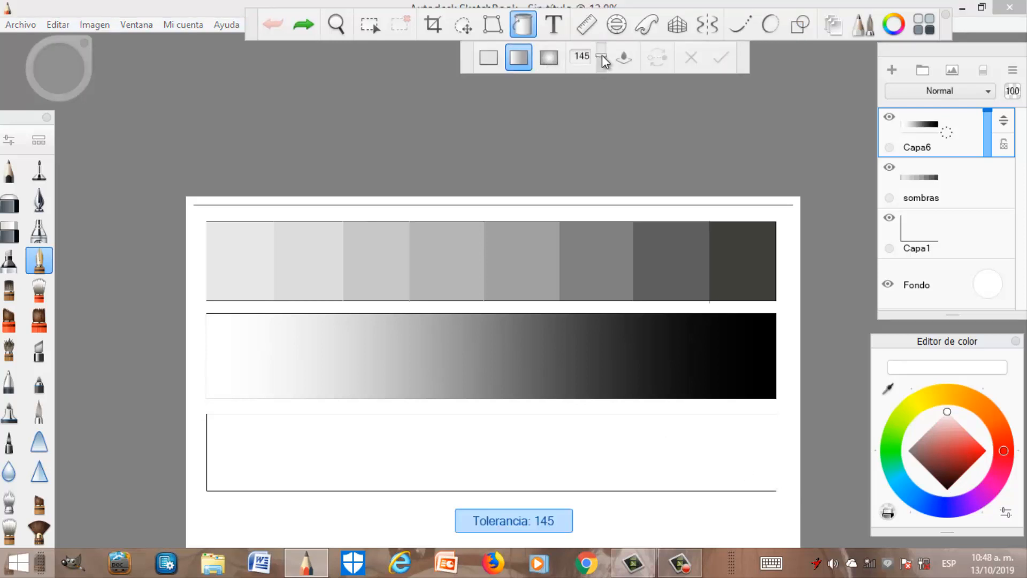
pyautogui.moveTo(602, 56)
pyautogui.mouseDown()
pyautogui.moveTo(603, 45)
pyautogui.moveTo(601, 69)
pyautogui.moveTo(601, 53)
pyautogui.mouseUp()
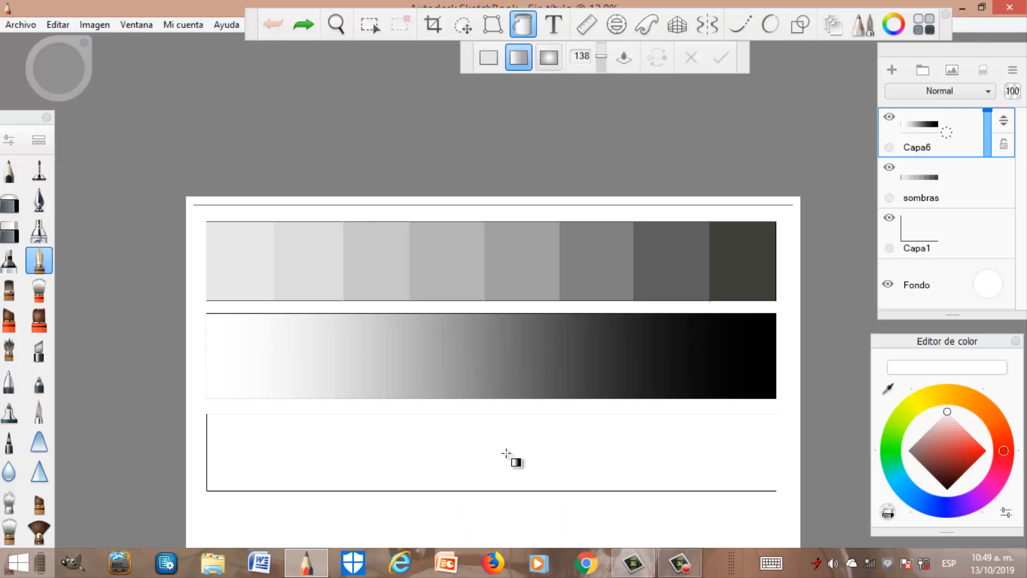
pyautogui.click(480, 446)
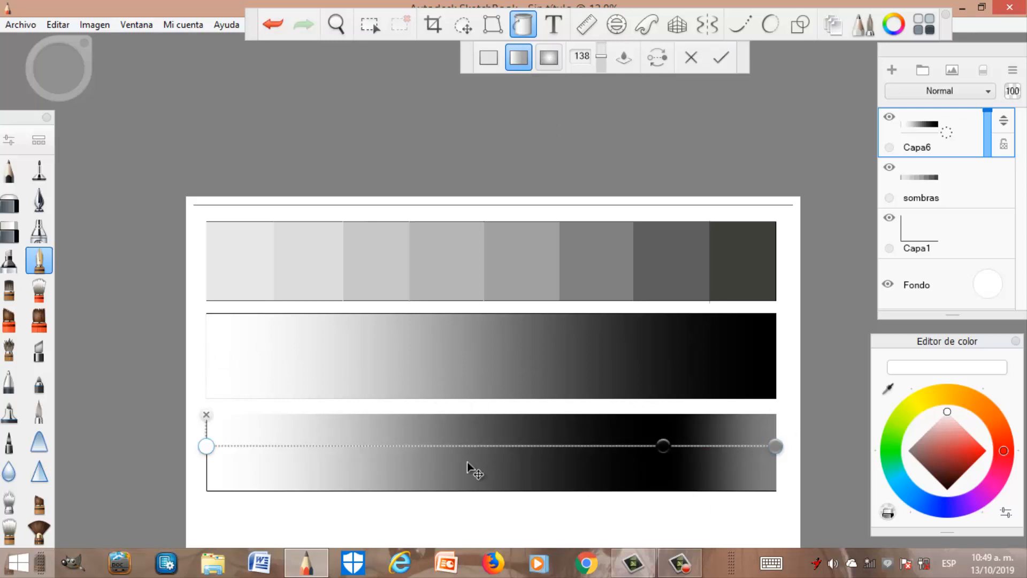
pyautogui.moveTo(662, 446); pyautogui.dragTo(436, 446)
pyautogui.moveTo(205, 446)
pyautogui.mouseDown()
pyautogui.moveTo(222, 475)
pyautogui.moveTo(346, 501)
pyautogui.moveTo(438, 498)
pyautogui.moveTo(570, 441)
pyautogui.mouseUp()
pyautogui.moveTo(646, 444); pyautogui.dragTo(583, 443)
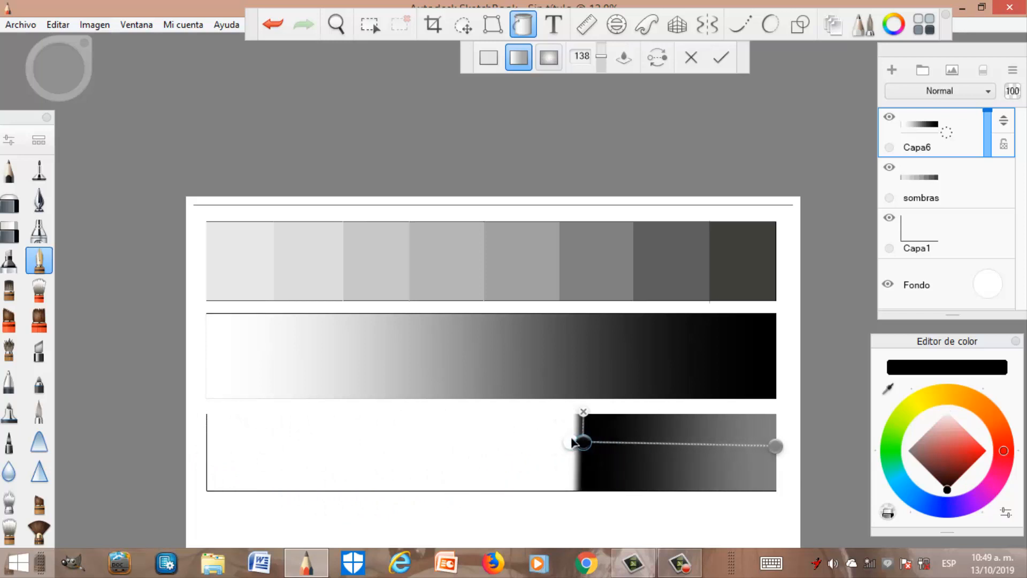
# Reverse the third bar's gradient, placing the grey stop past its left edge, black near the middle and white at the right edge
pyautogui.moveTo(776, 446); pyautogui.dragTo(194, 440)
pyautogui.moveTo(547, 441); pyautogui.dragTo(442, 445)
pyautogui.moveTo(666, 449); pyautogui.dragTo(779, 444)
pyautogui.click(503, 441)
pyautogui.click(194, 442)
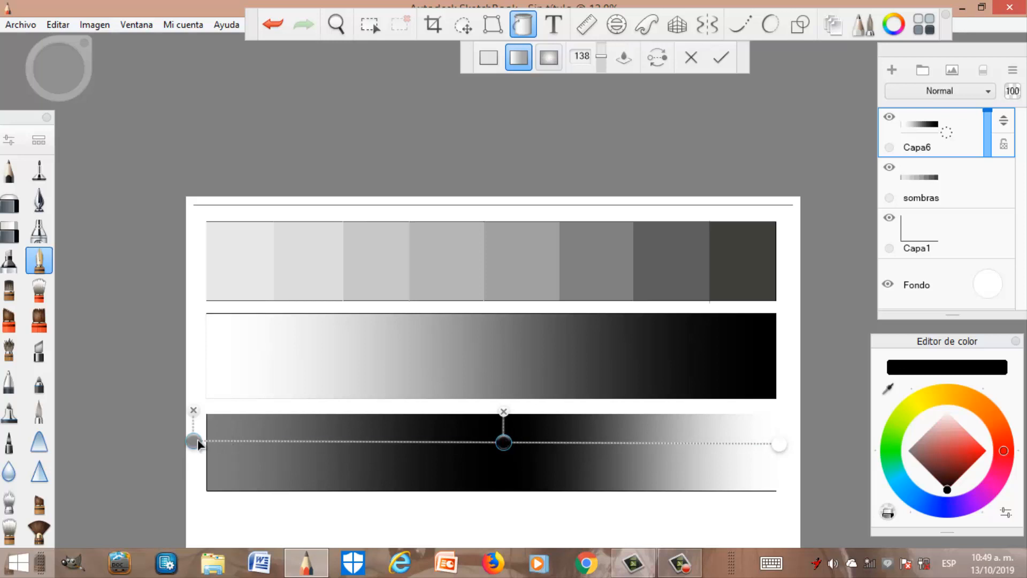
pyautogui.moveTo(195, 439); pyautogui.dragTo(196, 439)
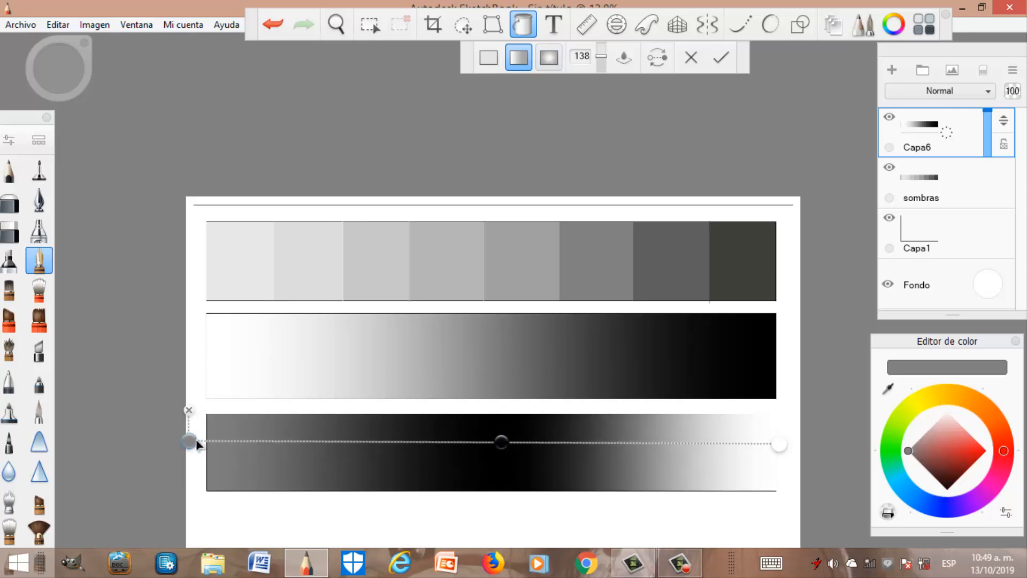
# Shift the black stop to the third bar's left edge, pull the white stop slightly inward on the right, and apply the gradient
pyautogui.moveTo(503, 442); pyautogui.dragTo(187, 445)
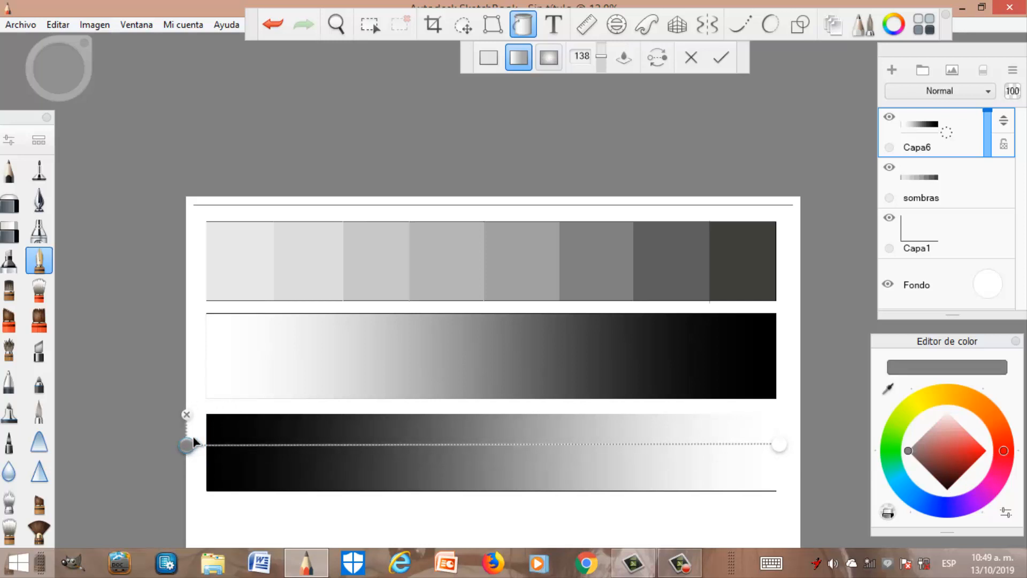
pyautogui.click(778, 444)
pyautogui.moveTo(779, 443); pyautogui.dragTo(756, 447)
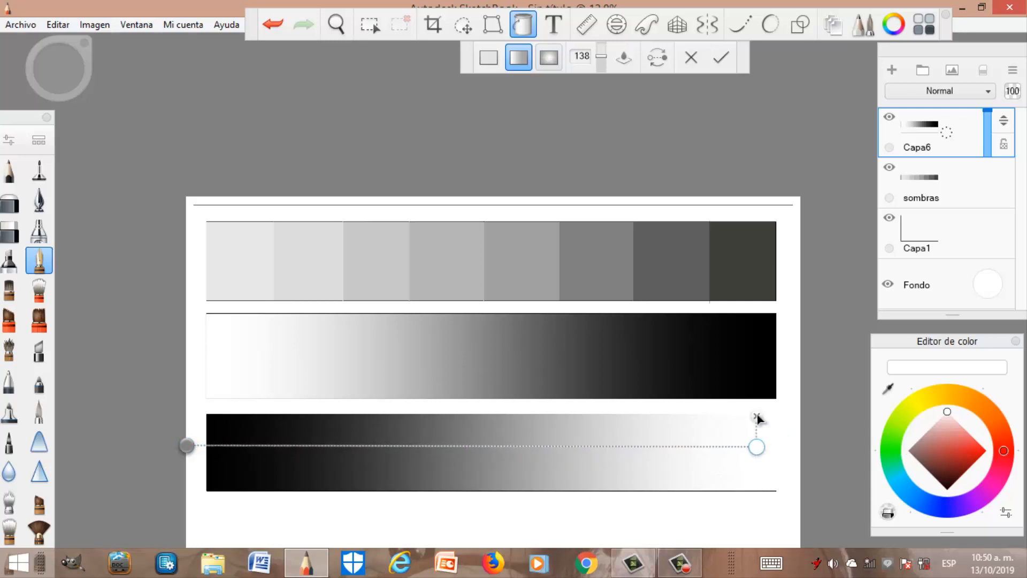
pyautogui.click(722, 59)
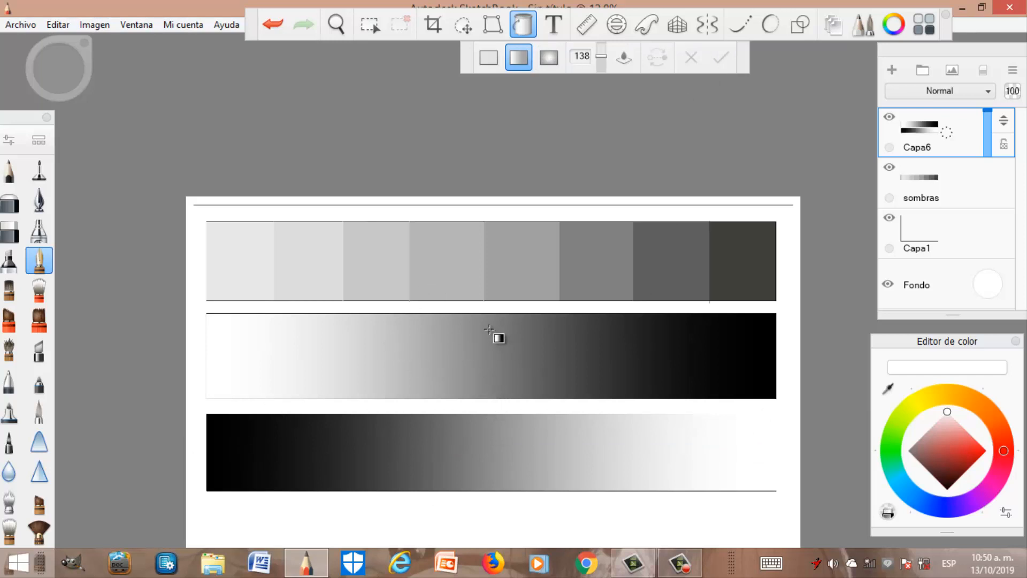
# Draw a row of four small upright black-outlined rectangles below the black-to-white bar, starting near its left edge
pyautogui.scroll(-2, 456, 335)
pyautogui.scroll(3, 427, 385)
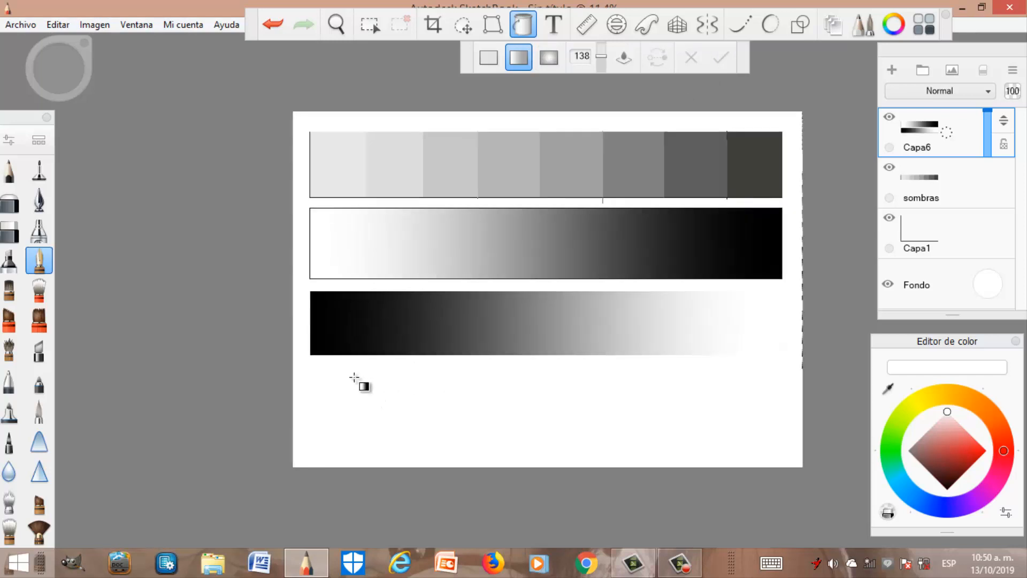
pyautogui.click(800, 26)
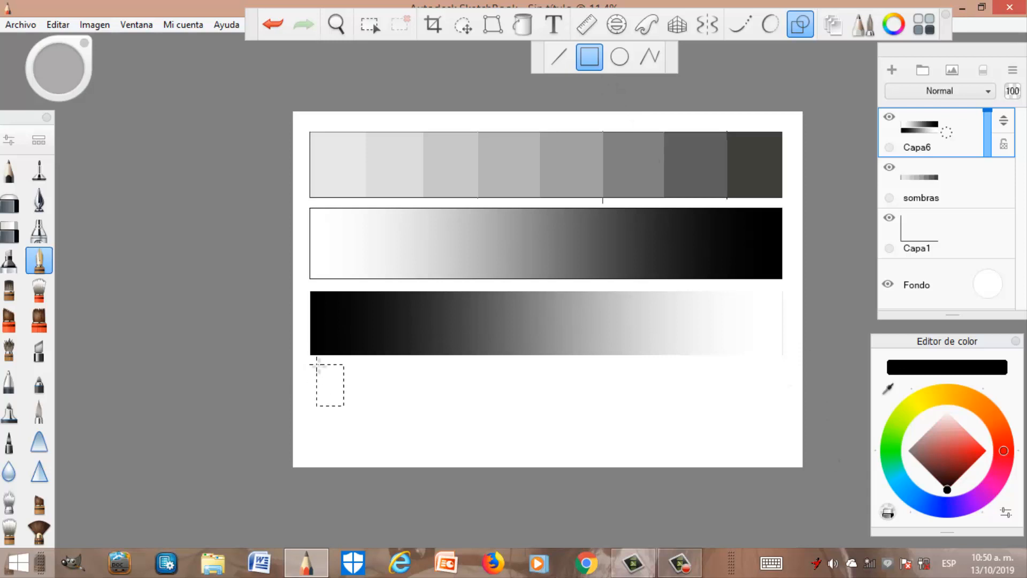
pyautogui.moveTo(317, 364); pyautogui.dragTo(316, 364)
pyautogui.moveTo(404, 447); pyautogui.dragTo(404, 452)
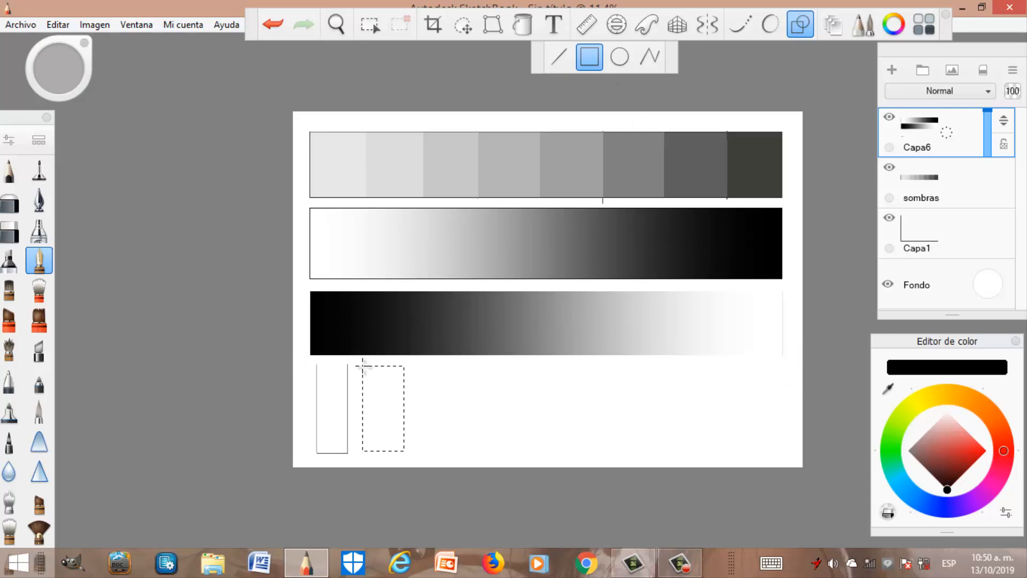
pyautogui.moveTo(363, 365); pyautogui.dragTo(478, 363)
# Fill the first small upright rectangle with a linear gradient at tolerance 138
pyautogui.scroll(3, 347, 384)
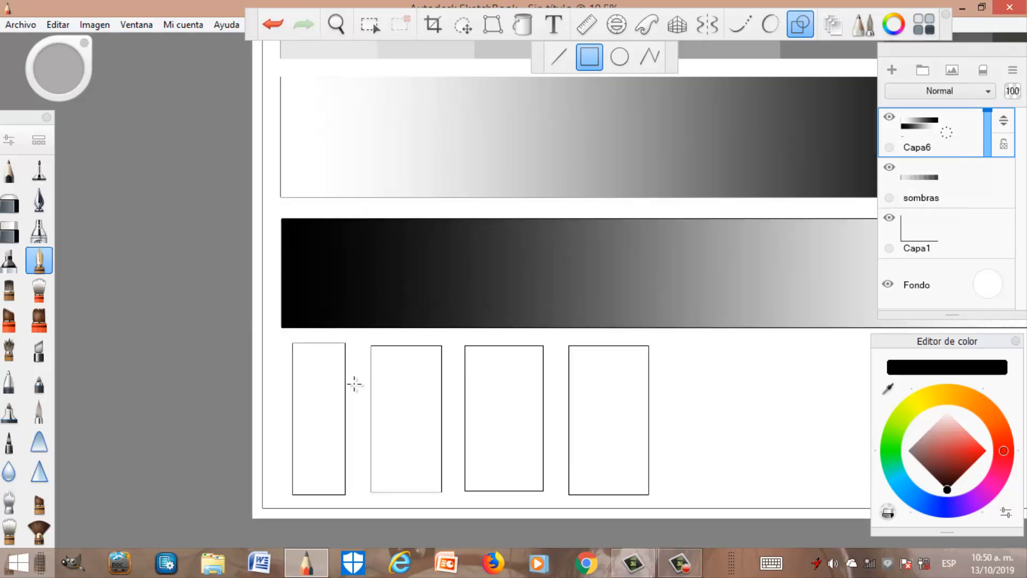
pyautogui.scroll(1, 328, 404)
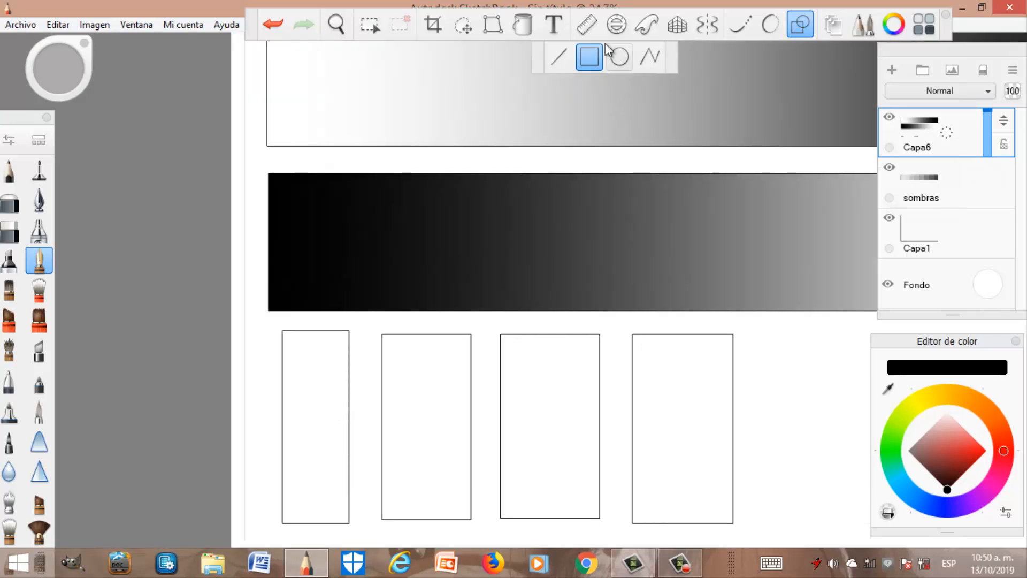
pyautogui.click(522, 22)
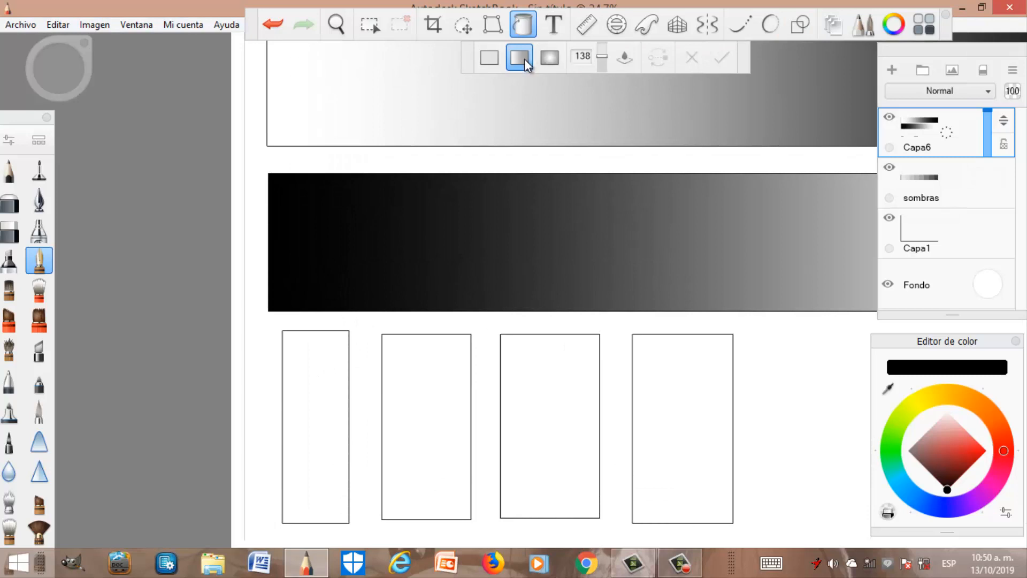
pyautogui.hotkey('ctrl', 'z')
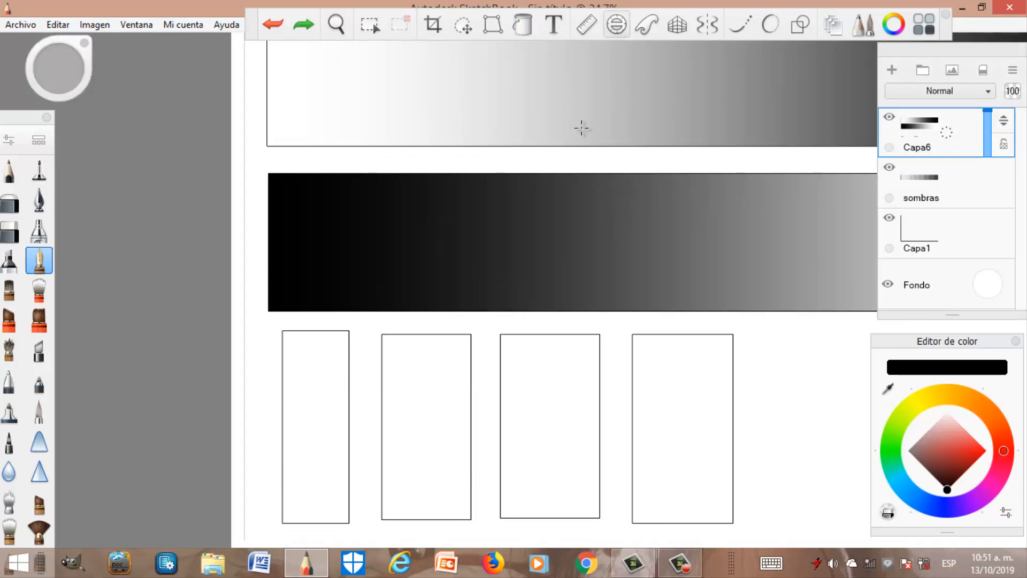
pyautogui.click(523, 23)
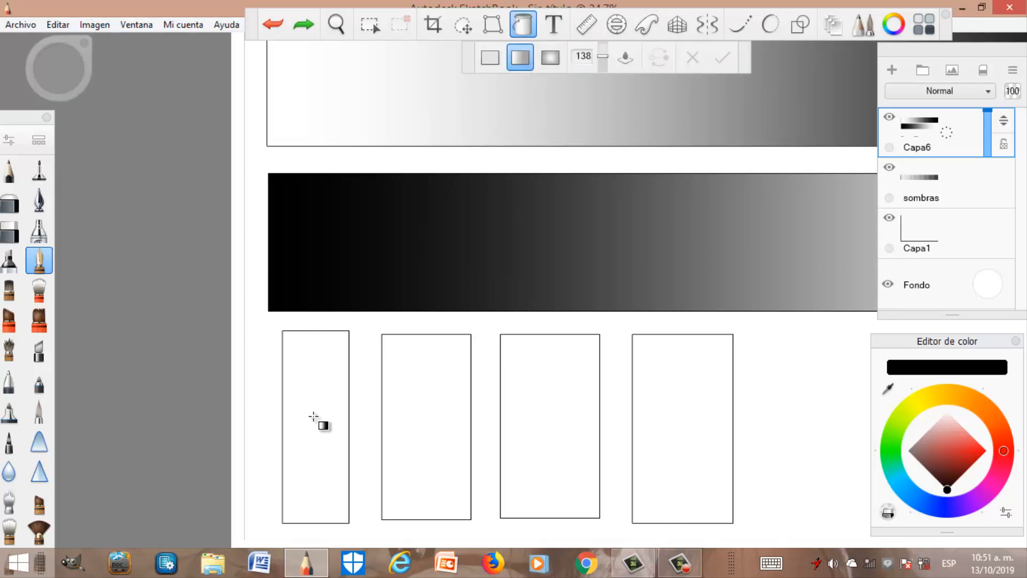
pyautogui.click(326, 471)
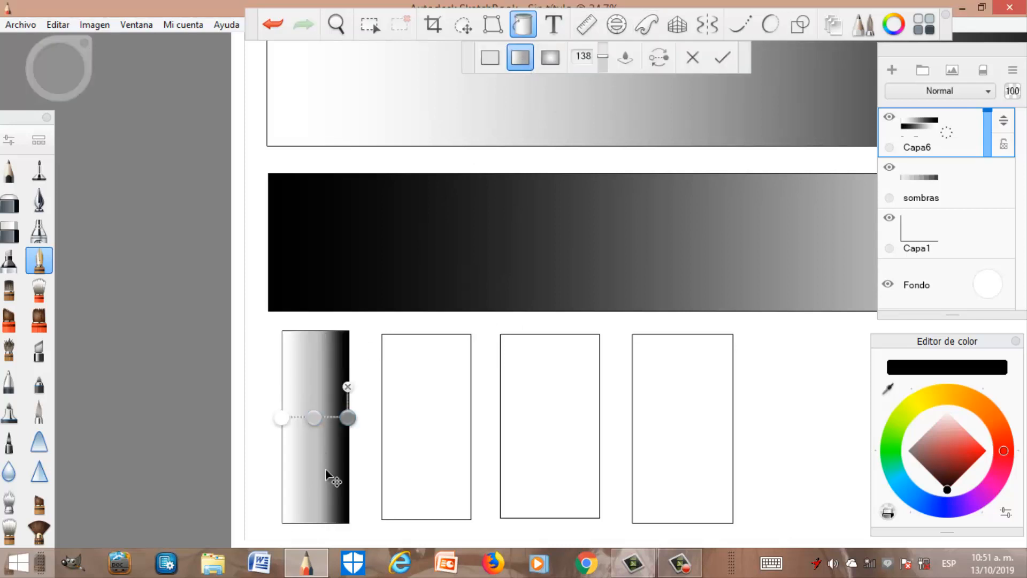
# Turn the first small rectangle's gradient vertical, with the white stop near the lower end and the grey stop at the upper edge
pyautogui.moveTo(282, 418); pyautogui.dragTo(322, 505)
pyautogui.click(347, 417)
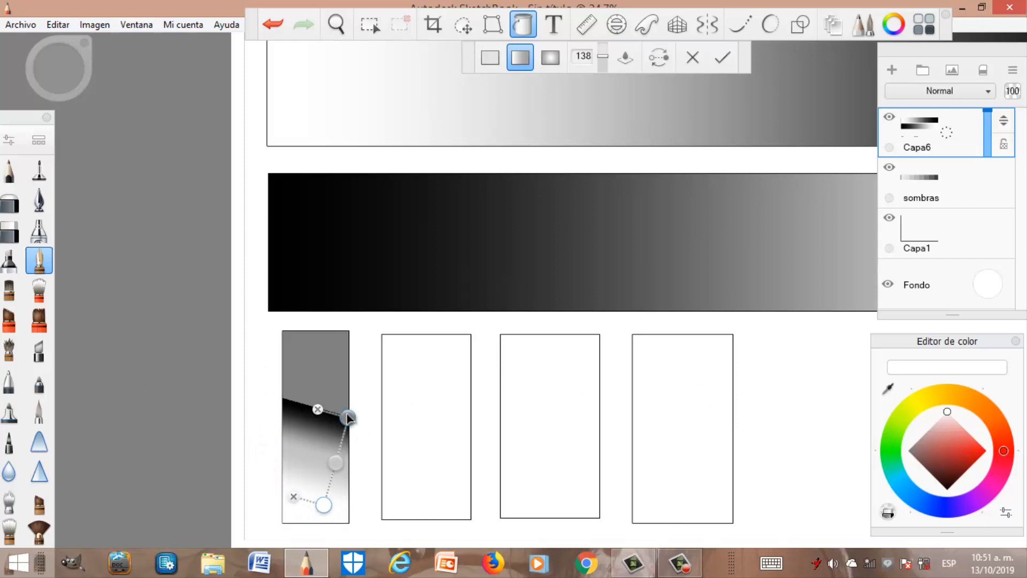
pyautogui.moveTo(348, 417)
pyautogui.mouseDown()
pyautogui.moveTo(321, 391)
pyautogui.moveTo(320, 333)
pyautogui.mouseUp()
pyautogui.click(320, 422)
# Extend the vertical gradient's white and grey end stops just beyond the rectangle, centre the light grey stop, and apply the fill
pyautogui.moveTo(321, 421); pyautogui.dragTo(322, 456)
pyautogui.moveTo(323, 503); pyautogui.dragTo(322, 531)
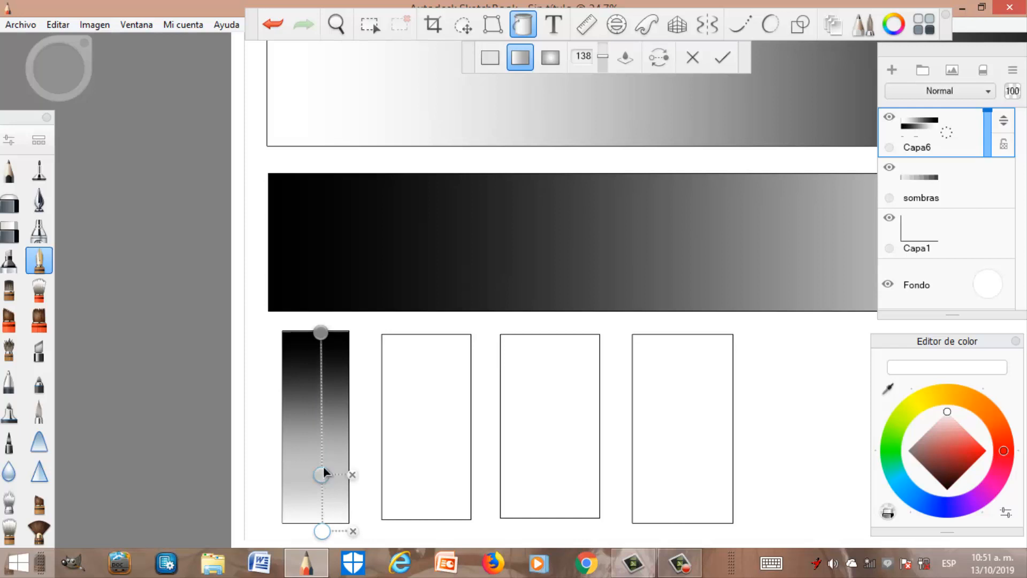
pyautogui.moveTo(324, 343); pyautogui.dragTo(320, 335)
pyautogui.moveTo(321, 466); pyautogui.dragTo(317, 417)
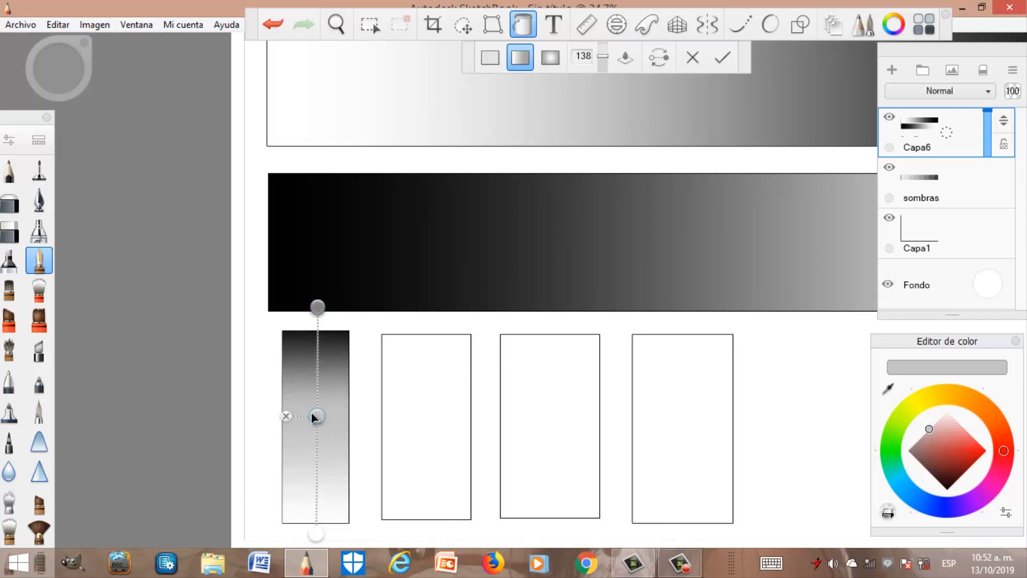
pyautogui.click(723, 60)
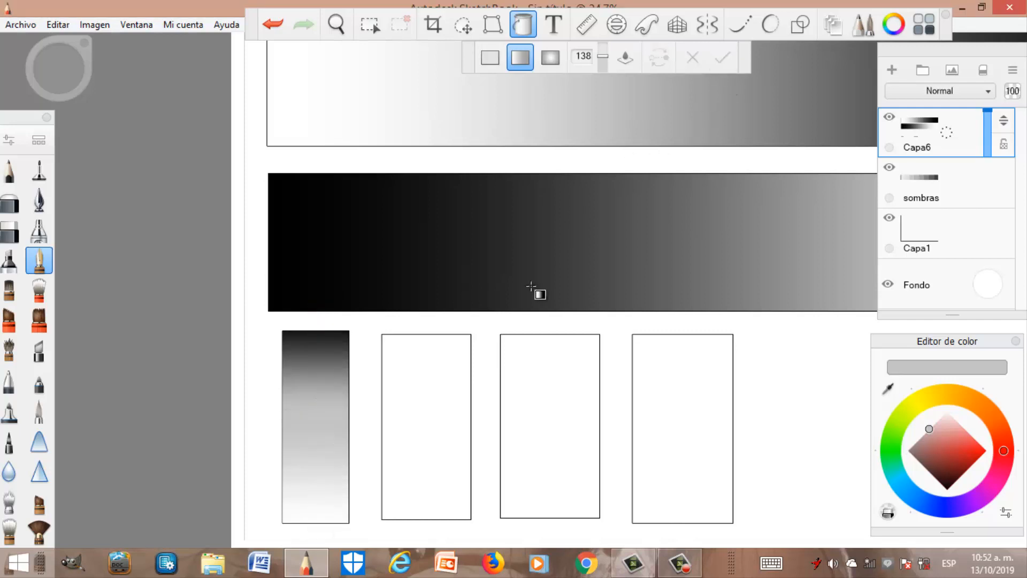
# Fill the second small rectangle with a radial gradient, centring the white stop and pulling the grey stop past the right edge
pyautogui.scroll(-1, 385, 396)
pyautogui.scroll(2, 373, 389)
pyautogui.scroll(-3, 373, 389)
pyautogui.scroll(2, 373, 388)
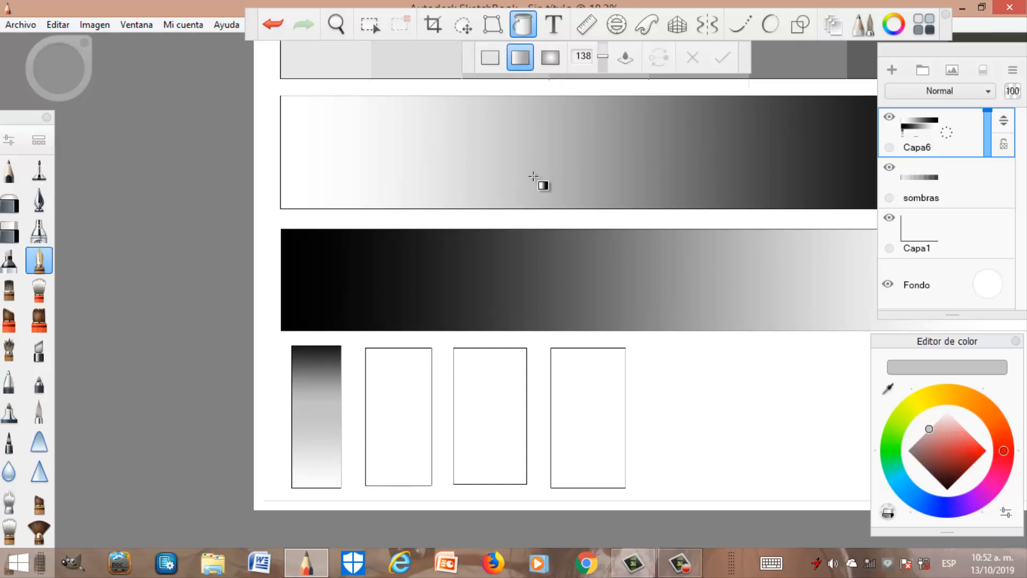
pyautogui.click(550, 56)
pyautogui.click(394, 417)
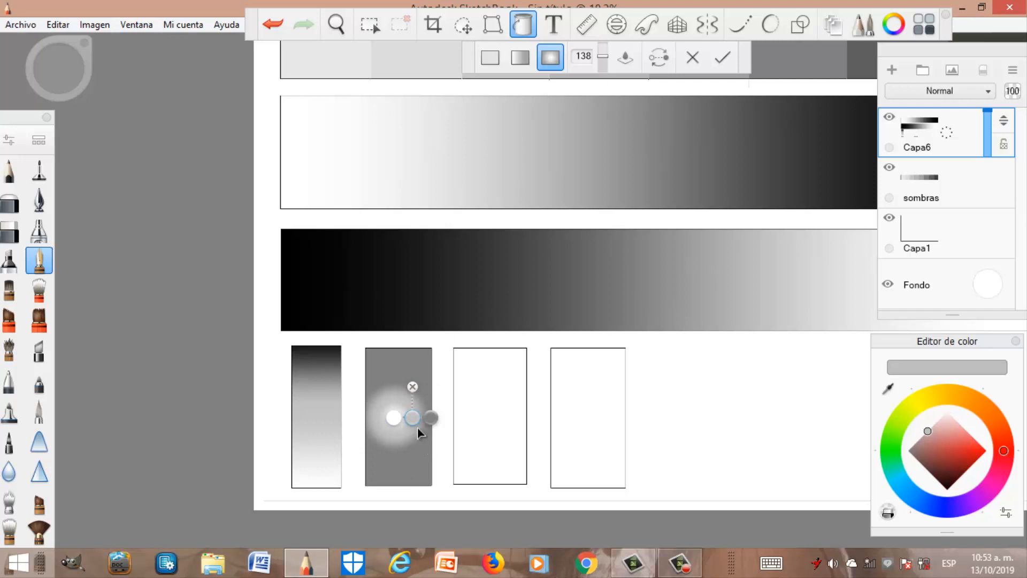
pyautogui.moveTo(412, 418); pyautogui.dragTo(461, 418)
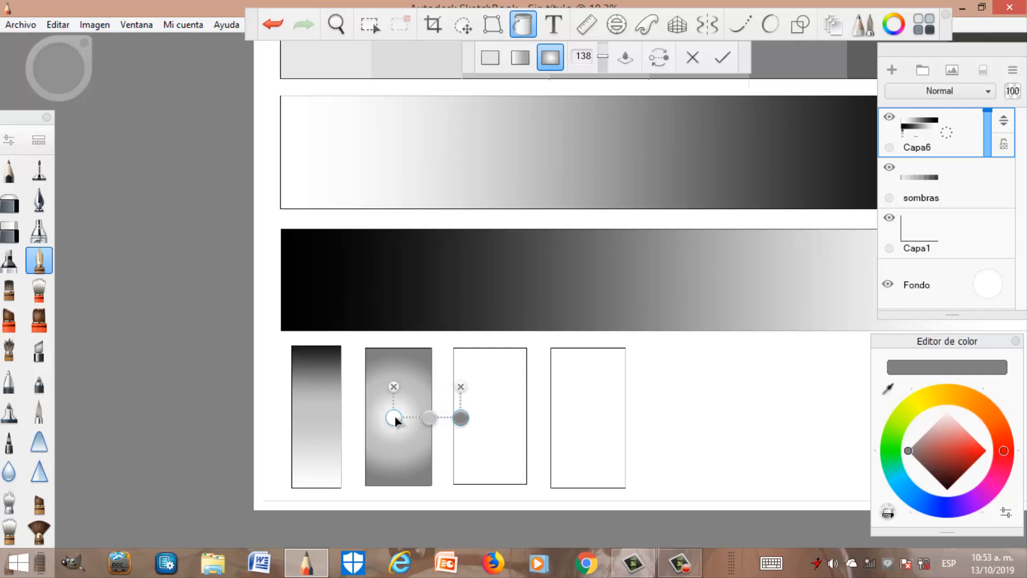
pyautogui.click(395, 415)
pyautogui.moveTo(395, 414); pyautogui.dragTo(395, 416)
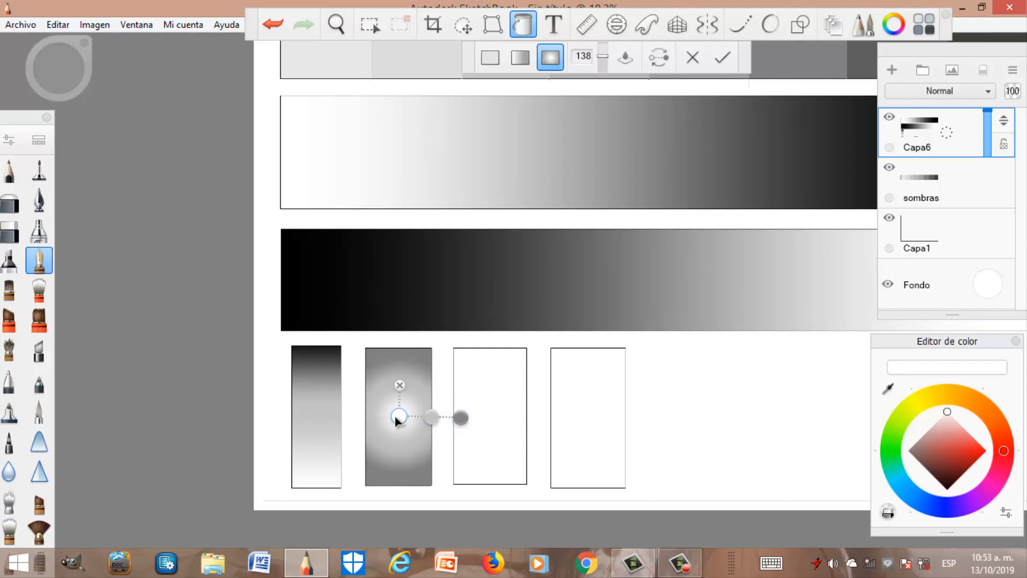
# Move the radial gradient's light grey and dark grey stops farther right, outside the second rectangle, and apply the fill
pyautogui.scroll(2, 385, 420)
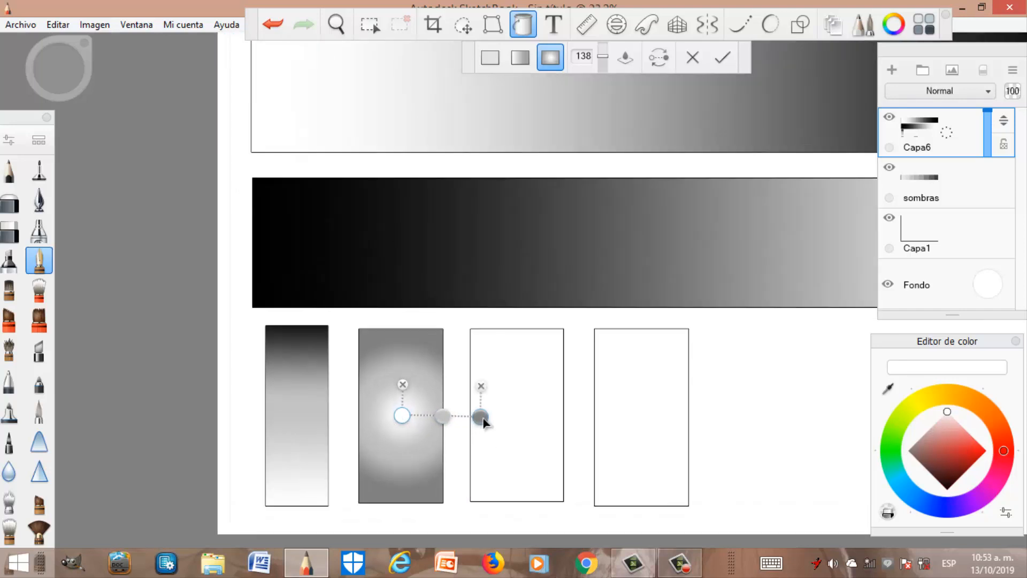
pyautogui.click(481, 418)
pyautogui.moveTo(481, 416)
pyautogui.mouseDown()
pyautogui.moveTo(521, 413)
pyautogui.moveTo(468, 414)
pyautogui.mouseUp()
pyautogui.click(467, 413)
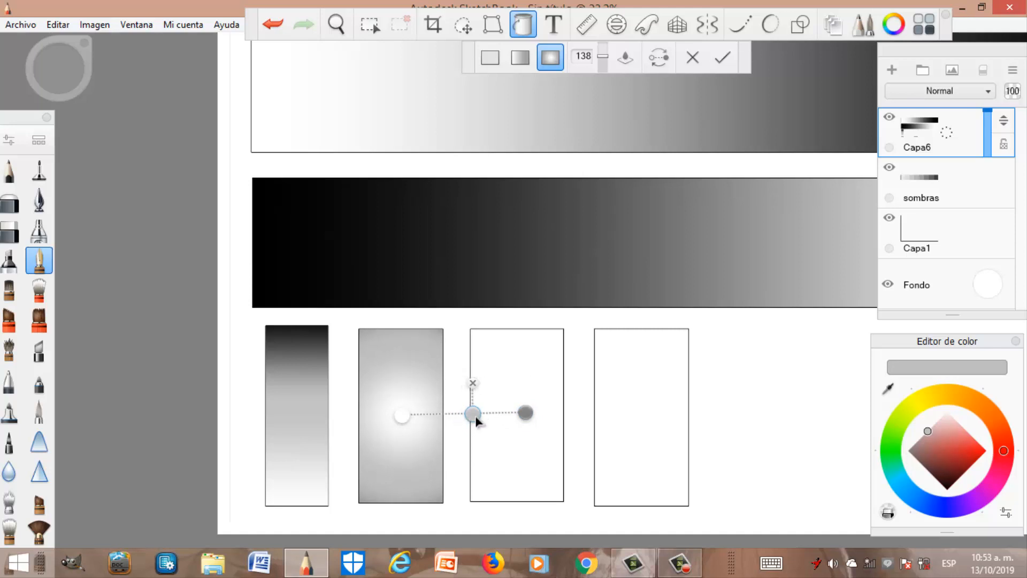
pyautogui.click(722, 58)
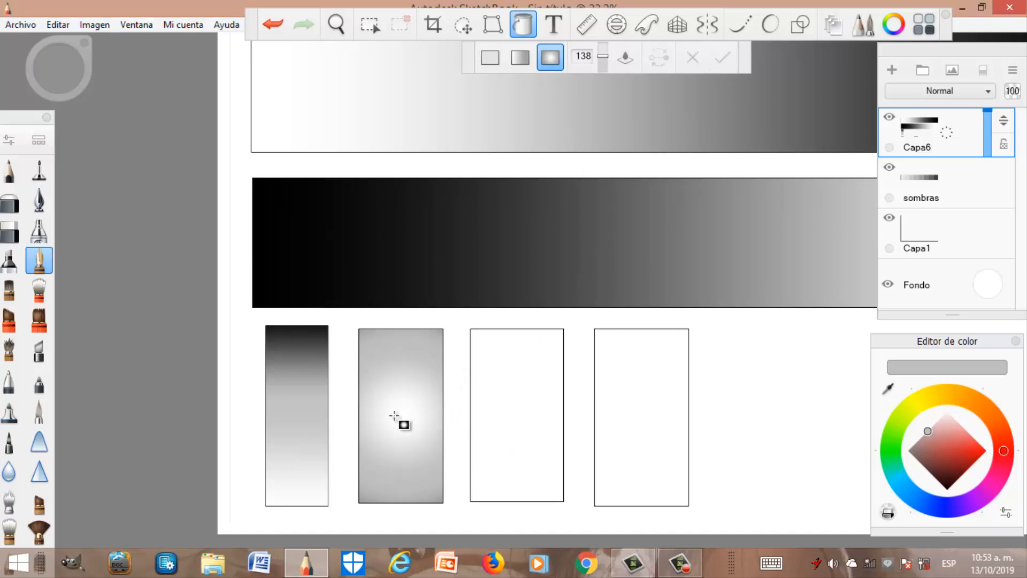
# Draw a wide black-outlined ellipse to the right of the fourth small rectangle
pyautogui.scroll(3, 431, 428)
pyautogui.scroll(-4, 431, 417)
pyautogui.scroll(-3, 348, 401)
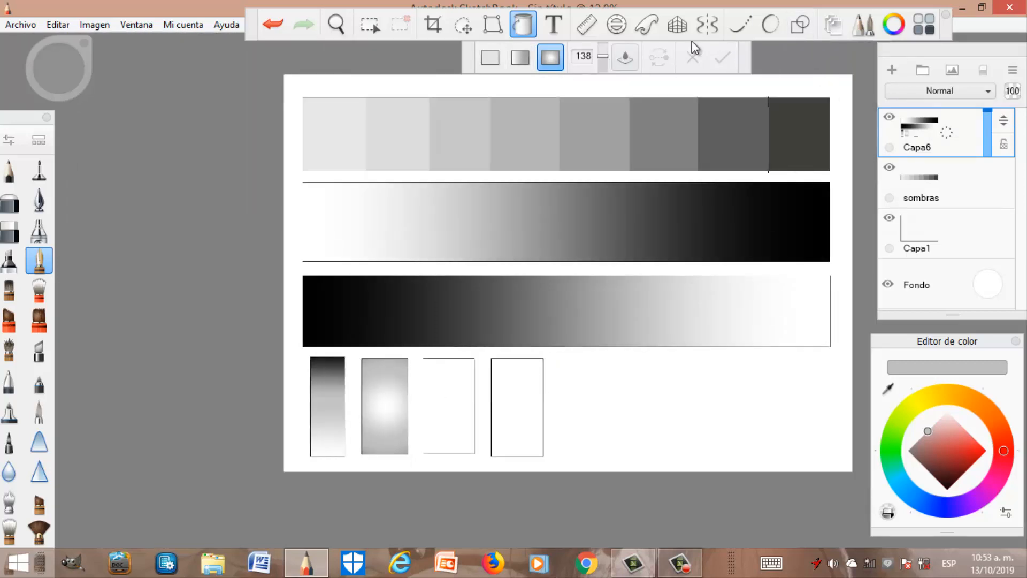
pyautogui.click(800, 24)
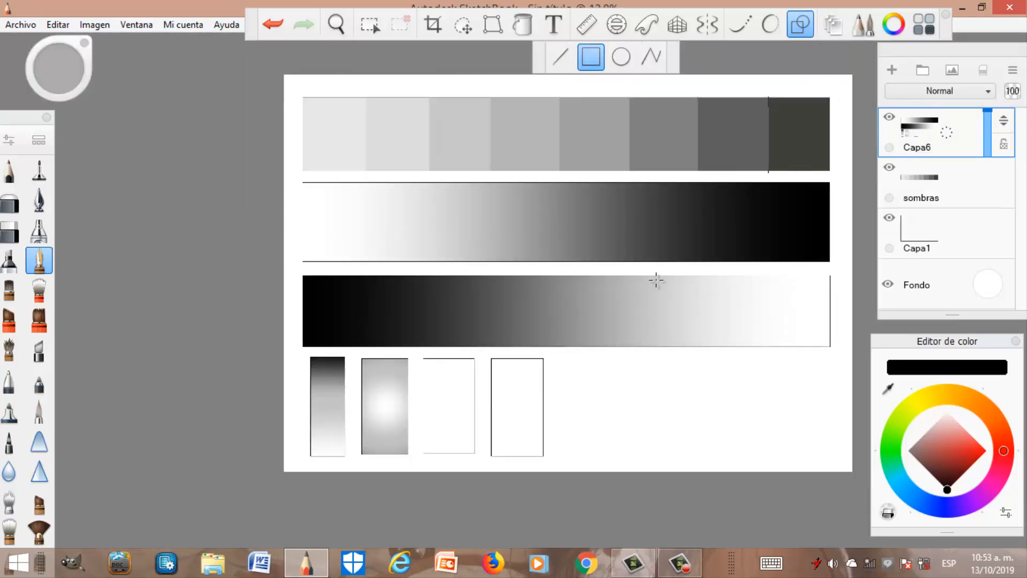
pyautogui.click(621, 56)
pyautogui.scroll(2, 628, 409)
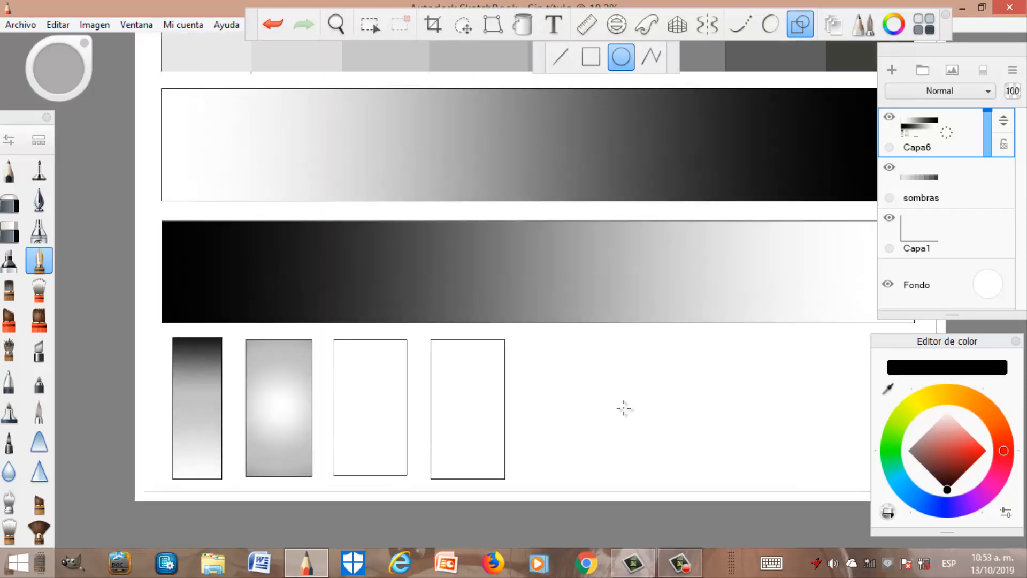
pyautogui.moveTo(626, 408); pyautogui.dragTo(540, 352)
# Fill the ellipse with a radial gradient at tolerance 138 and shift its white stop toward the upper left
pyautogui.click(524, 25)
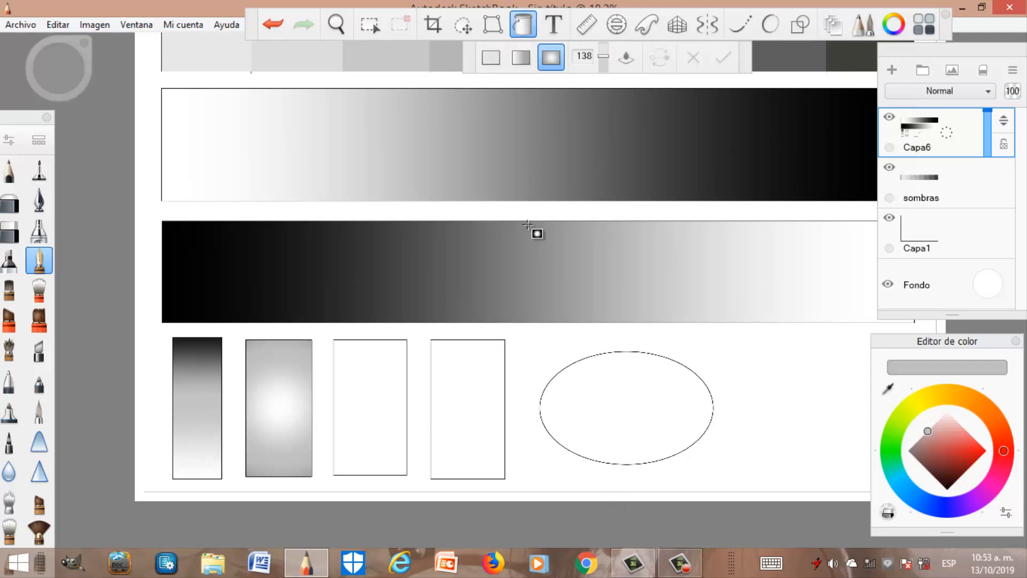
pyautogui.click(627, 411)
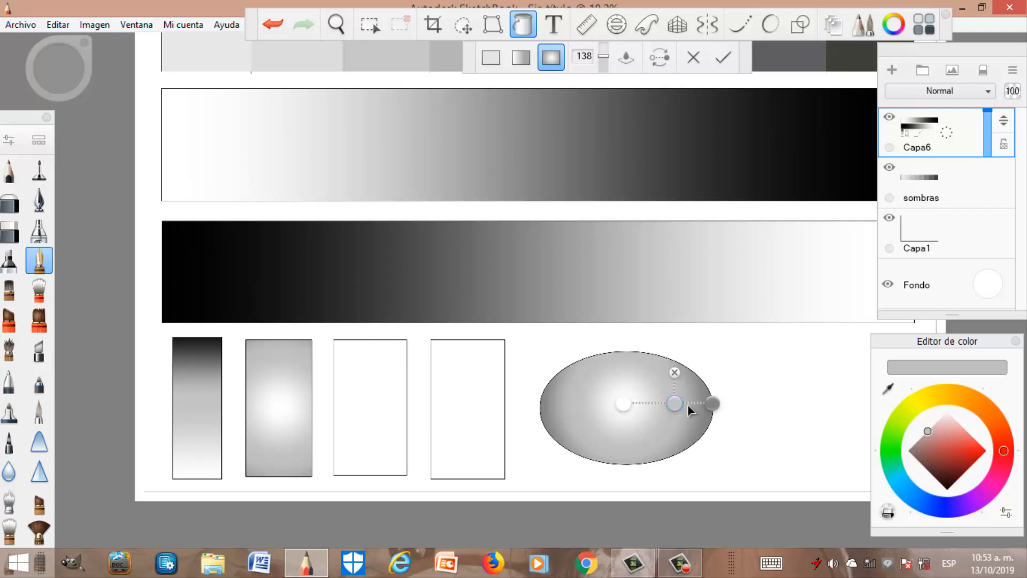
pyautogui.scroll(2, 685, 406)
pyautogui.click(718, 406)
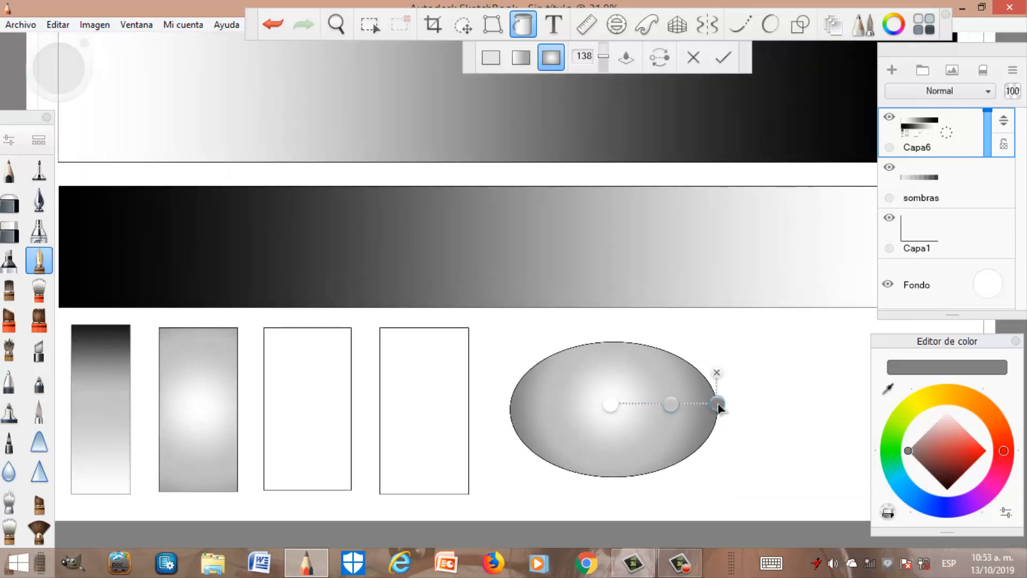
pyautogui.moveTo(611, 404); pyautogui.dragTo(580, 373)
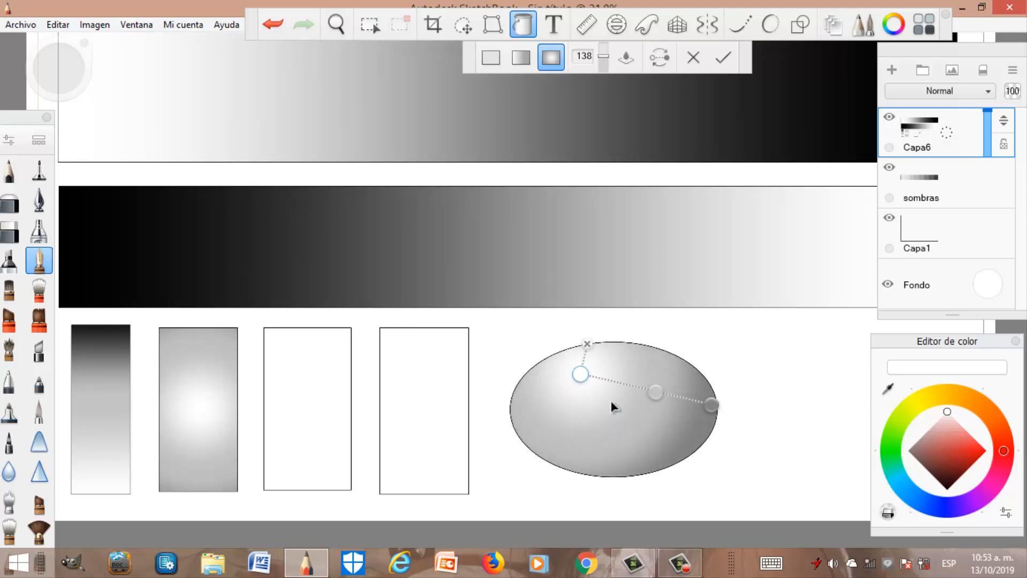
# Move the ellipse gradient's dark grey stop to the lower right, pull the light grey stop toward the centre, and apply the fill
pyautogui.moveTo(711, 404)
pyautogui.mouseDown()
pyautogui.moveTo(708, 447)
pyautogui.moveTo(723, 464)
pyautogui.moveTo(695, 452)
pyautogui.moveTo(722, 466)
pyautogui.moveTo(714, 463)
pyautogui.mouseUp()
pyautogui.click(645, 417)
pyautogui.moveTo(661, 427); pyautogui.dragTo(621, 402)
pyautogui.moveTo(713, 463)
pyautogui.mouseDown()
pyautogui.moveTo(702, 458)
pyautogui.moveTo(716, 389)
pyautogui.moveTo(710, 469)
pyautogui.mouseUp()
pyautogui.click(723, 58)
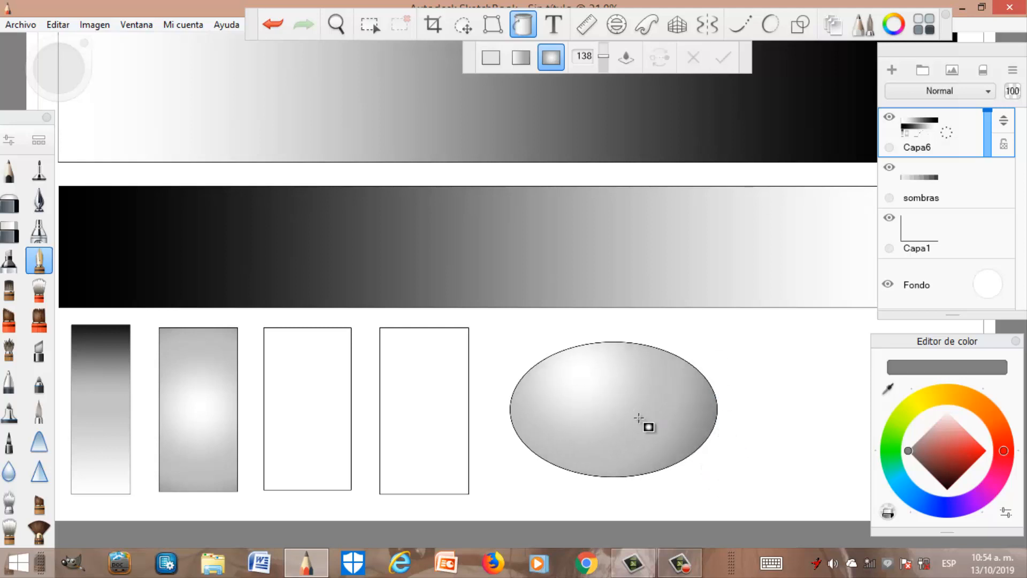
# Examine the whole page, and the shaded ellipse and its black outline up close
pyautogui.scroll(-3, 648, 294)
pyautogui.scroll(3, 594, 388)
pyautogui.scroll(-4, 553, 419)
pyautogui.scroll(-2, 553, 421)
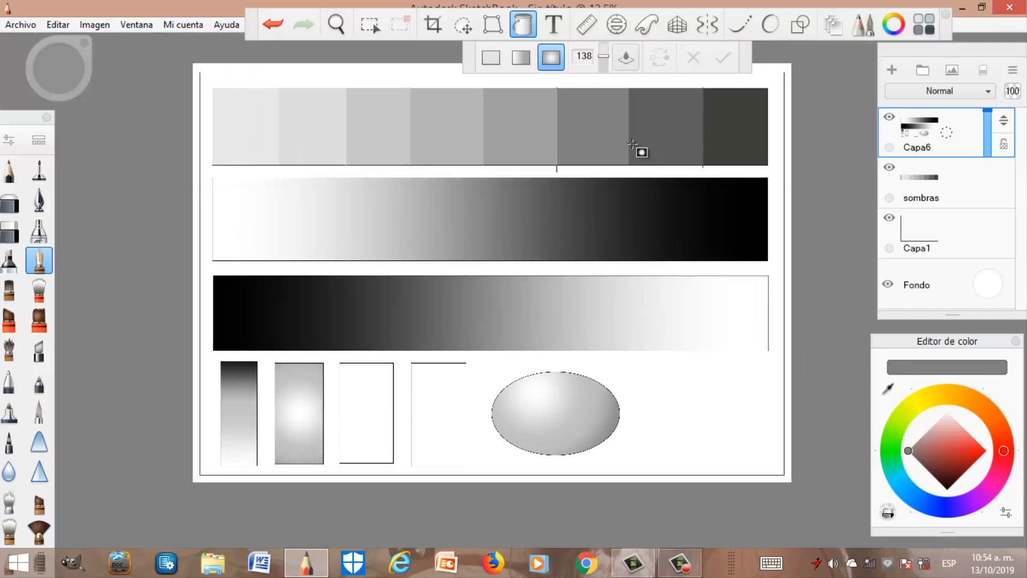
pyautogui.scroll(5, 532, 445)
pyautogui.scroll(1, 436, 377)
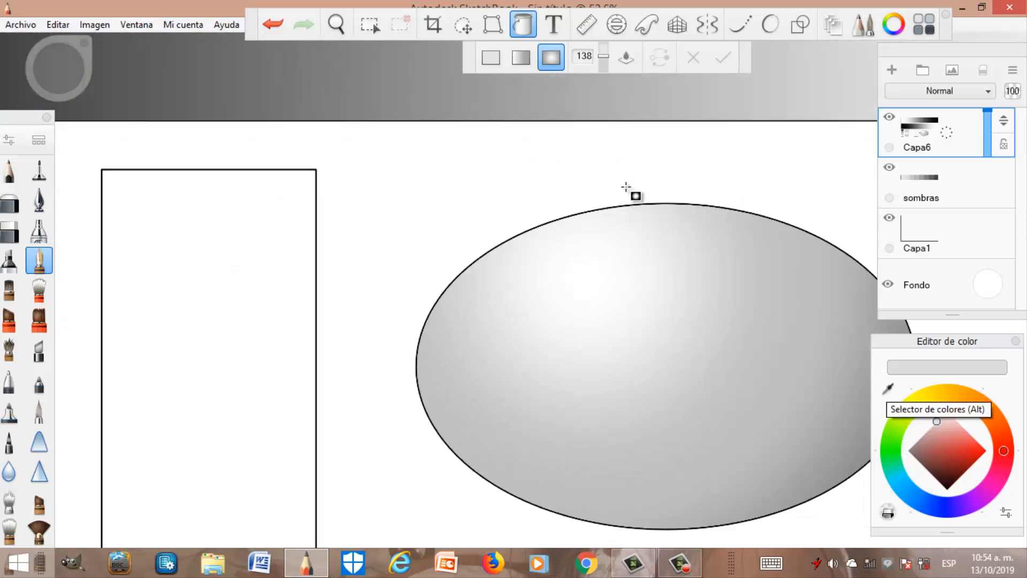
pyautogui.scroll(3, 422, 323)
pyautogui.scroll(-2, 492, 213)
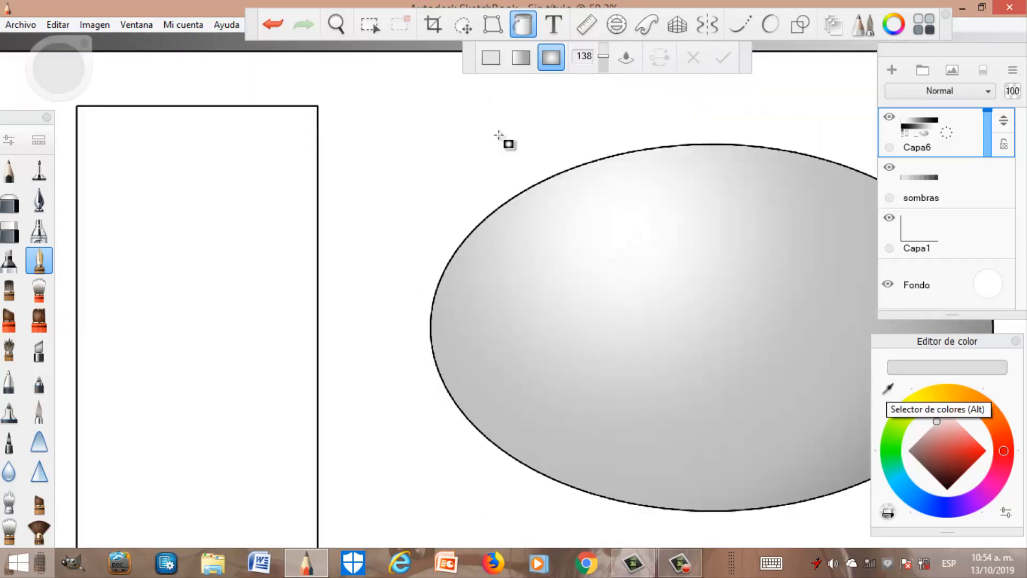
# Recolor the ellipse's black outline with a solid fill in the light grey sampled from the ellipse's upper-left area
pyautogui.click(492, 59)
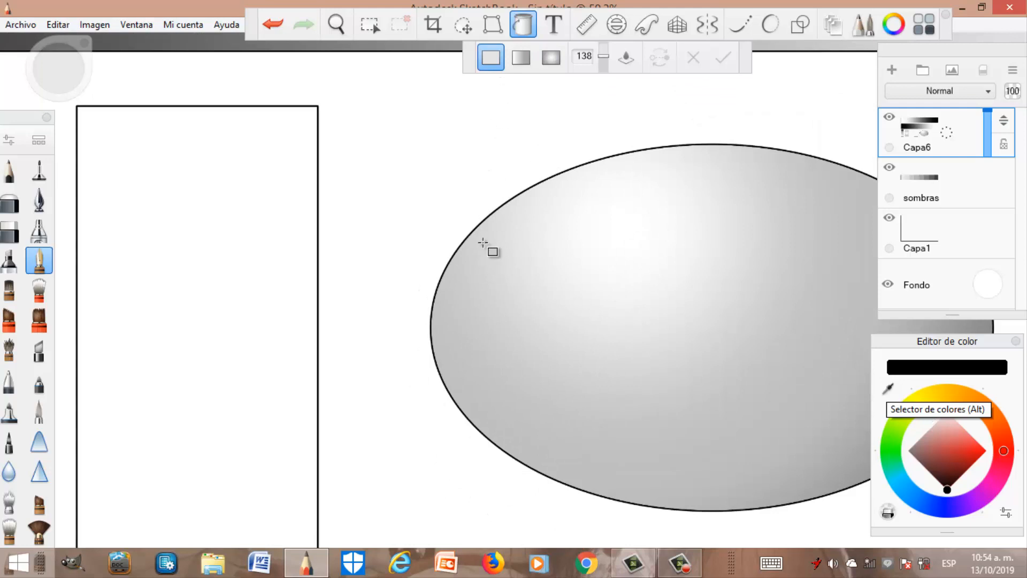
pyautogui.scroll(-3, 514, 294)
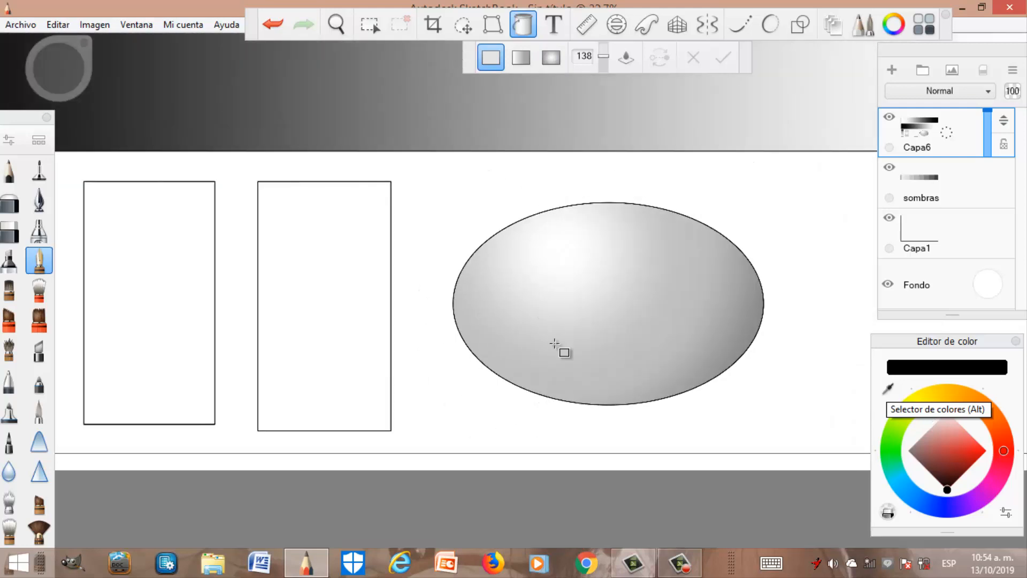
pyautogui.scroll(2, 666, 262)
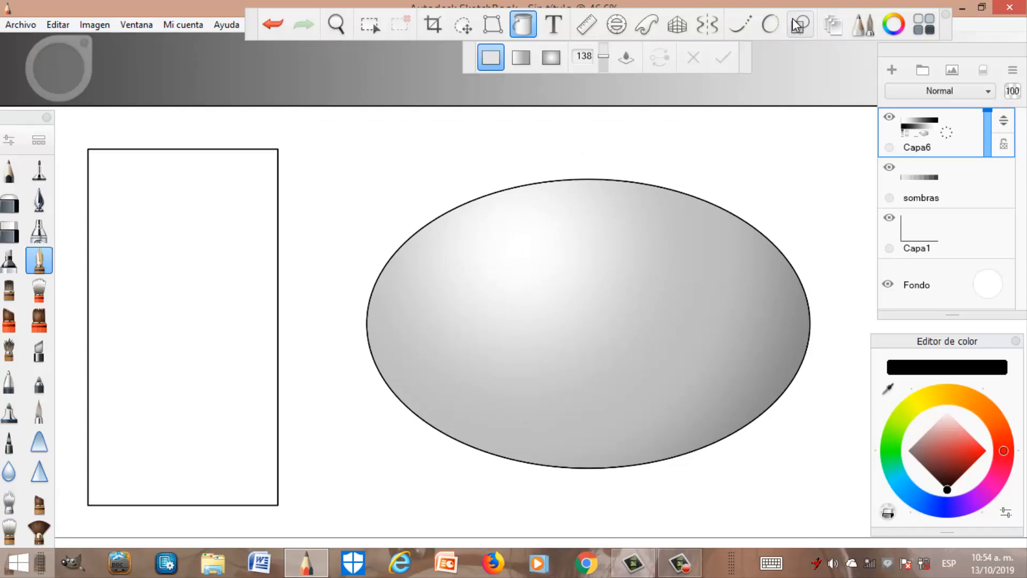
pyautogui.scroll(5, 409, 257)
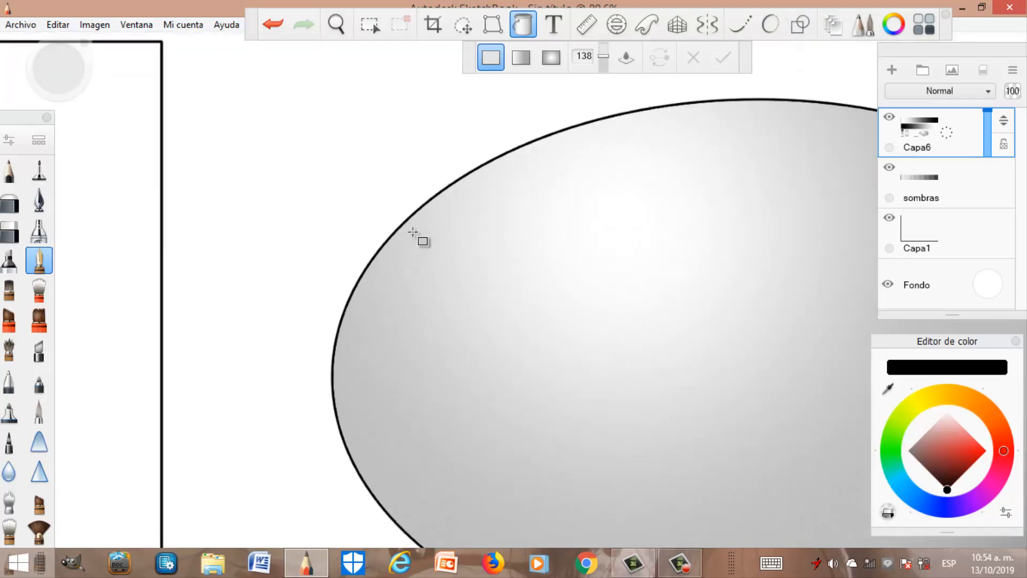
pyautogui.scroll(-3, 347, 287)
pyautogui.scroll(-2, 347, 286)
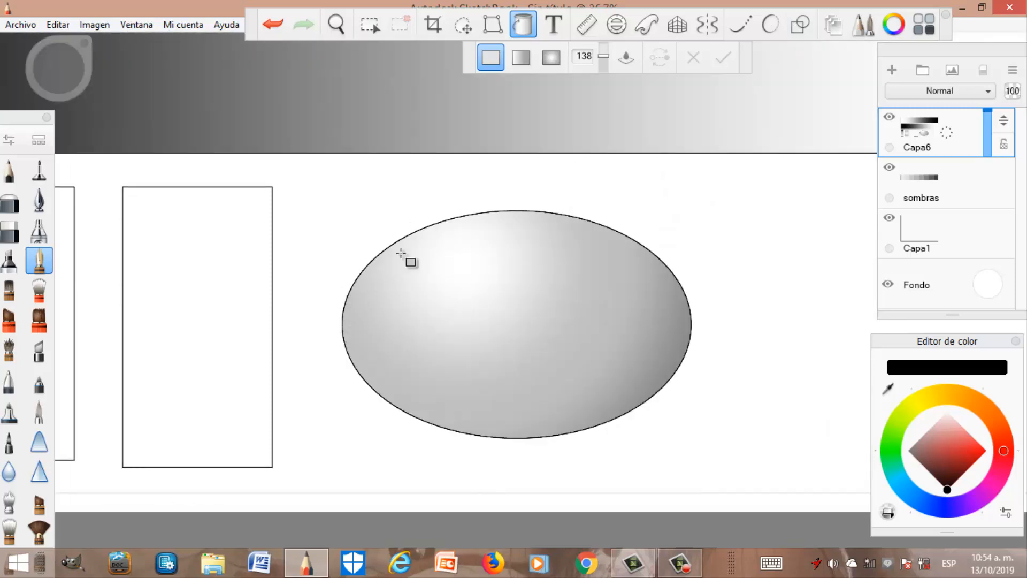
pyautogui.scroll(4, 692, 351)
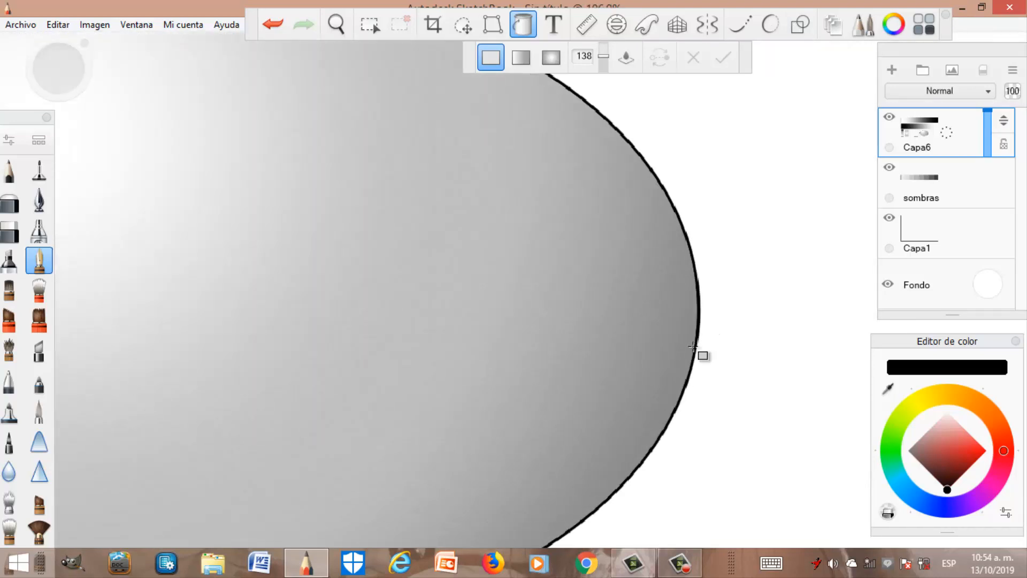
pyautogui.scroll(-5, 702, 319)
pyautogui.click(890, 388)
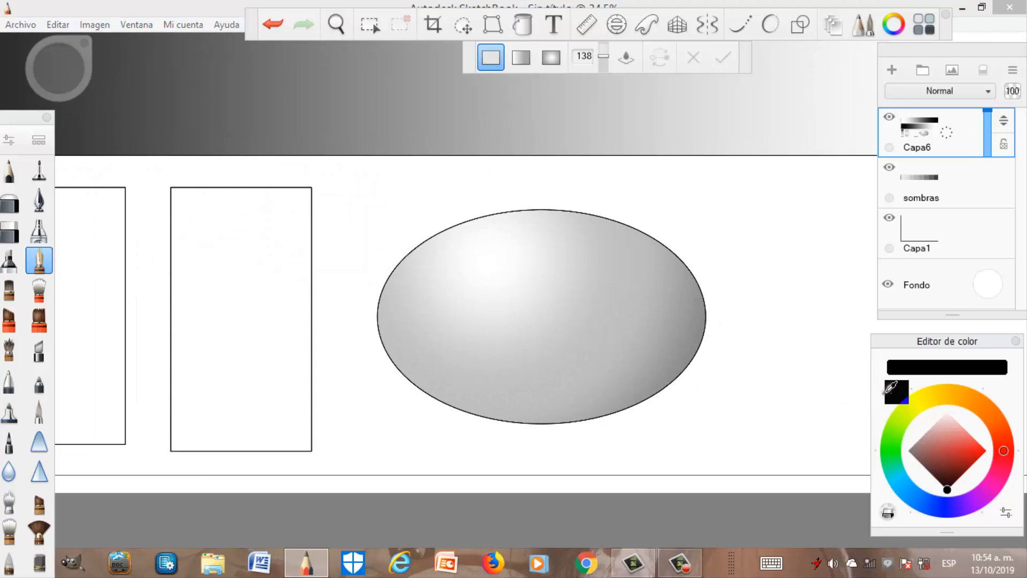
pyautogui.click(411, 265)
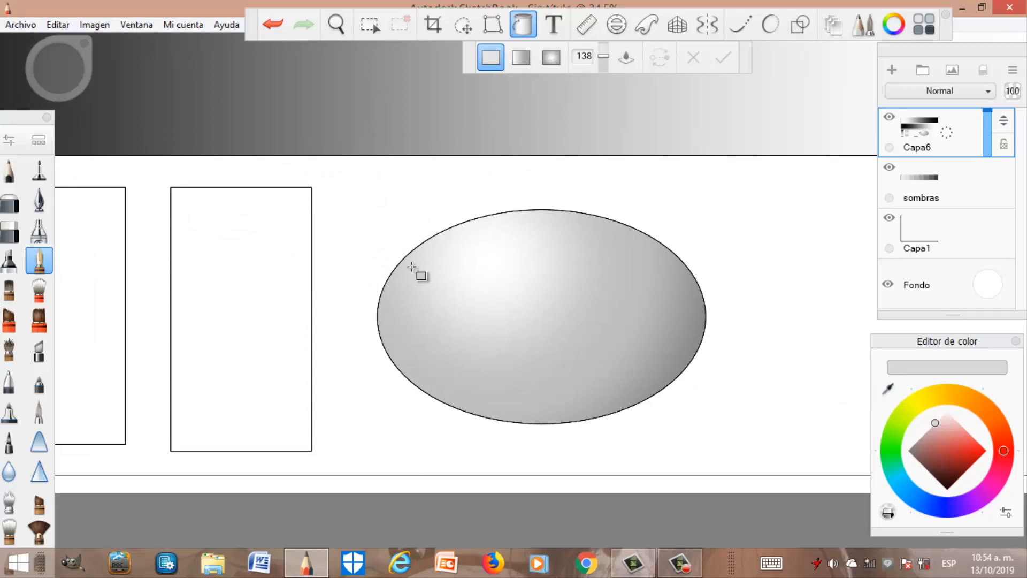
pyautogui.scroll(5, 415, 257)
pyautogui.click(419, 246)
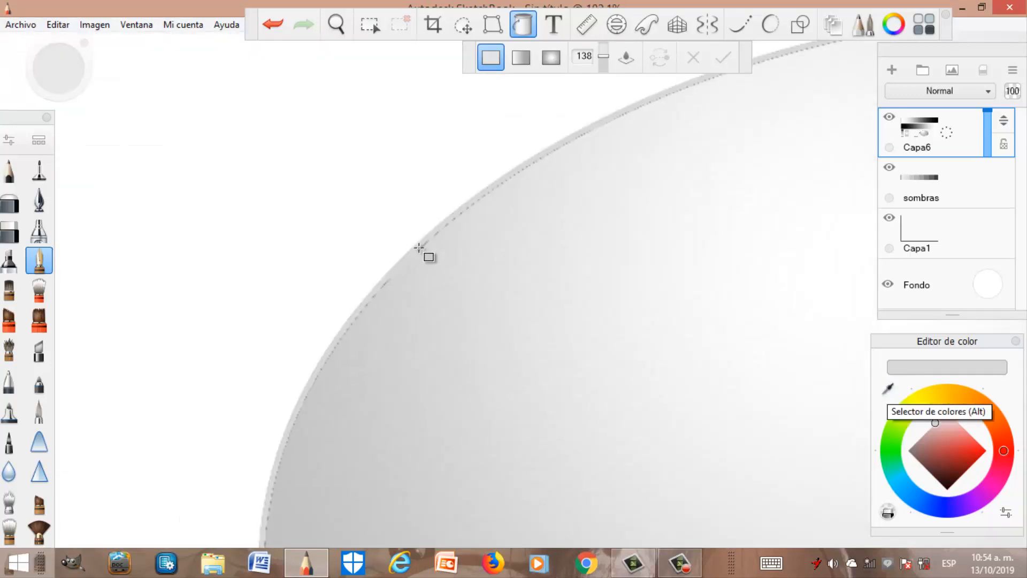
# Examine the recolored ellipse outline along its upper and right edges, close up and at reduced size
pyautogui.scroll(-5, 417, 267)
pyautogui.scroll(5, 470, 235)
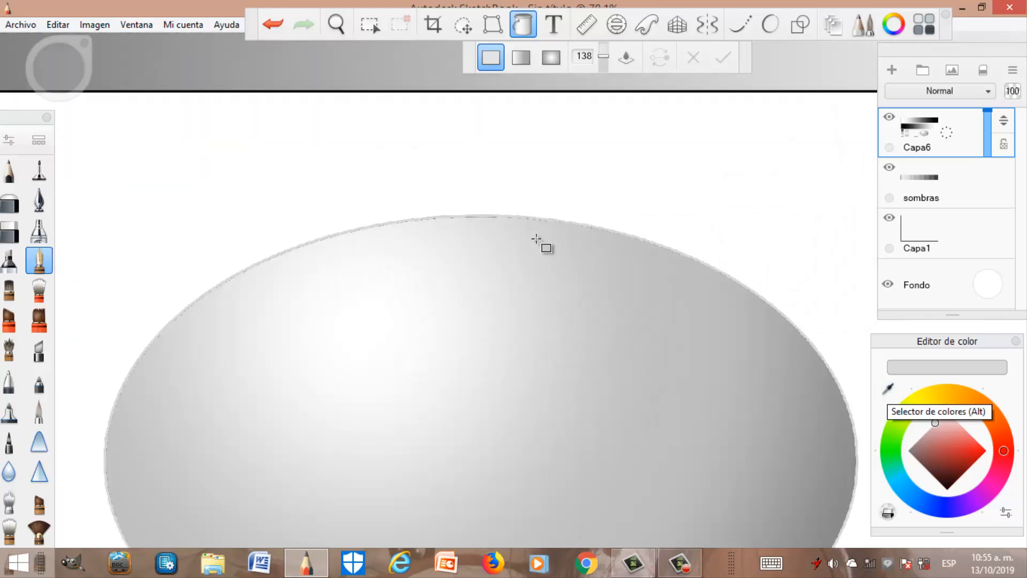
pyautogui.scroll(-4, 770, 351)
pyautogui.scroll(3, 784, 415)
pyautogui.scroll(3, 784, 415)
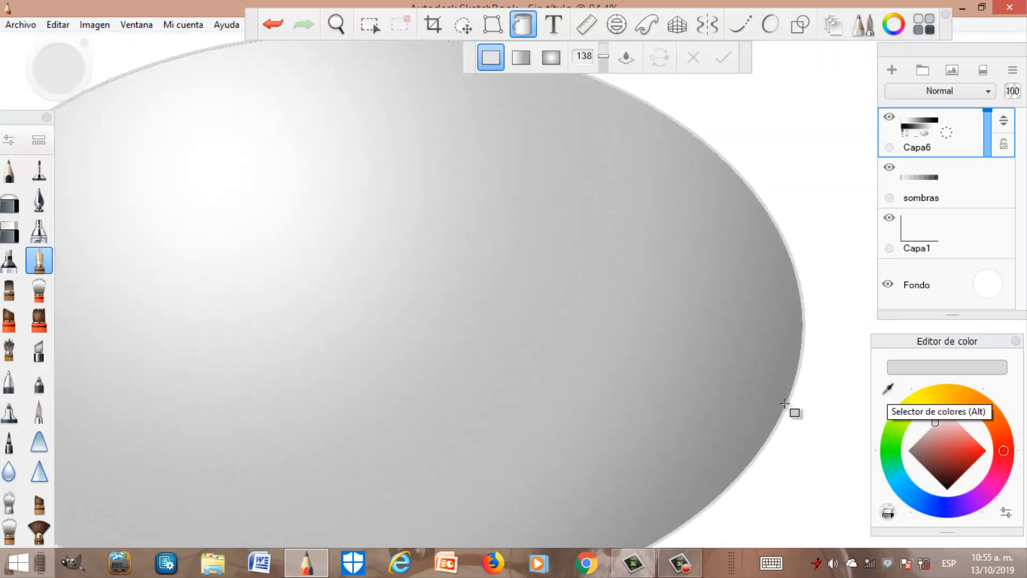
pyautogui.scroll(-2, 807, 395)
pyautogui.scroll(-3, 775, 380)
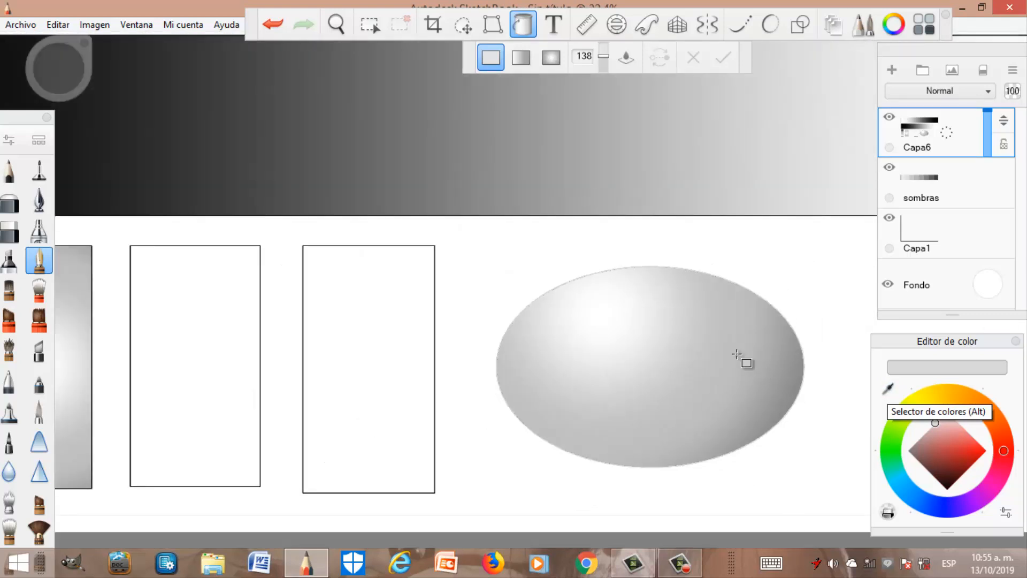
pyautogui.scroll(2, 745, 339)
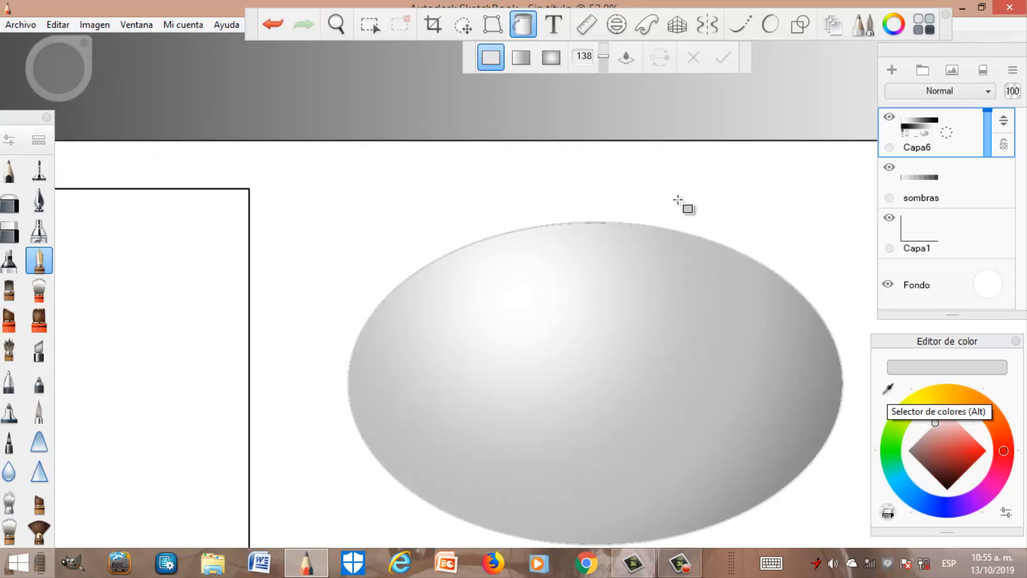
# Undo the outline recolor, then take the hard eraser and fit an ellipse guide roughly over the shaded ellipse
pyautogui.hotkey('ctrl', 'z')
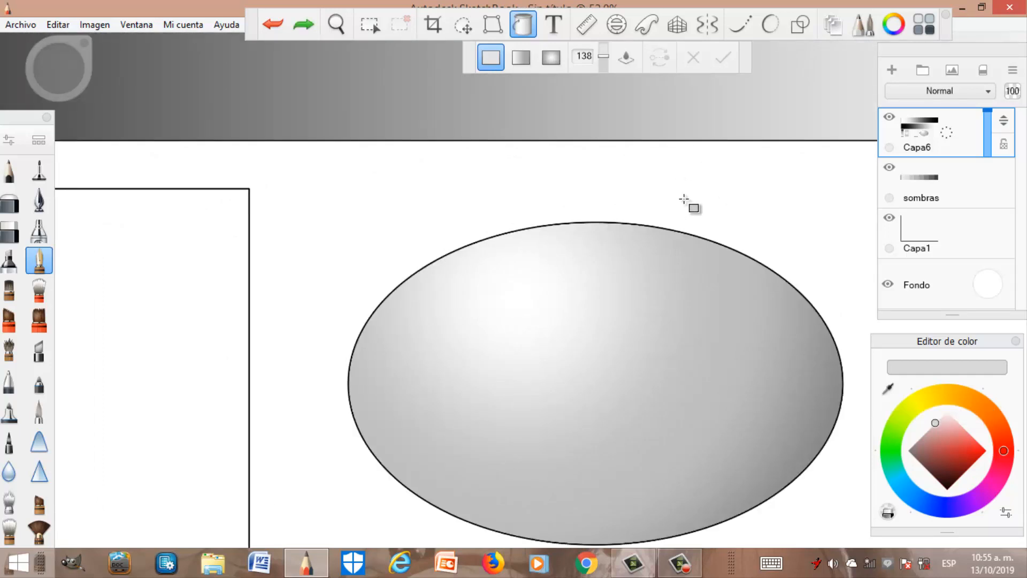
pyautogui.click(9, 231)
pyautogui.click(616, 24)
pyautogui.moveTo(610, 368); pyautogui.dragTo(603, 367)
pyautogui.moveTo(346, 367); pyautogui.dragTo(389, 367)
pyautogui.moveTo(604, 274); pyautogui.dragTo(603, 228)
pyautogui.scroll(-3, 583, 284)
pyautogui.moveTo(603, 366); pyautogui.dragTo(592, 346)
pyautogui.moveTo(380, 345); pyautogui.dragTo(410, 345)
pyautogui.scroll(2, 517, 354)
# Fine-tune the ellipse guide's position, width and height so it runs just outside the shaded ellipse
pyautogui.moveTo(592, 225); pyautogui.dragTo(592, 215)
pyautogui.moveTo(774, 345); pyautogui.dragTo(775, 339)
pyautogui.moveTo(592, 345); pyautogui.dragTo(608, 344)
pyautogui.moveTo(604, 213); pyautogui.dragTo(604, 222)
pyautogui.moveTo(425, 349); pyautogui.dragTo(382, 351)
pyautogui.moveTo(608, 344); pyautogui.dragTo(606, 350)
pyautogui.moveTo(601, 203); pyautogui.dragTo(600, 184)
pyautogui.moveTo(381, 356); pyautogui.dragTo(388, 356)
pyautogui.moveTo(605, 349); pyautogui.dragTo(603, 346)
pyautogui.moveTo(599, 186); pyautogui.dragTo(599, 194)
pyautogui.moveTo(389, 352); pyautogui.dragTo(392, 351)
pyautogui.moveTo(606, 349); pyautogui.dragTo(606, 348)
pyautogui.moveTo(387, 353); pyautogui.dragTo(391, 353)
pyautogui.moveTo(605, 348); pyautogui.dragTo(607, 349)
pyautogui.moveTo(602, 197); pyautogui.dragTo(603, 197)
pyautogui.moveTo(607, 350); pyautogui.dragTo(607, 349)
pyautogui.moveTo(613, 216)
pyautogui.mouseDown()
pyautogui.moveTo(583, 224)
pyautogui.moveTo(699, 448)
pyautogui.moveTo(614, 222)
pyautogui.mouseUp()
pyautogui.moveTo(393, 353); pyautogui.dragTo(391, 353)
# Erase the black outline all around the shaded ellipse along the guide, and remove the ellipse guide
pyautogui.moveTo(695, 236)
pyautogui.mouseDown()
pyautogui.moveTo(637, 217)
pyautogui.moveTo(428, 332)
pyautogui.mouseUp()
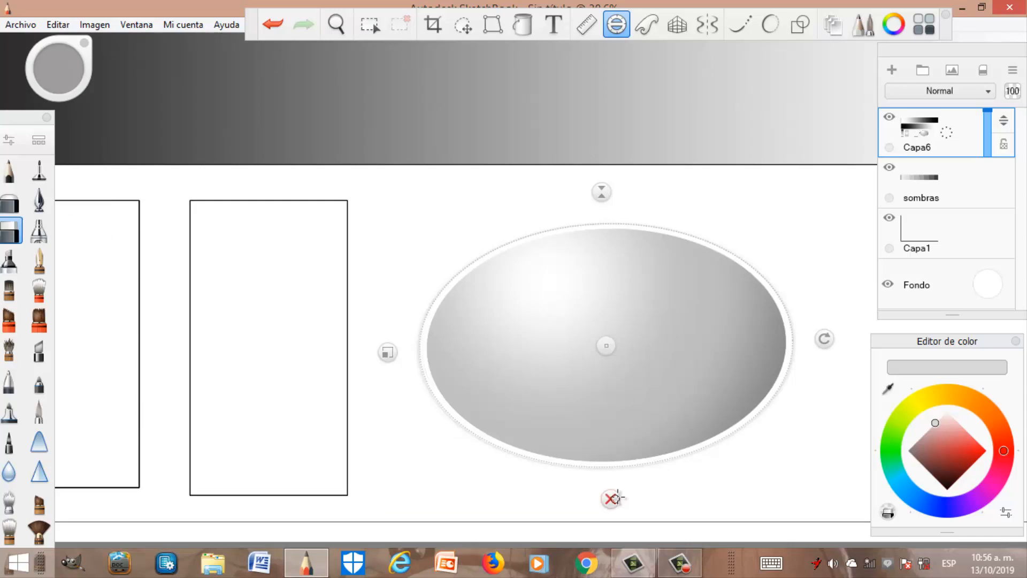
pyautogui.scroll(5, 444, 283)
pyautogui.scroll(-5, 492, 196)
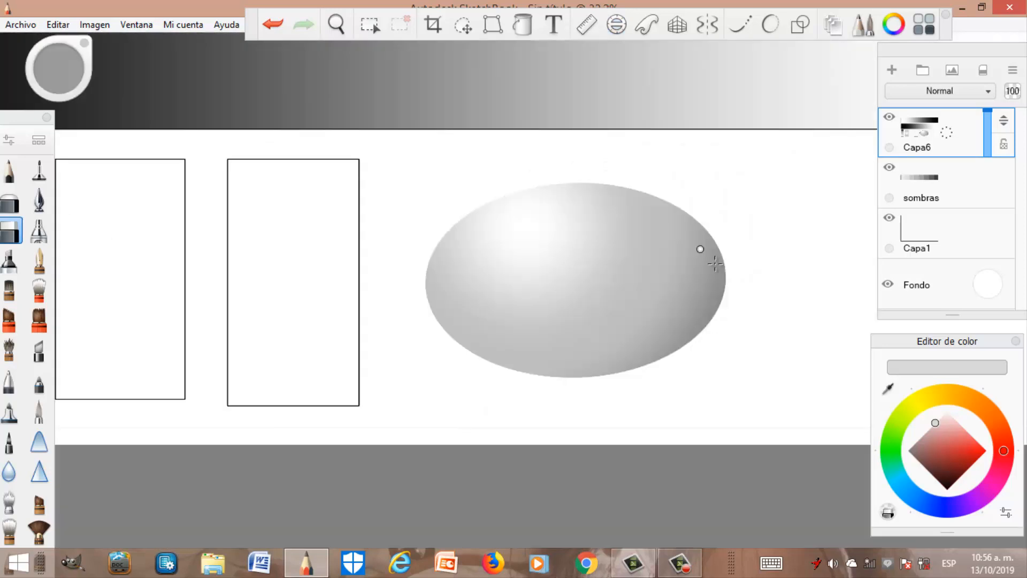
pyautogui.scroll(3, 712, 337)
pyautogui.scroll(-3, 642, 337)
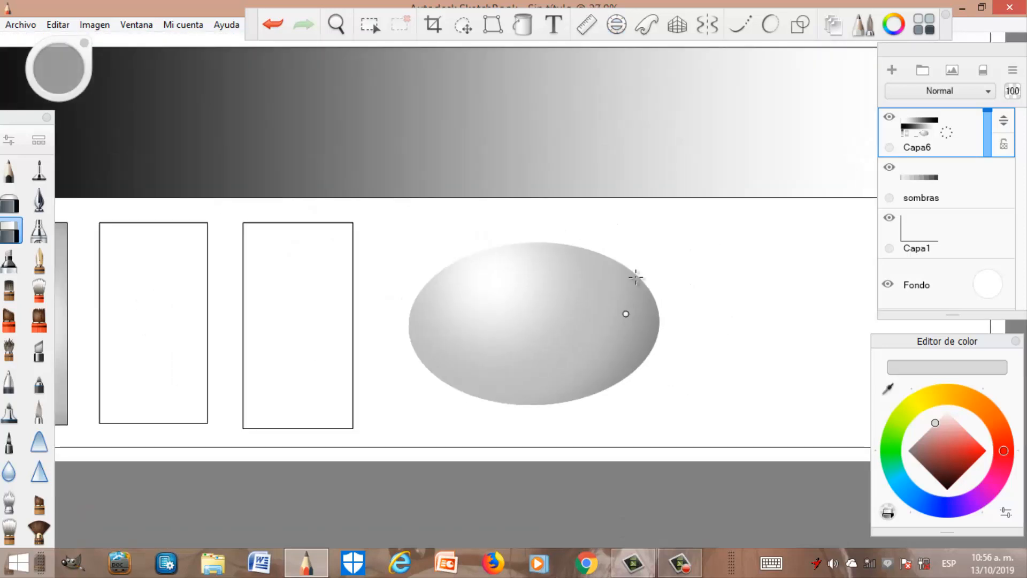
pyautogui.scroll(-2, 527, 319)
pyautogui.scroll(3, 569, 289)
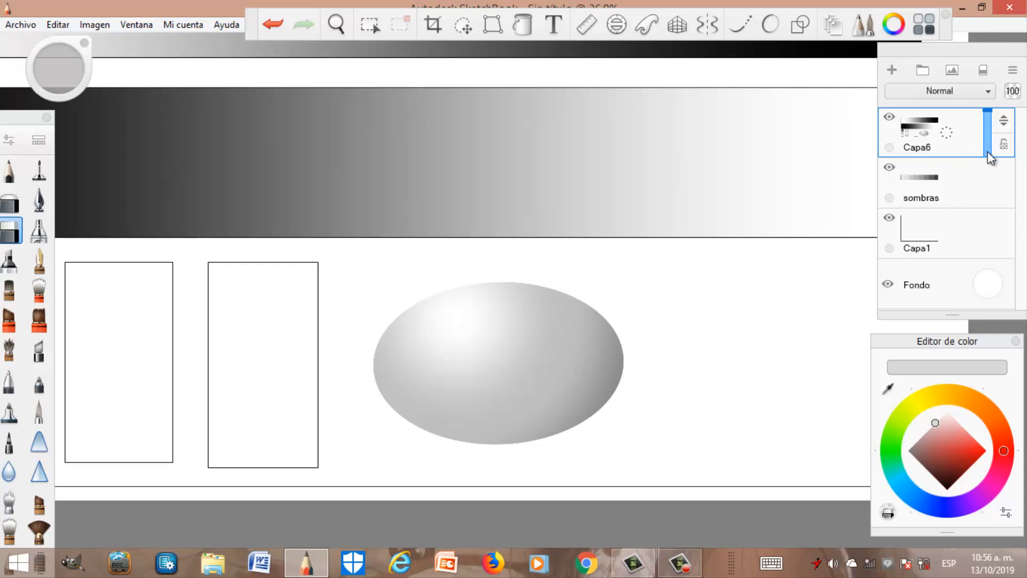
# Lock the transparency of layer Capa6
pyautogui.click(966, 181)
pyautogui.click(957, 143)
pyautogui.scroll(2, 428, 385)
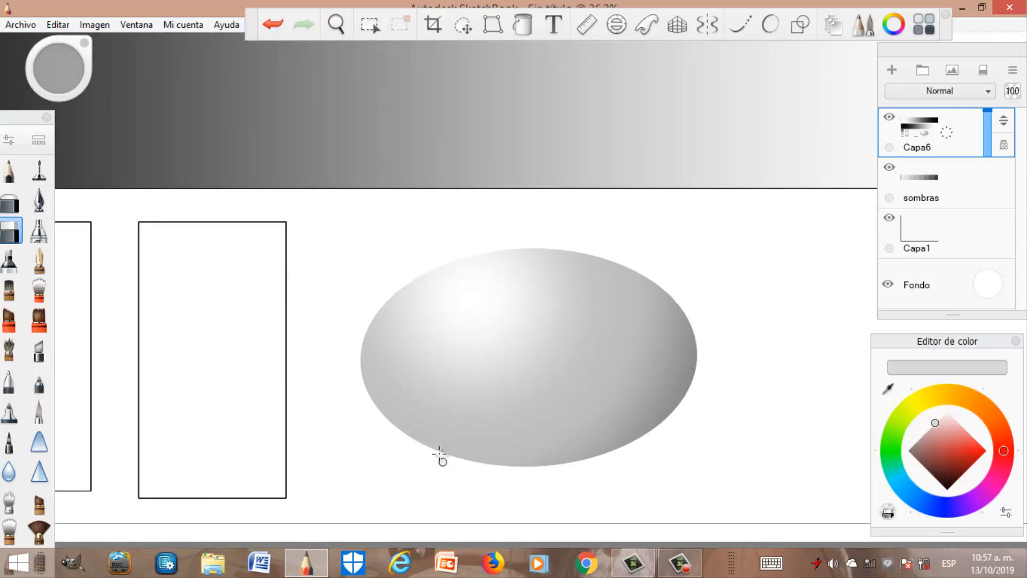
# Choose the airbrush with a neutral medium-dark grey, and move the brush puck beside the empty rectangle
pyautogui.click(40, 235)
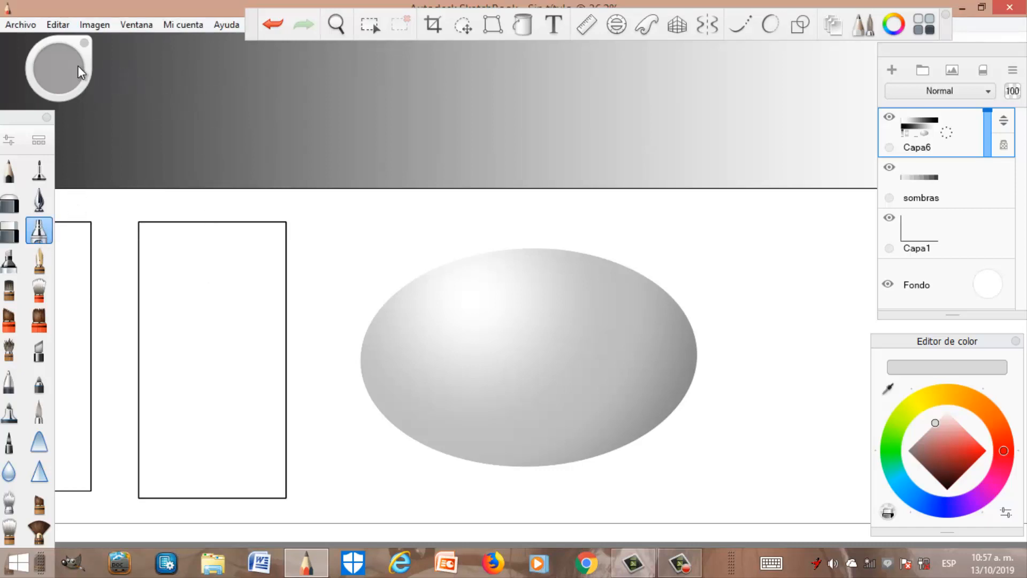
pyautogui.moveTo(86, 75)
pyautogui.mouseDown()
pyautogui.moveTo(129, 121)
pyautogui.moveTo(220, 118)
pyautogui.moveTo(165, 130)
pyautogui.moveTo(151, 226)
pyautogui.moveTo(130, 214)
pyautogui.mouseUp()
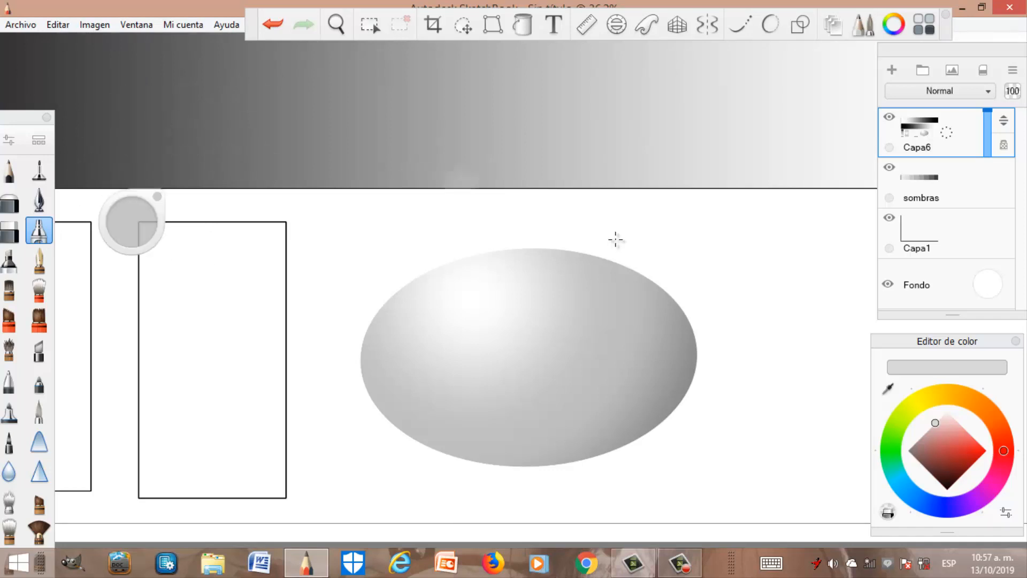
pyautogui.click(917, 446)
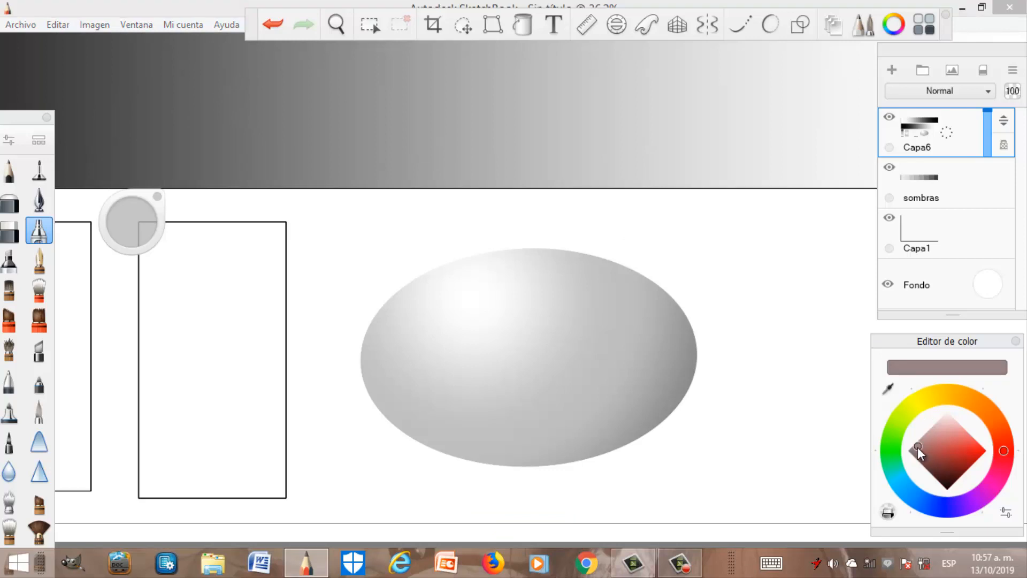
pyautogui.click(912, 455)
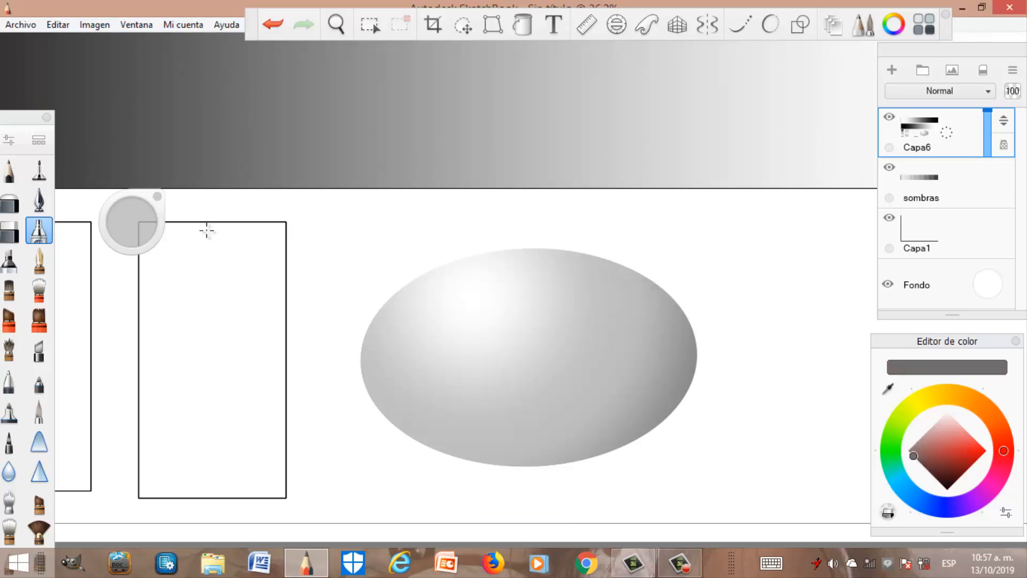
# Try to airbrush dark grey shading along the ellipse's right side
pyautogui.moveTo(124, 219); pyautogui.dragTo(127, 218)
pyautogui.moveTo(631, 307)
pyautogui.mouseDown()
pyautogui.moveTo(672, 288)
pyautogui.moveTo(683, 296)
pyautogui.moveTo(682, 336)
pyautogui.moveTo(674, 307)
pyautogui.moveTo(642, 303)
pyautogui.mouseUp()
pyautogui.moveTo(670, 321); pyautogui.dragTo(689, 321)
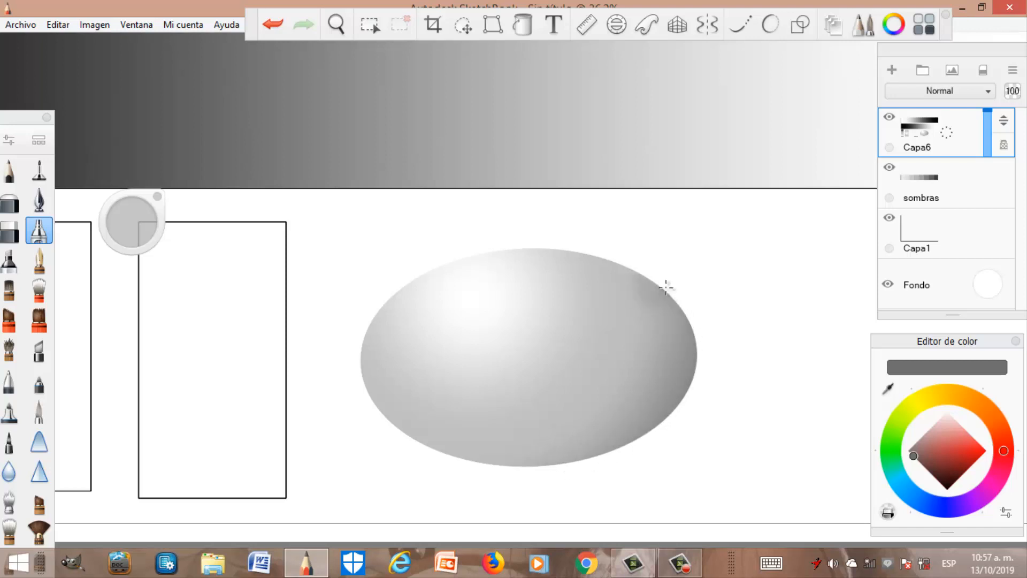
pyautogui.moveTo(629, 387); pyautogui.dragTo(661, 351)
# Airbrush grey shading around the ellipse's right and lower edges, and deepen it with a darker grey
pyautogui.moveTo(125, 220); pyautogui.dragTo(120, 215)
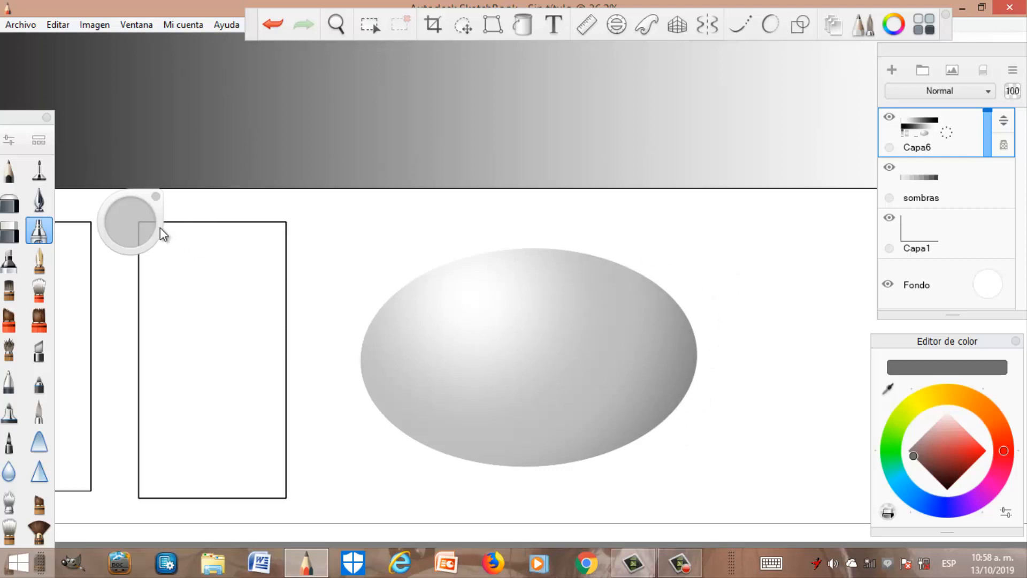
pyautogui.moveTo(160, 230); pyautogui.dragTo(165, 209)
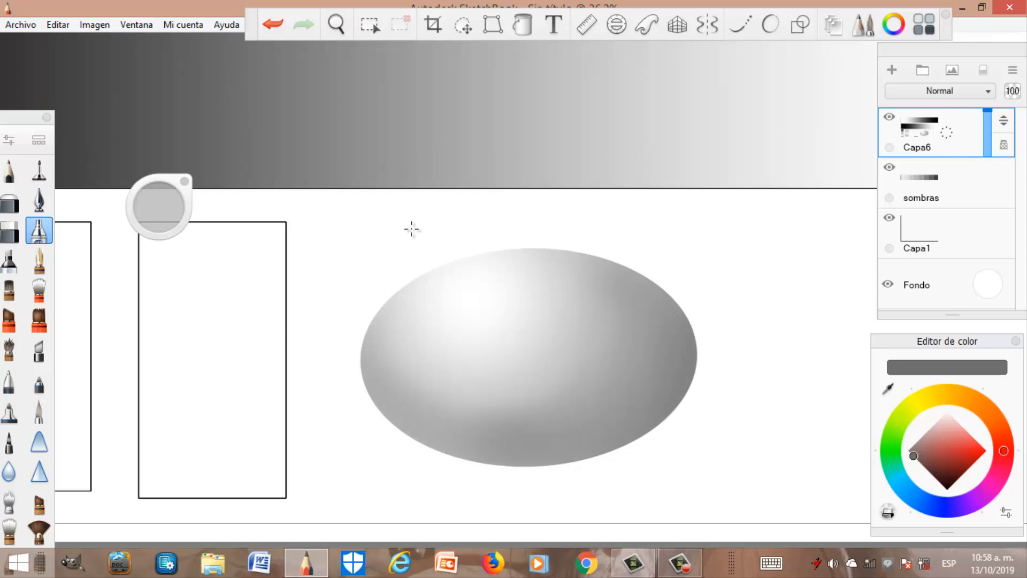
pyautogui.moveTo(167, 210); pyautogui.dragTo(165, 207)
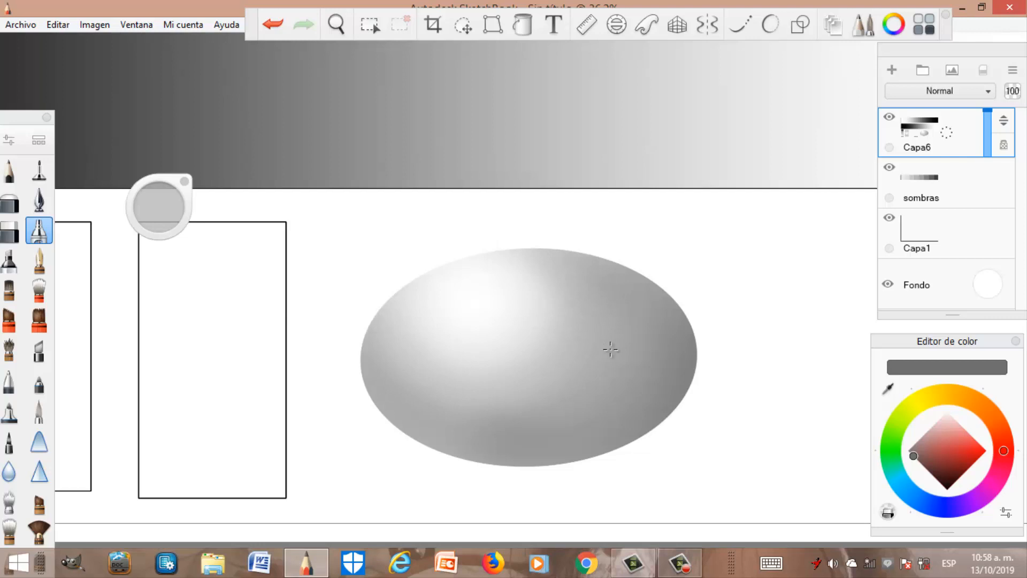
pyautogui.click(929, 471)
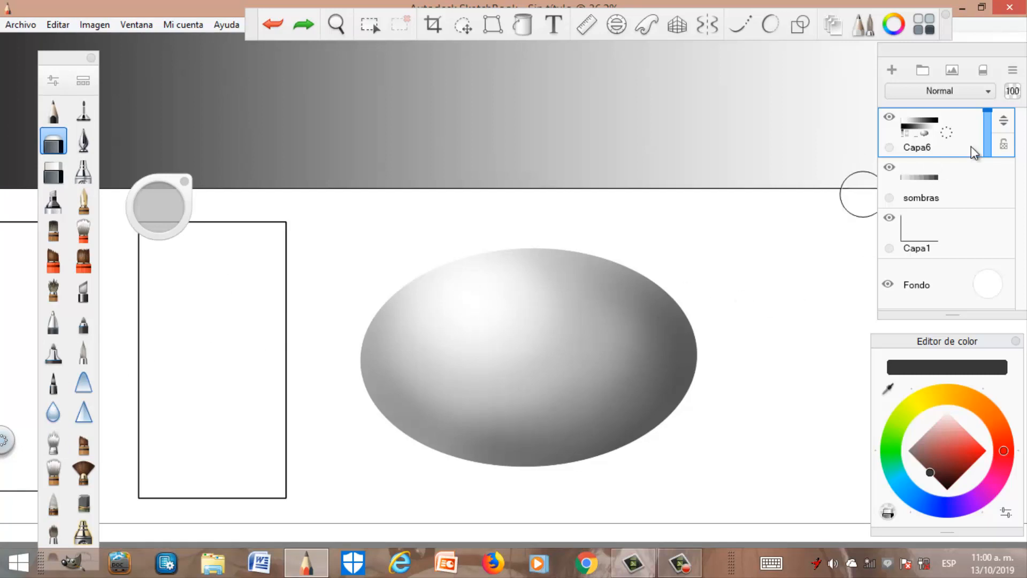
# Unlock the transparency of layer Capa6 and brighten the ellipse's upper-left highlight with the soft eraser
pyautogui.click(1004, 145)
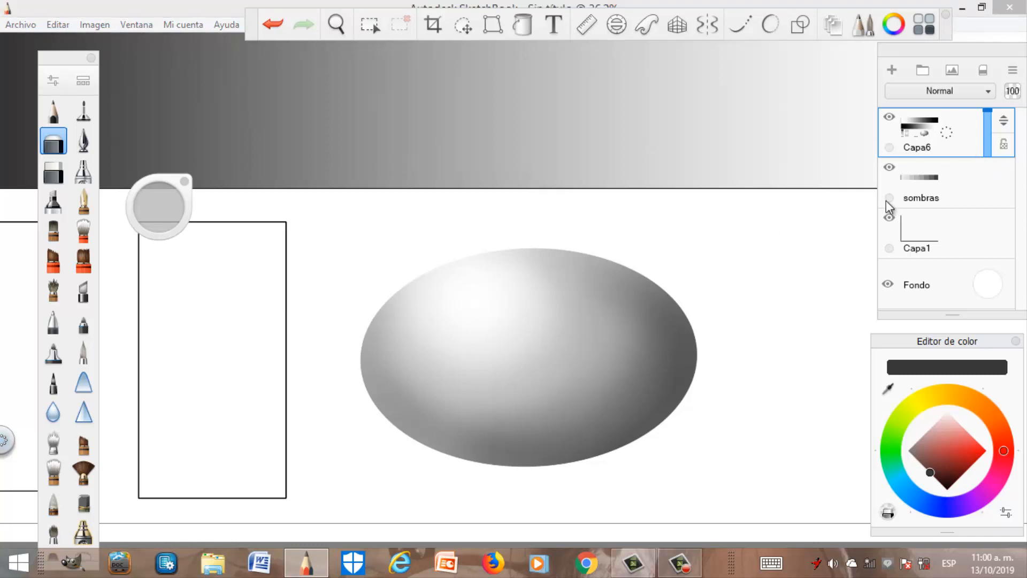
pyautogui.scroll(3, 484, 288)
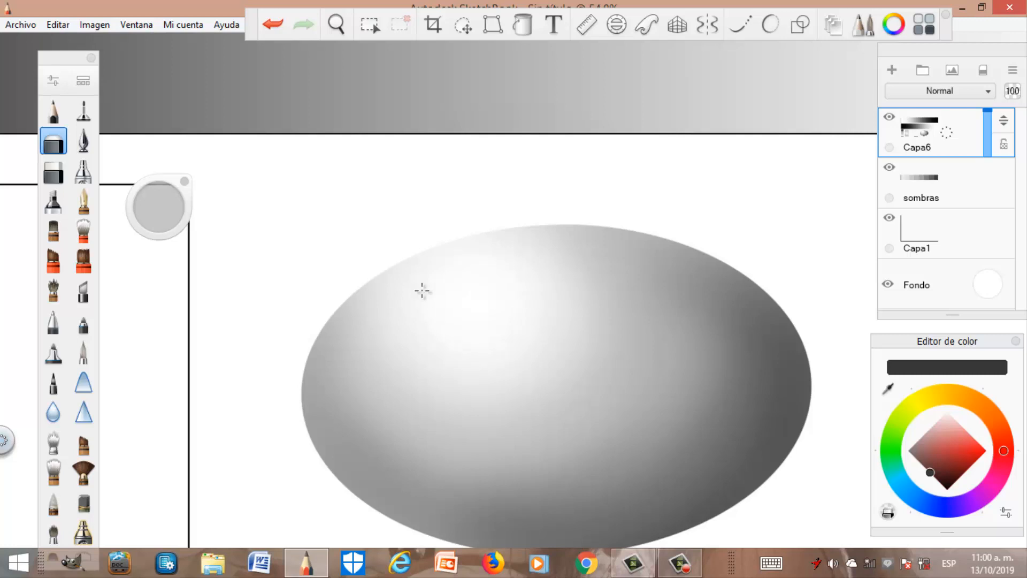
pyautogui.moveTo(164, 202); pyautogui.dragTo(175, 200)
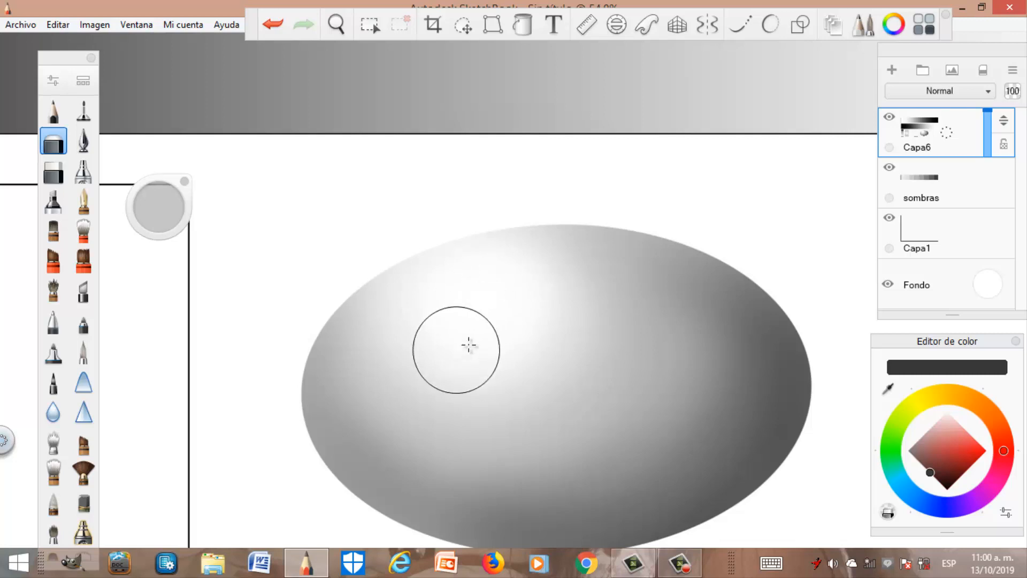
# Examine the whole page and the shaded ellipse beside the gradient rectangles at several sizes
pyautogui.scroll(-3, 476, 351)
pyautogui.scroll(-3, 495, 394)
pyautogui.scroll(2, 499, 388)
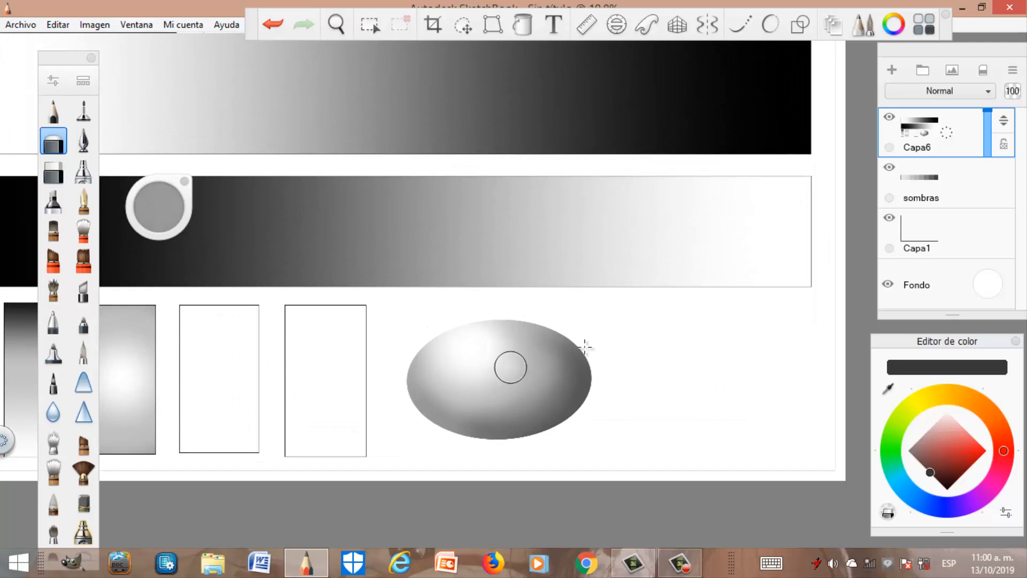
pyautogui.scroll(-2, 595, 385)
pyautogui.scroll(2, 588, 323)
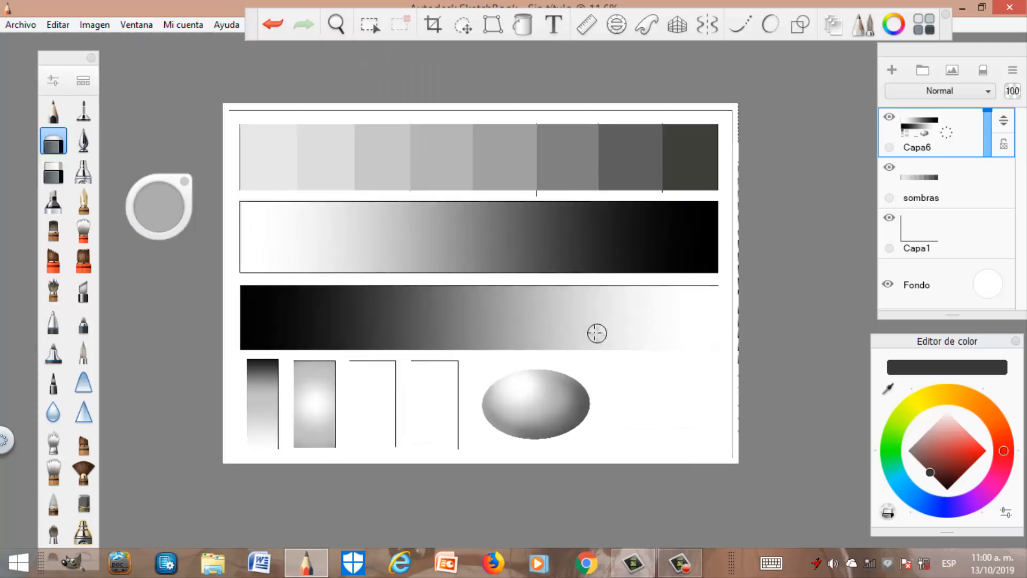
pyautogui.scroll(-1, 599, 423)
pyautogui.scroll(-1, 545, 298)
pyautogui.scroll(2, 546, 326)
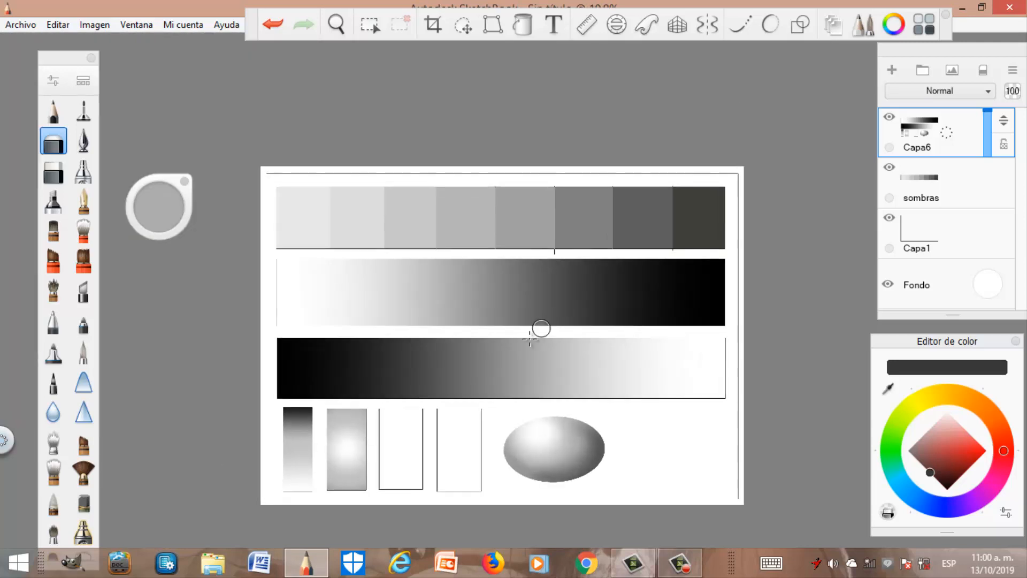
pyautogui.scroll(2, 599, 475)
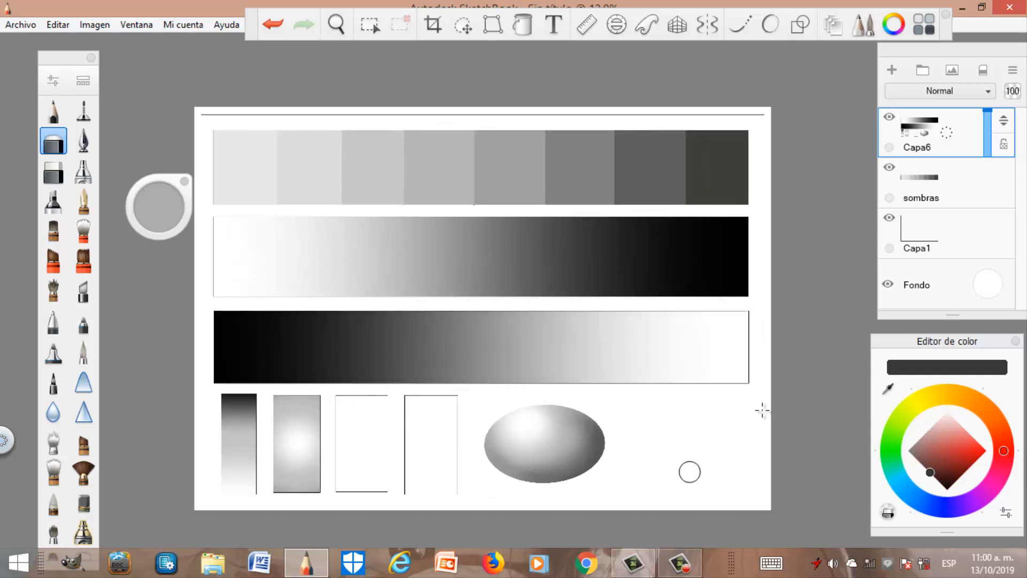
pyautogui.moveTo(188, 211); pyautogui.dragTo(159, 146)
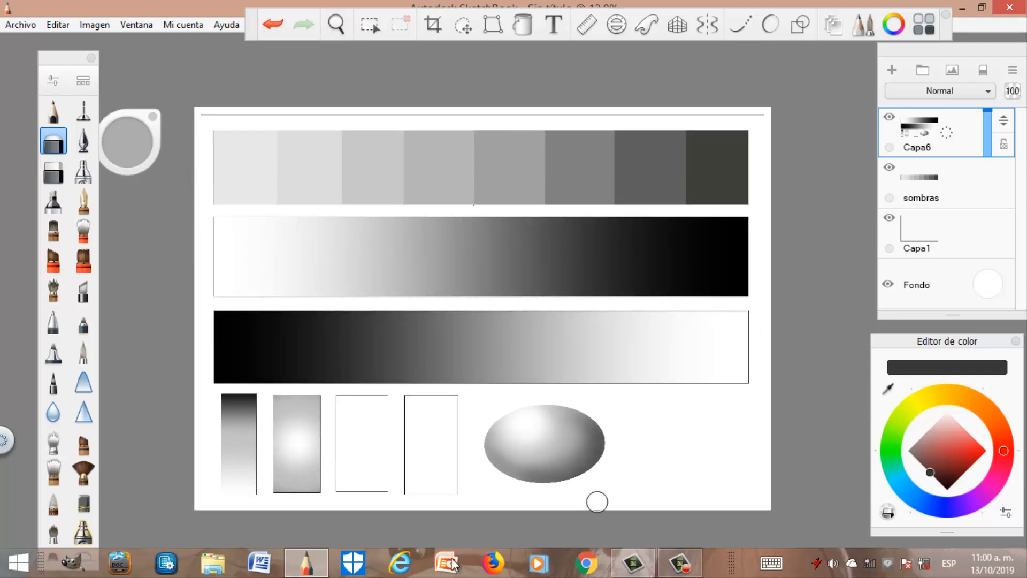
pyautogui.scroll(4, 299, 454)
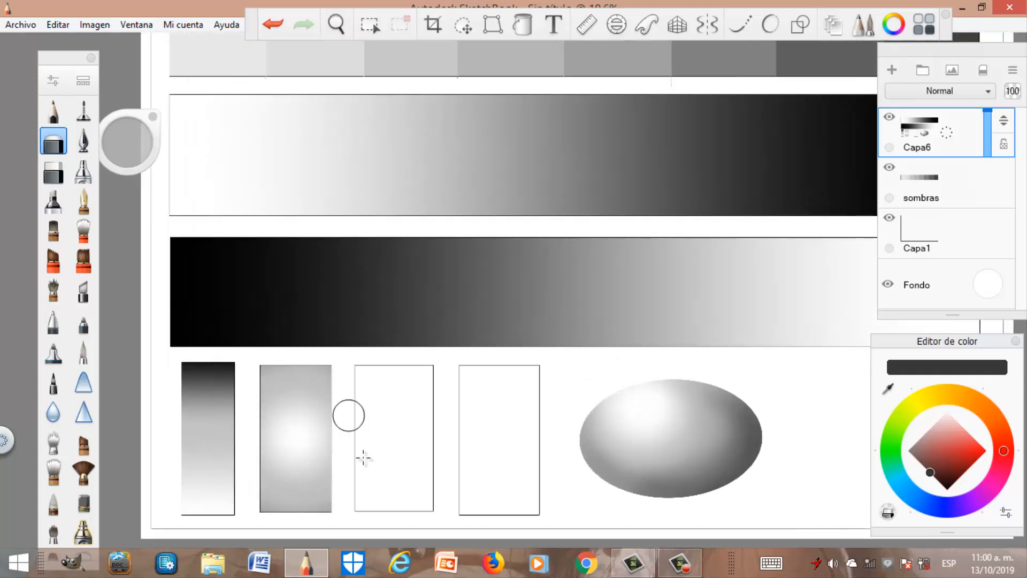
pyautogui.scroll(-5, 358, 484)
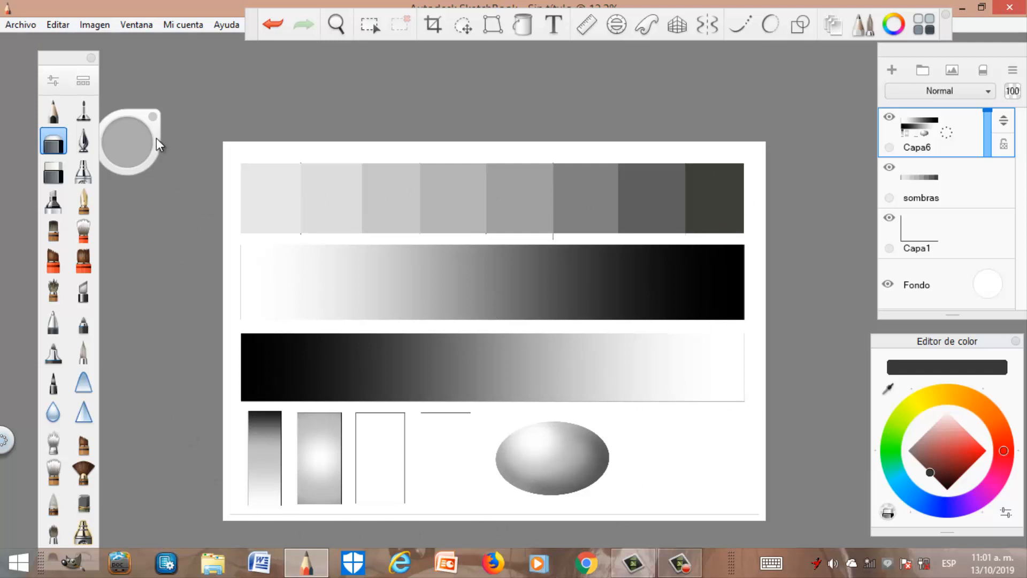
# Move the brush puck and the brush palette clear of the page
pyautogui.moveTo(156, 138); pyautogui.dragTo(166, 105)
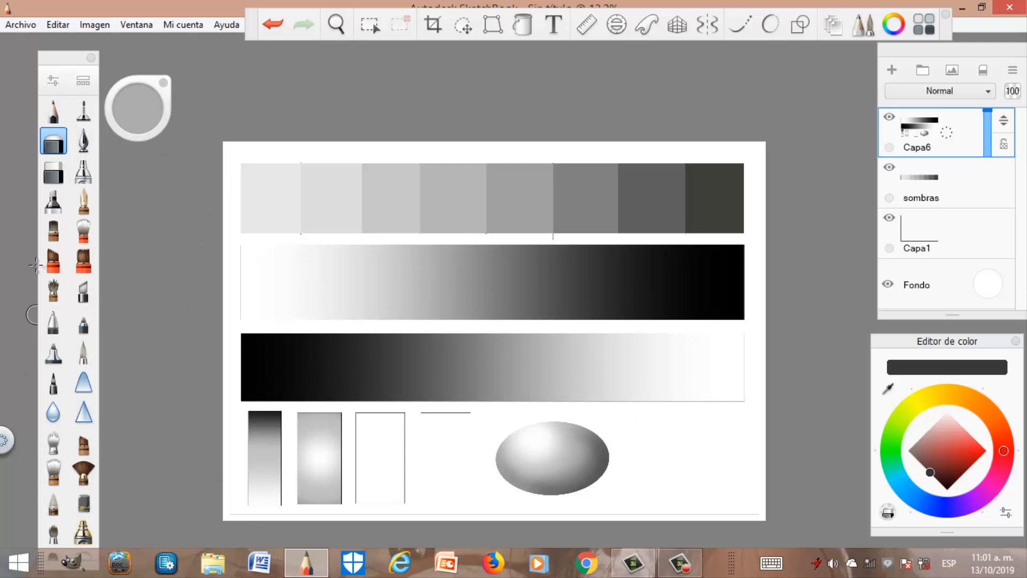
pyautogui.moveTo(70, 60); pyautogui.dragTo(71, 38)
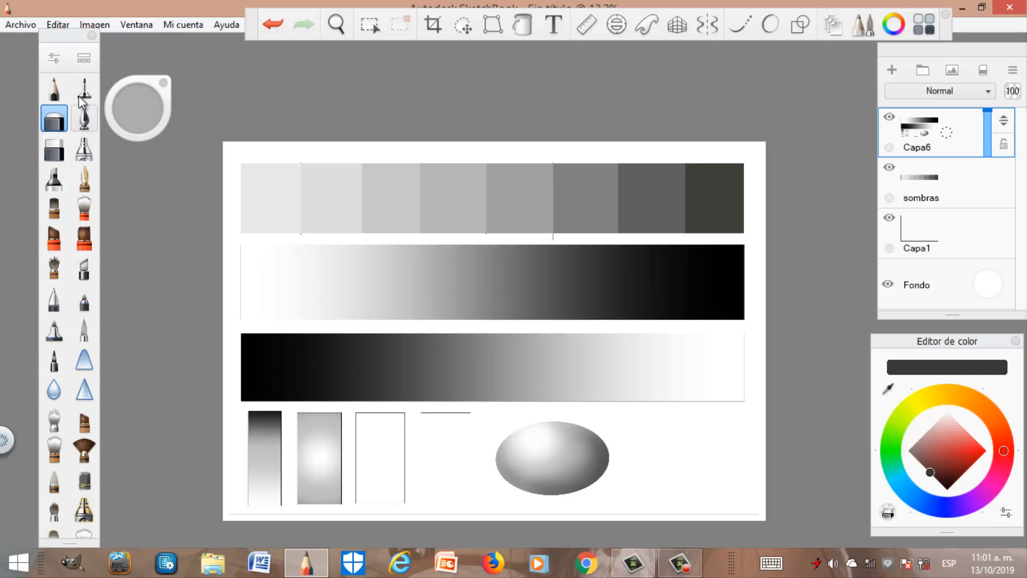
pyautogui.moveTo(57, 40)
pyautogui.mouseDown()
pyautogui.moveTo(19, 44)
pyautogui.moveTo(31, 55)
pyautogui.mouseUp()
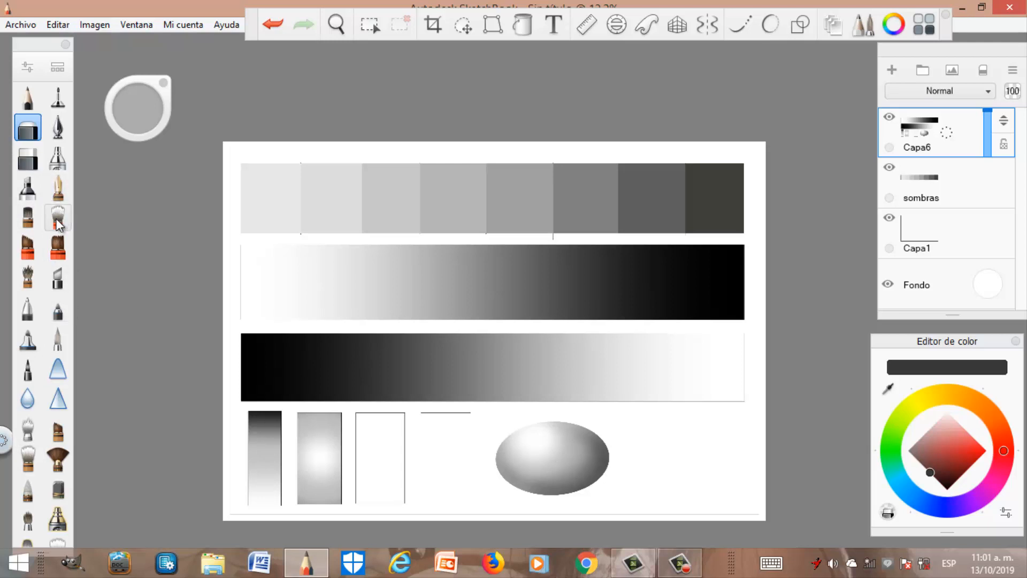
# Examine the completed value bars, rectangles and shaded ellipse on the full page
pyautogui.scroll(-1, 476, 477)
pyautogui.scroll(3, 467, 490)
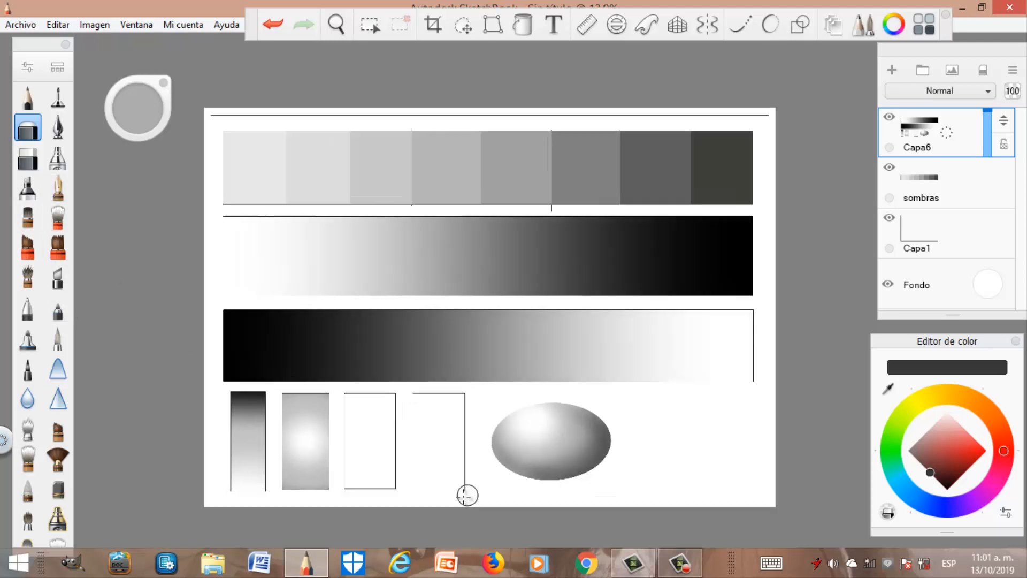
pyautogui.scroll(1, 483, 474)
pyautogui.scroll(-2, 483, 450)
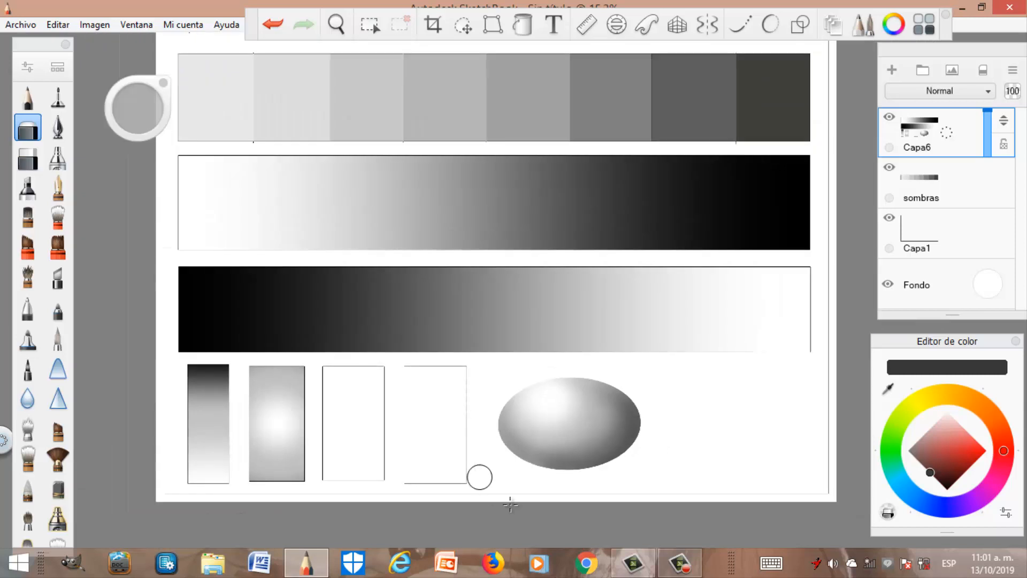
pyautogui.scroll(-1, 699, 207)
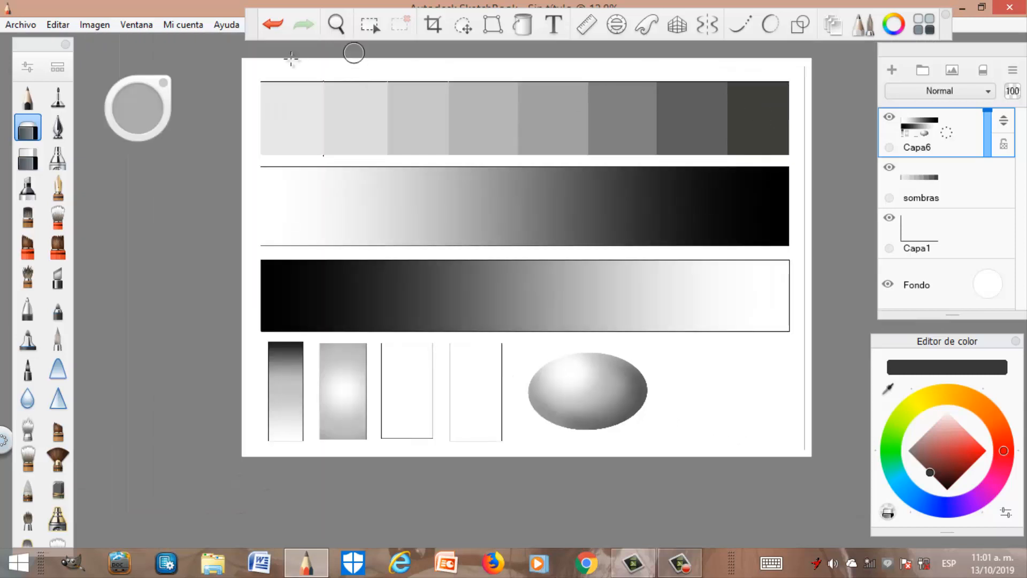
pyautogui.scroll(1, 307, 68)
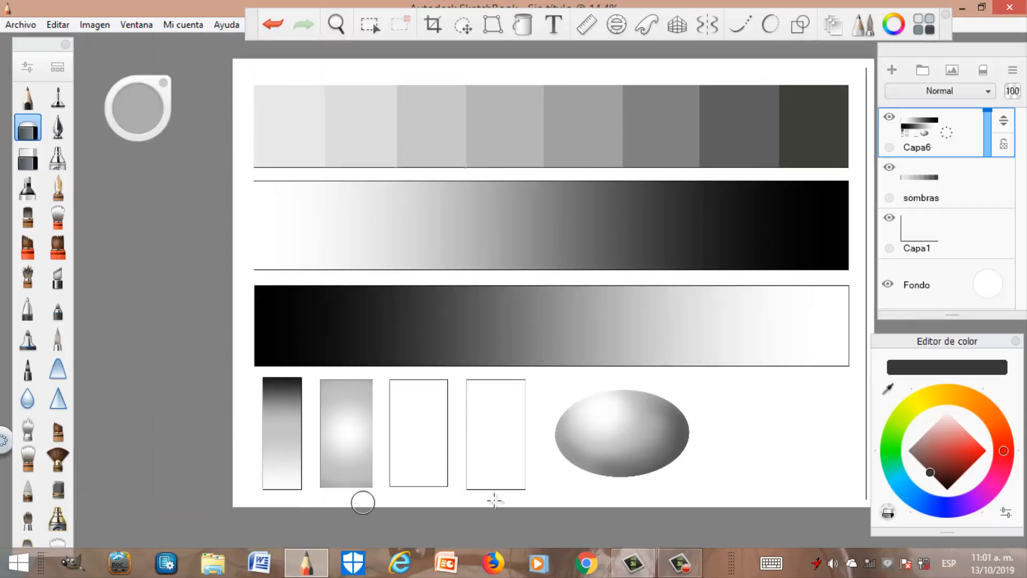